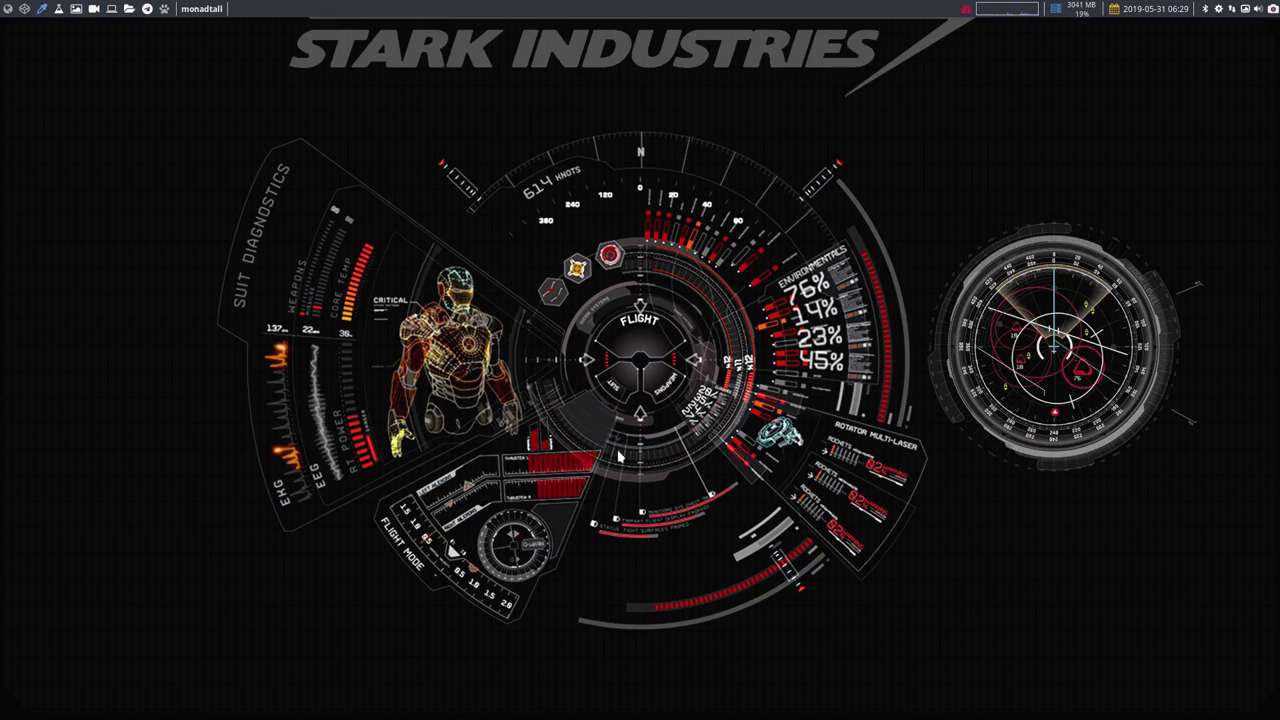
Step: Launch Chromium on the get-started script article, close the downloads bar, and preview its enlarged screenshot
{"action": "key", "text": "super+Return"}
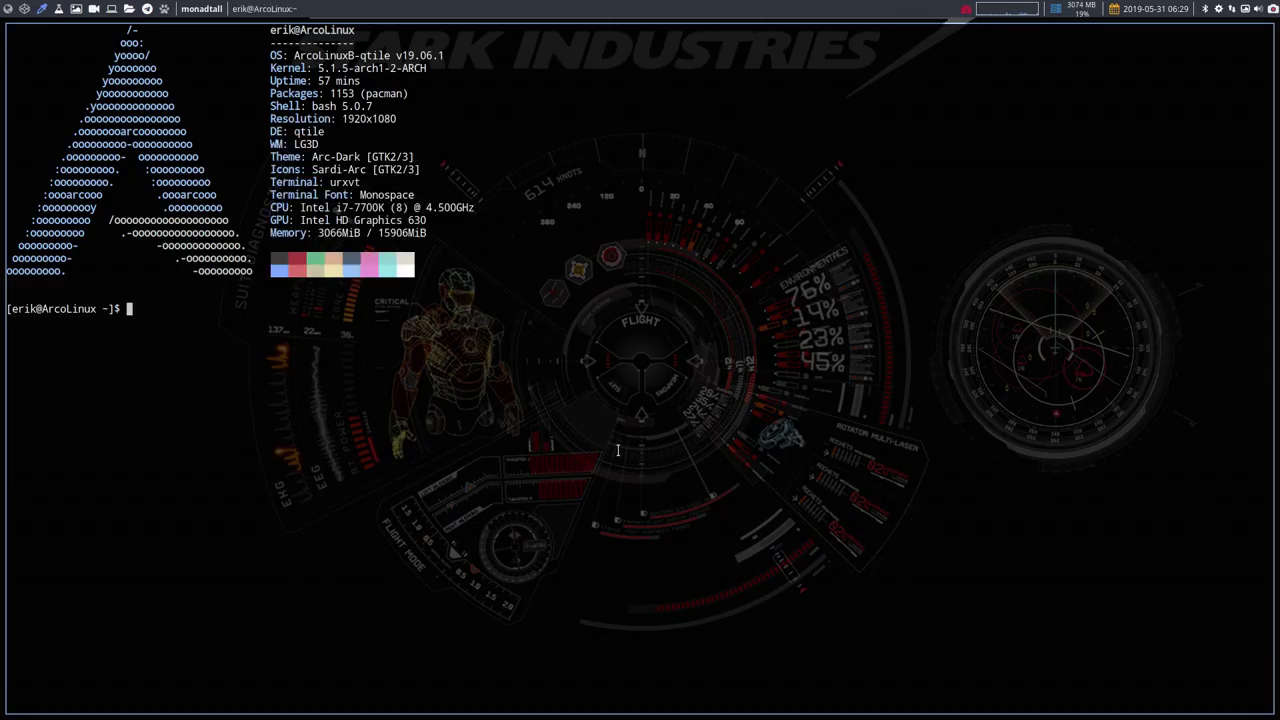
{"action": "key", "text": "super+q"}
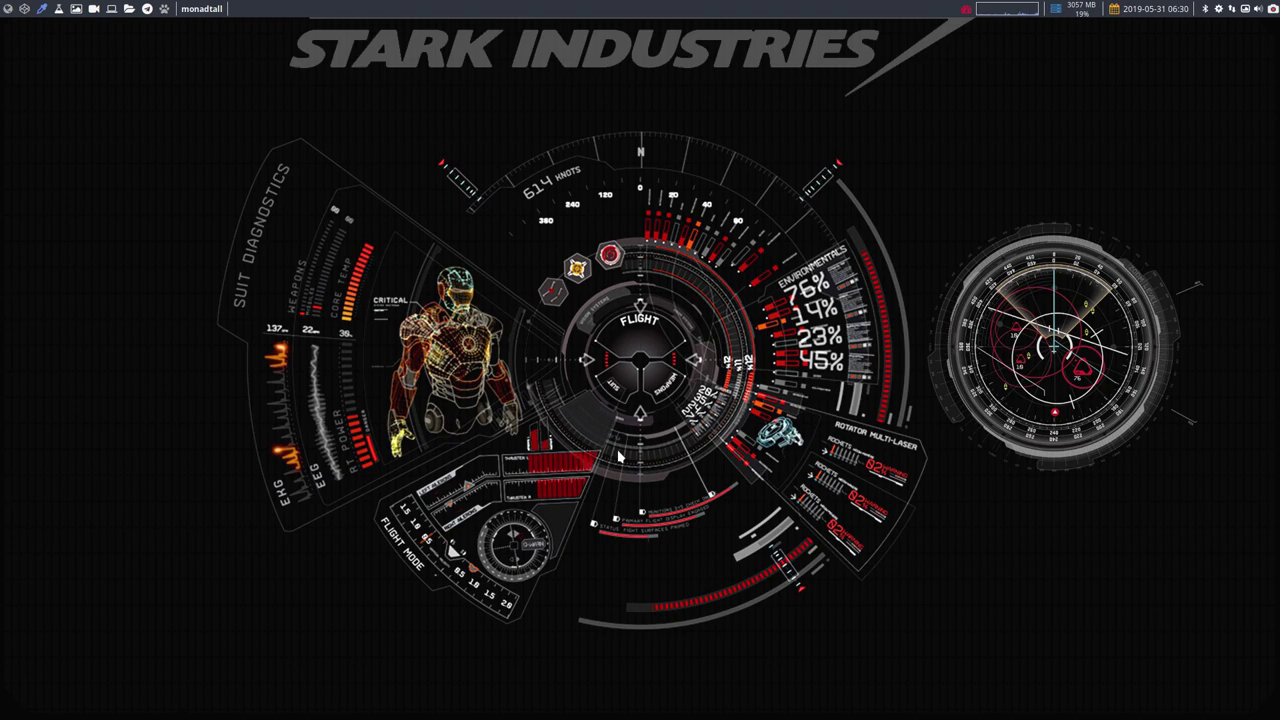
{"action": "left_click", "coordinate": [28, 9]}
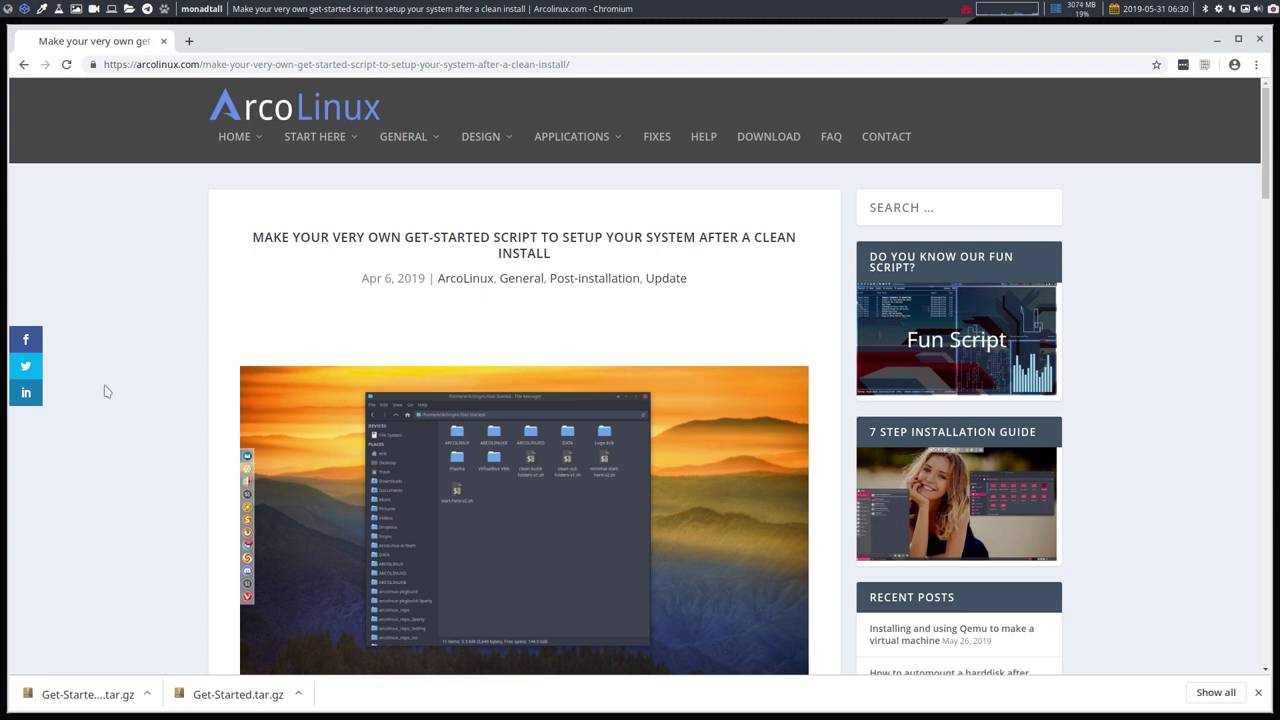
{"action": "left_click", "coordinate": [1257, 694]}
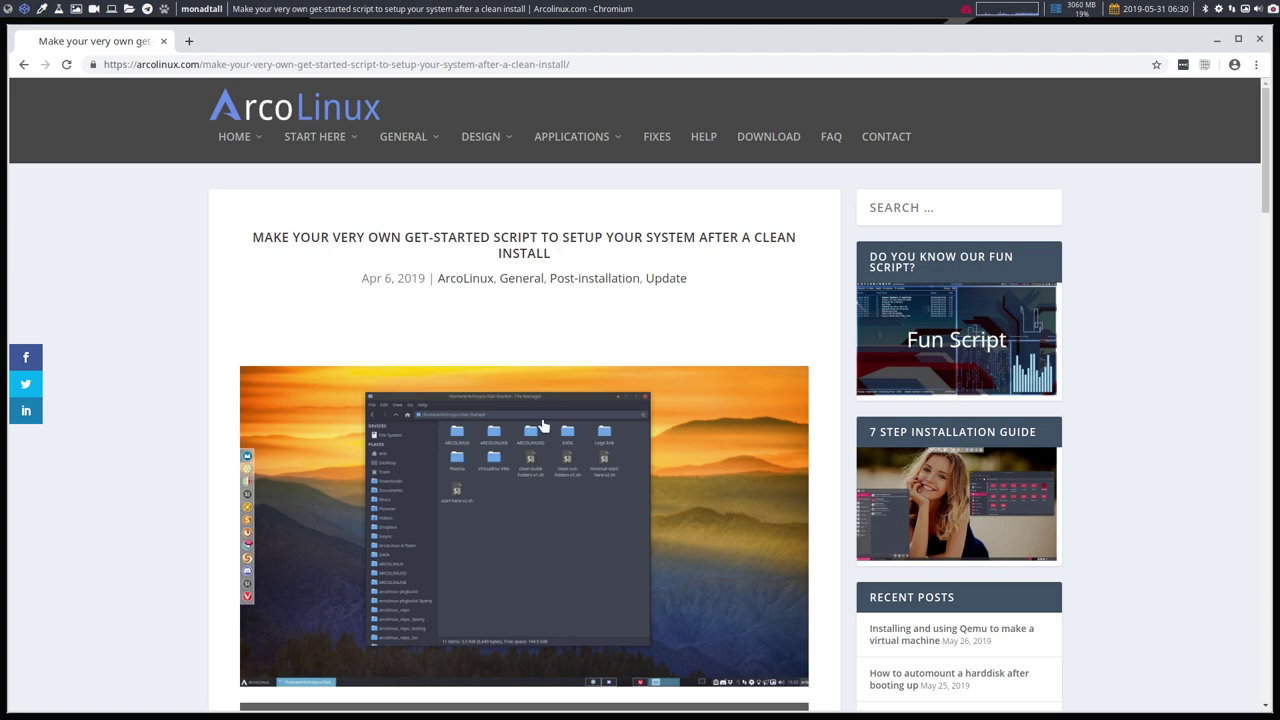
{"action": "left_click", "coordinate": [540, 456]}
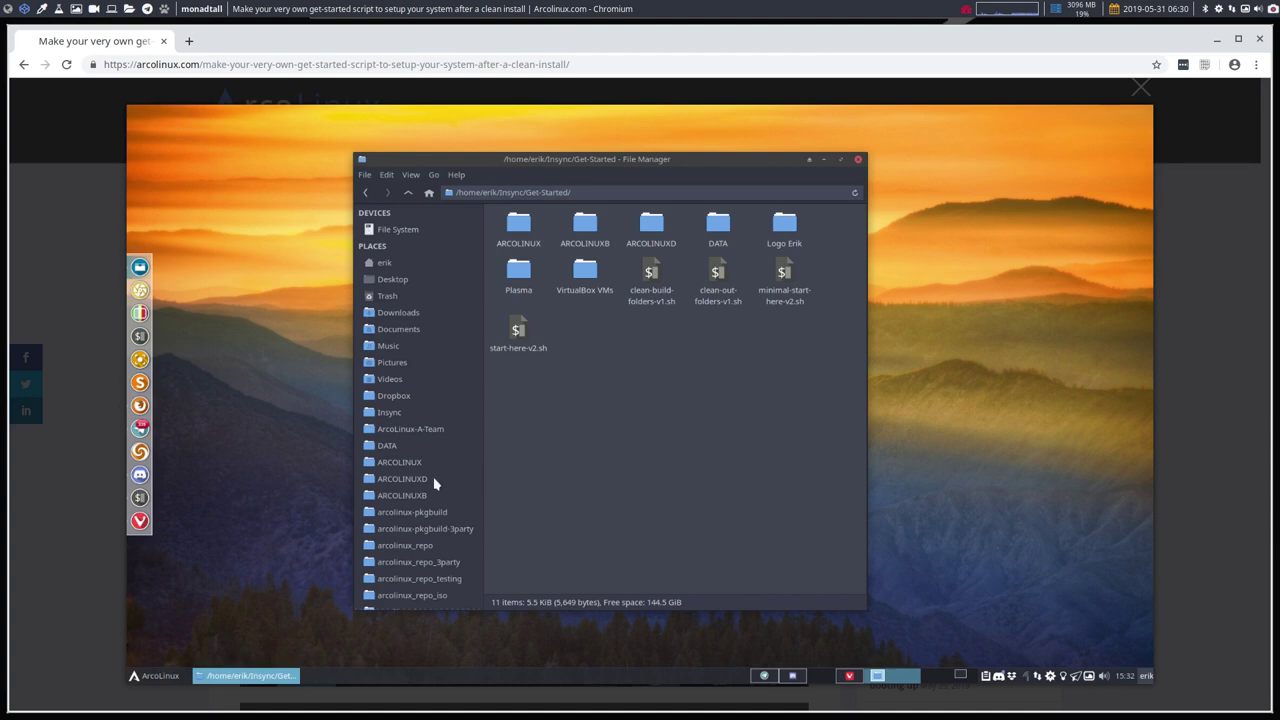
{"action": "left_click", "coordinate": [97, 572]}
Step: Read down the article, selecting the LET LINUX WORK FOR US, NO TIME TO WASTE and RUN AND WALK AWAY banners
{"action": "scroll", "coordinate": [110, 565], "scroll_direction": "down", "scroll_amount": 4}
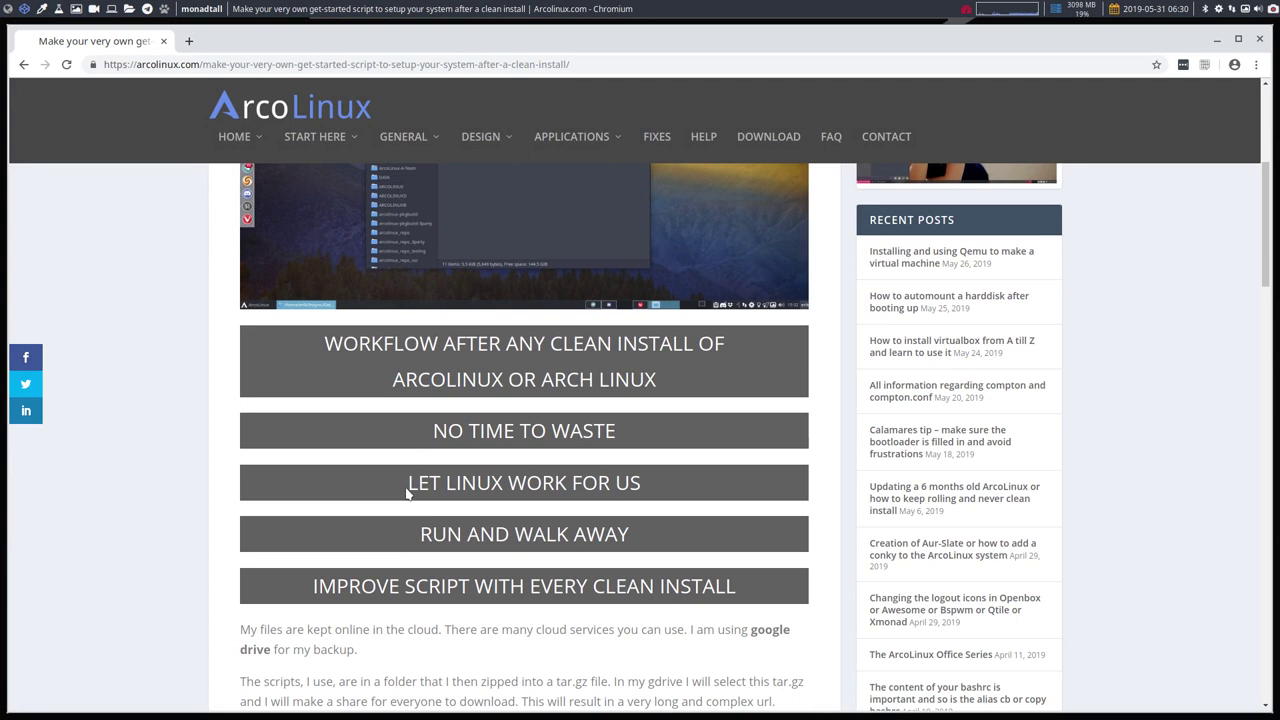
{"action": "left_click_drag", "start_coordinate": [408, 491], "coordinate": [640, 483]}
{"action": "left_click_drag", "start_coordinate": [434, 431], "coordinate": [651, 437]}
{"action": "left_click_drag", "start_coordinate": [420, 535], "coordinate": [630, 536]}
{"action": "scroll", "coordinate": [641, 592], "scroll_direction": "down", "scroll_amount": 3}
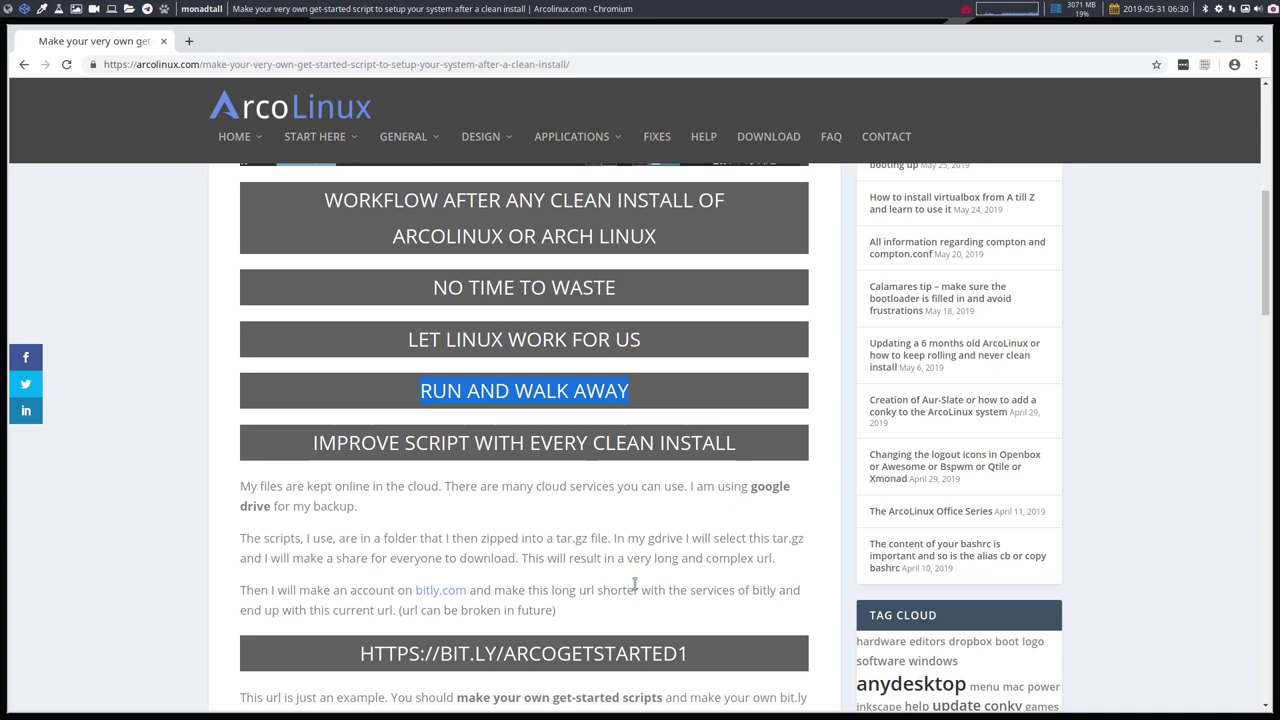
{"action": "scroll", "coordinate": [423, 451], "scroll_direction": "down", "scroll_amount": 5}
{"action": "scroll", "coordinate": [421, 453], "scroll_direction": "down", "scroll_amount": 5}
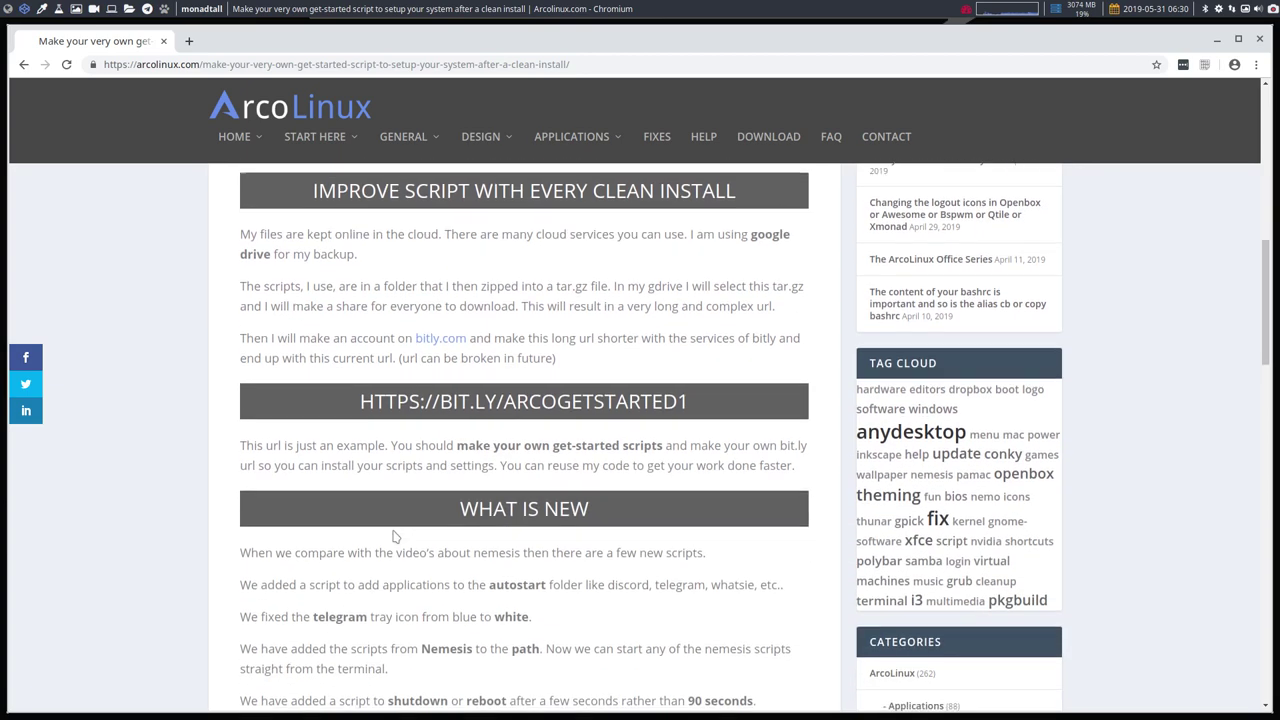
{"action": "scroll", "coordinate": [394, 531], "scroll_direction": "up", "scroll_amount": 1}
{"action": "scroll", "coordinate": [289, 517], "scroll_direction": "up", "scroll_amount": 3}
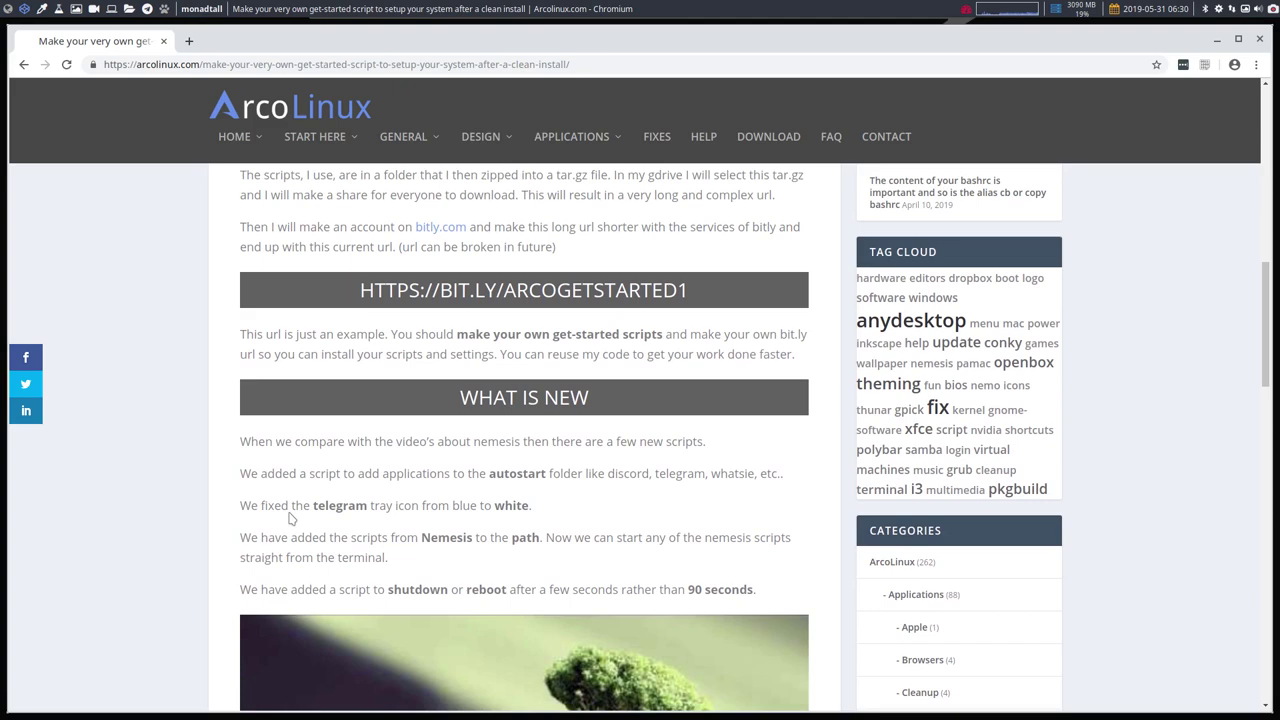
{"action": "scroll", "coordinate": [403, 606], "scroll_direction": "down", "scroll_amount": 7}
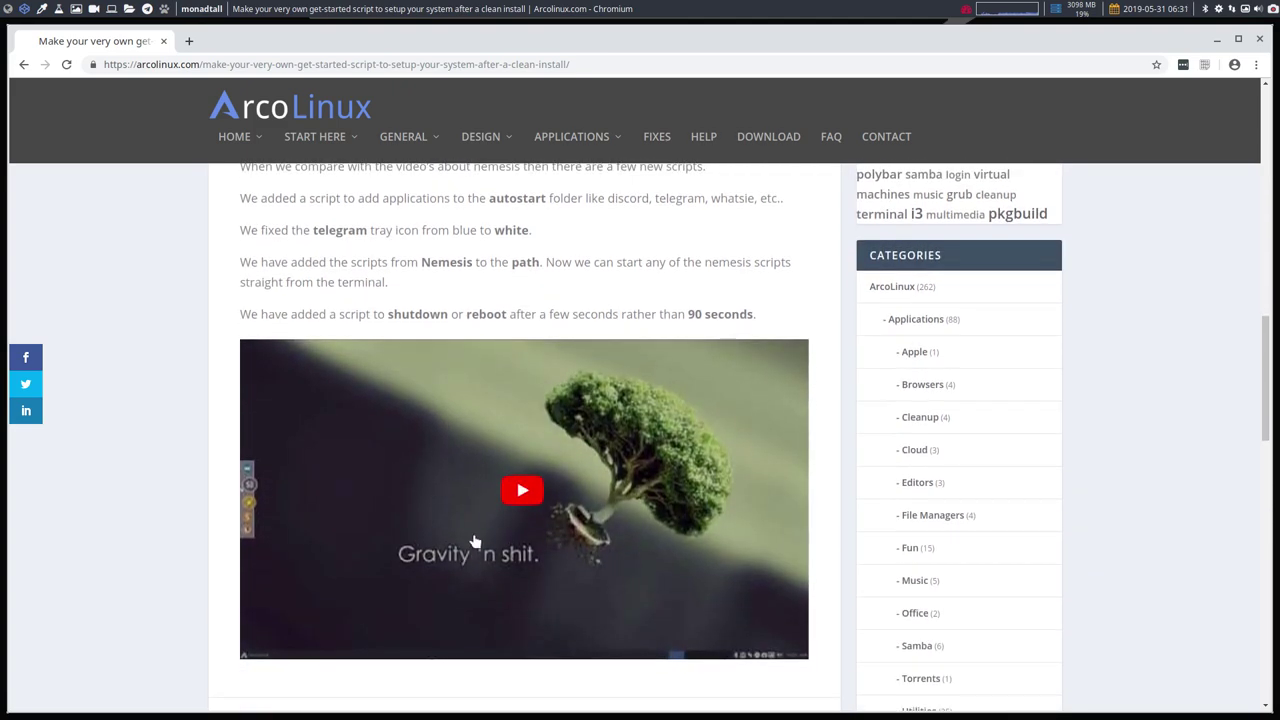
{"action": "scroll", "coordinate": [474, 541], "scroll_direction": "up", "scroll_amount": 4}
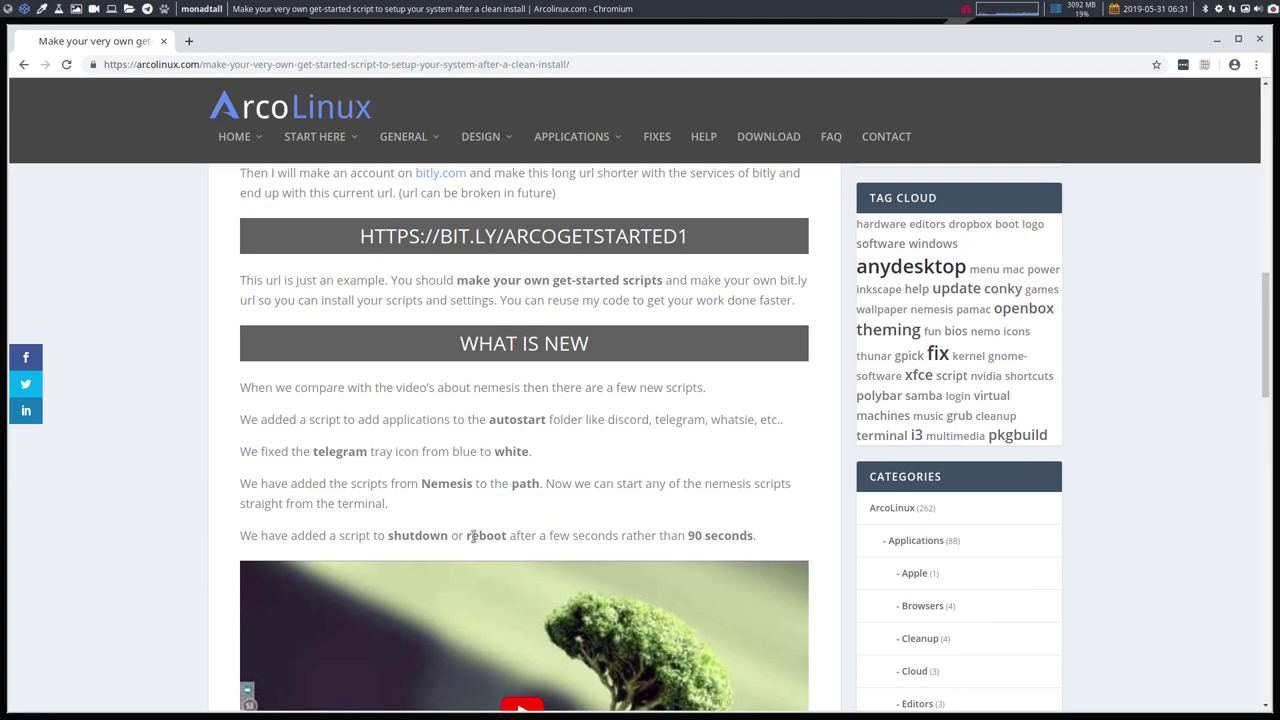
{"action": "scroll", "coordinate": [474, 535], "scroll_direction": "up", "scroll_amount": 3}
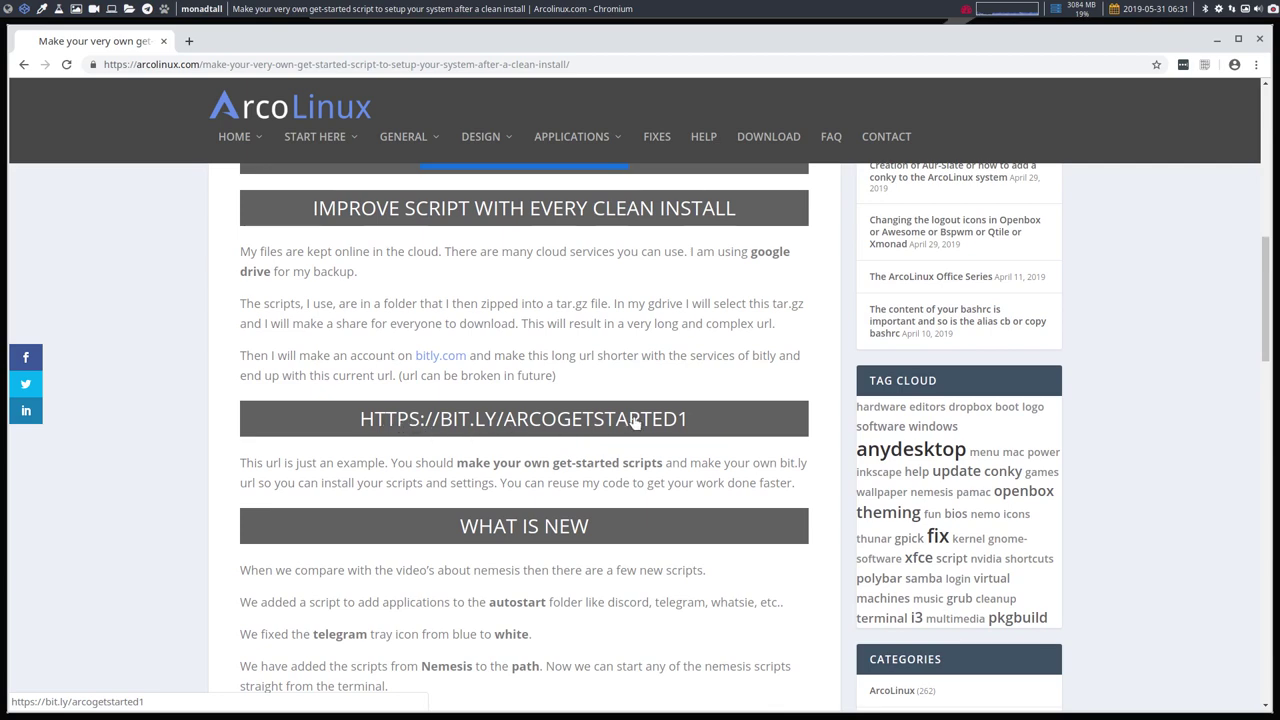
Step: Download Get-Started.tar.gz via the bit.ly/arcogetstarted1 link, close the Drive tab, and switch to workspace 2
{"action": "left_click", "coordinate": [456, 425]}
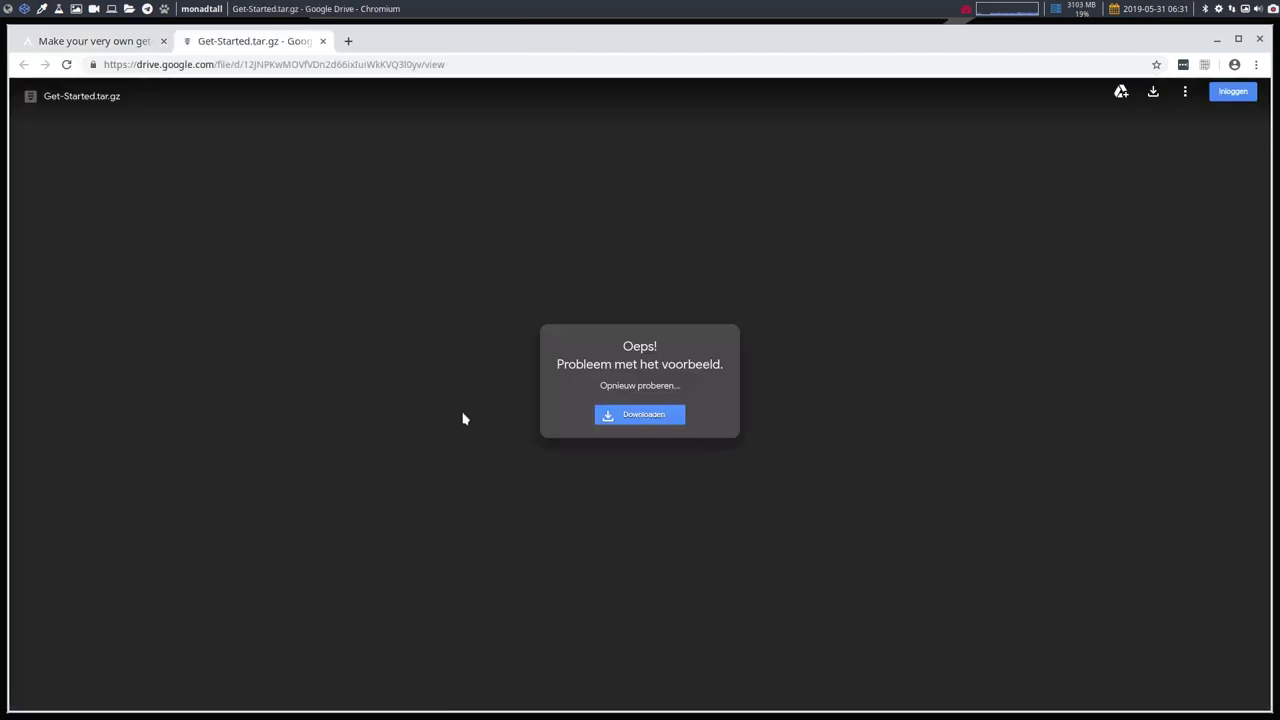
{"action": "left_click", "coordinate": [655, 421]}
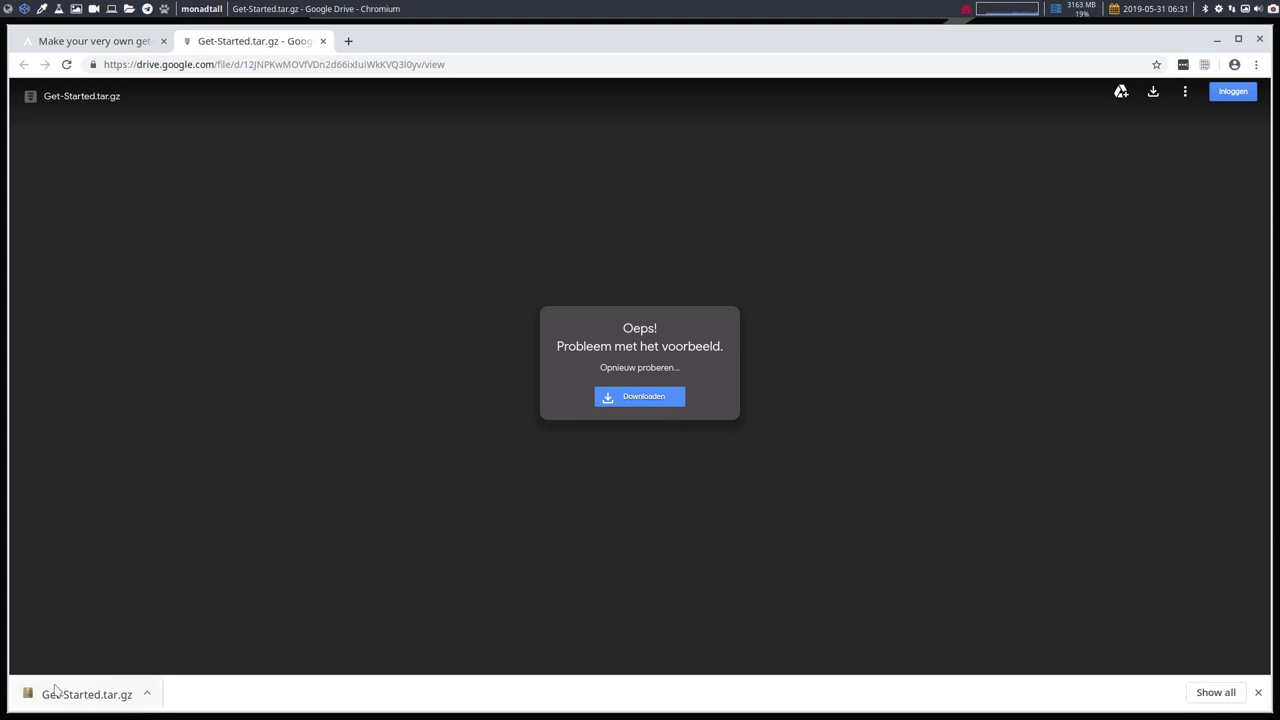
{"action": "left_click", "coordinate": [322, 41]}
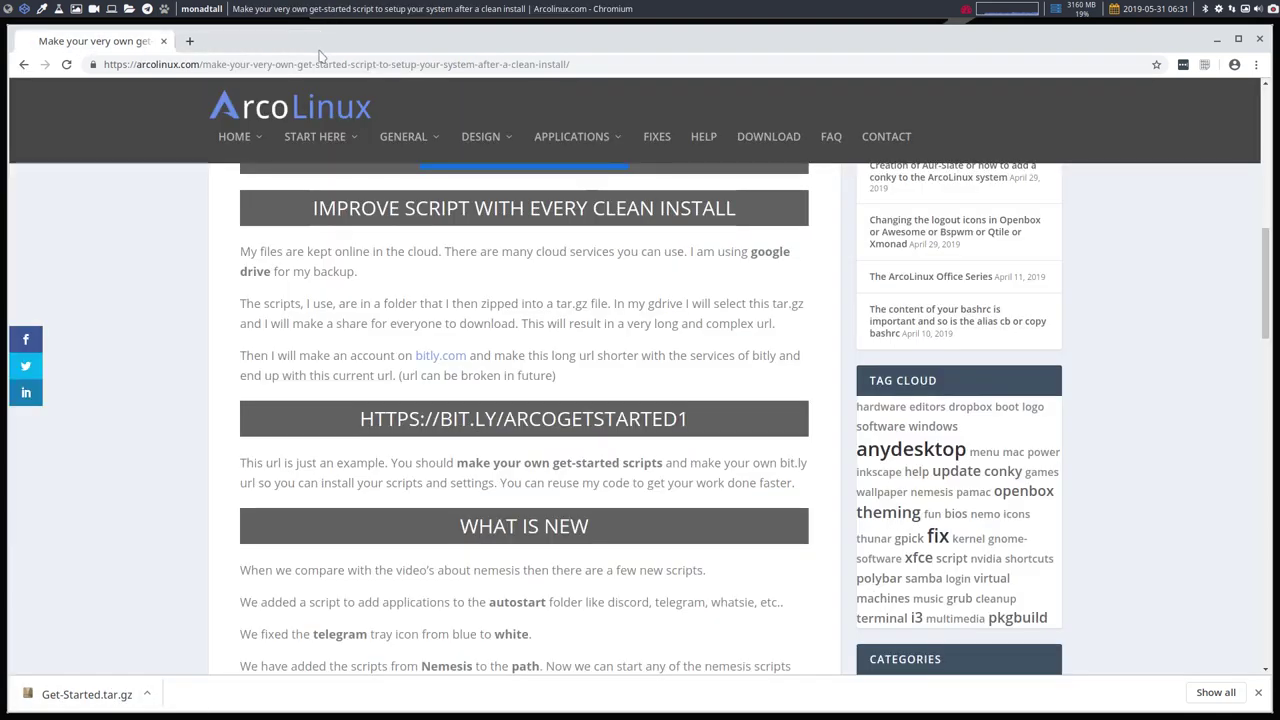
{"action": "left_click", "coordinate": [45, 10]}
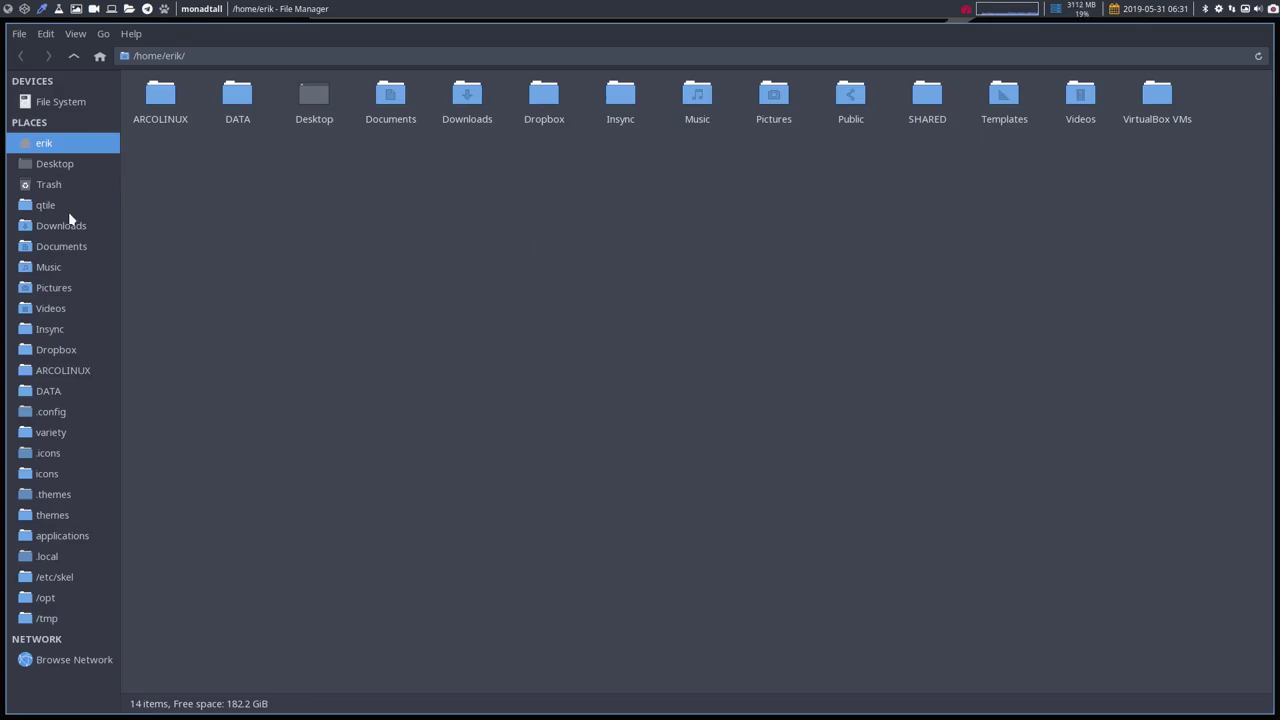
Step: Extract Get-Started.tar.gz in Downloads, delete the archive, and open the Get-Started folder
{"action": "left_click", "coordinate": [74, 228]}
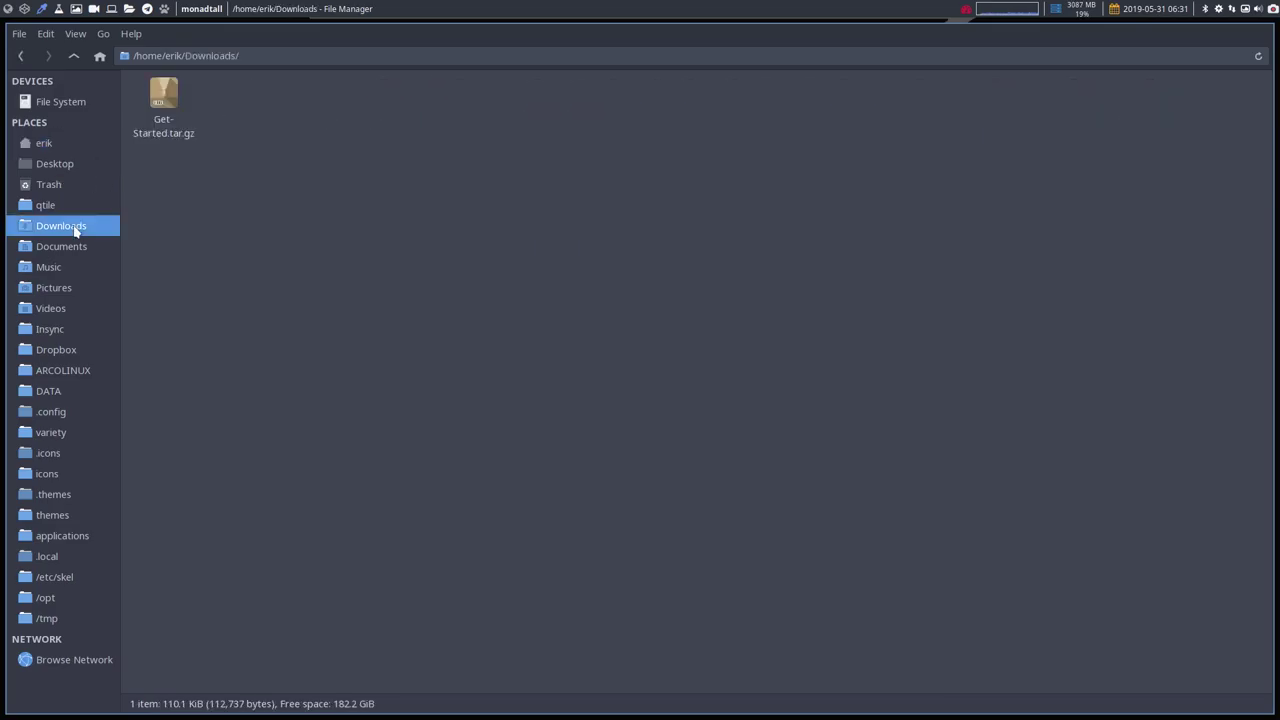
{"action": "left_click", "coordinate": [160, 98]}
{"action": "right_click", "coordinate": [160, 98]}
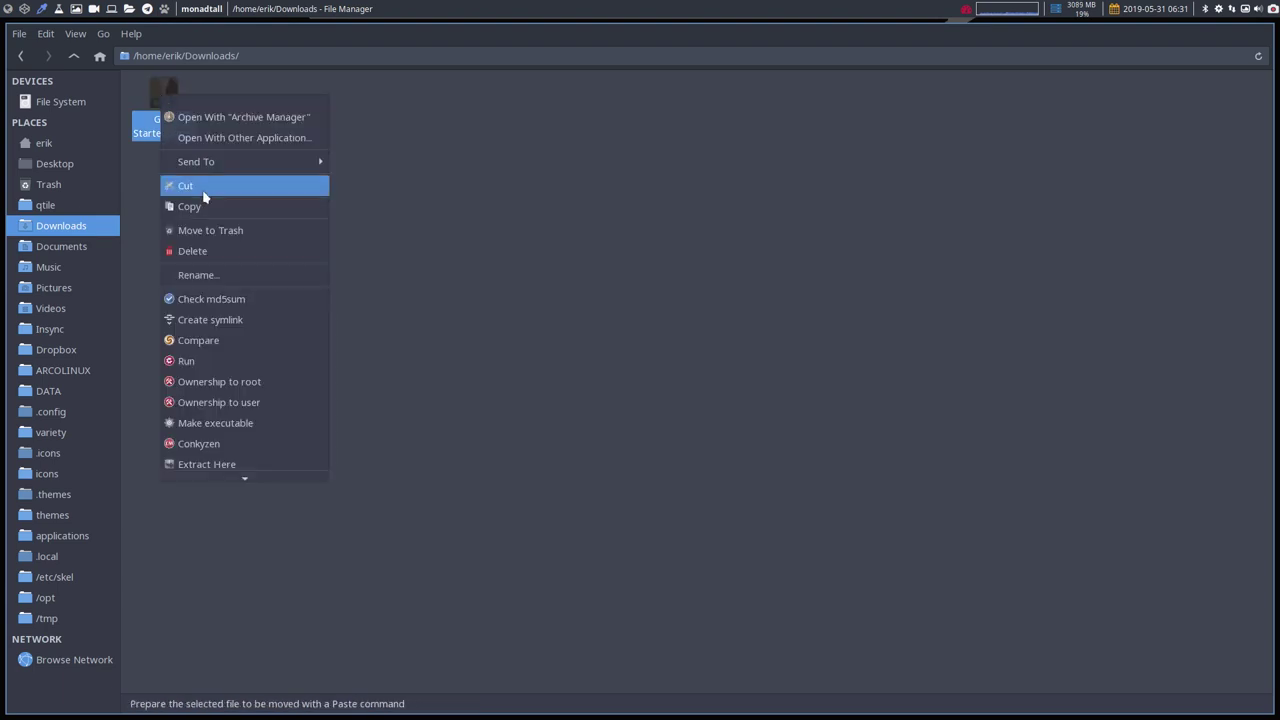
{"action": "left_click", "coordinate": [243, 462]}
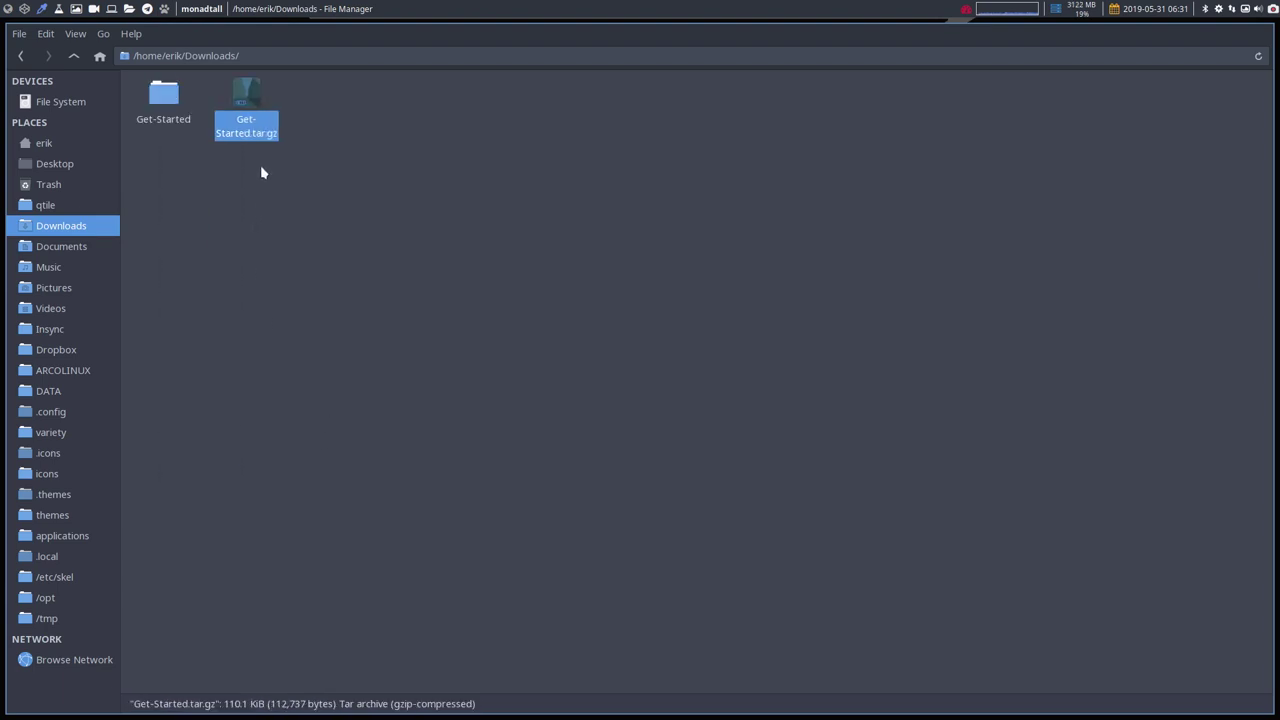
{"action": "key", "text": "Delete"}
{"action": "double_click", "coordinate": [165, 96]}
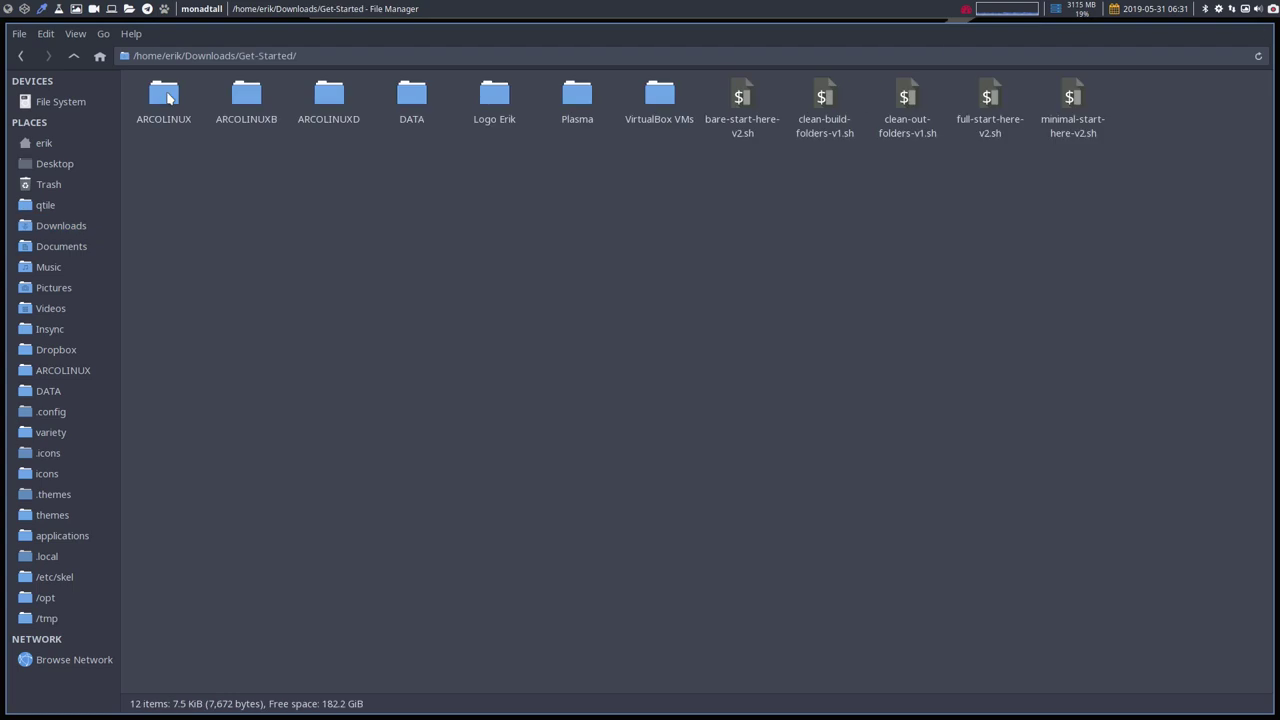
Step: Select the bare, full and minimal start-here-v2.sh scripts together in the Get-Started folder
{"action": "left_click_drag", "start_coordinate": [144, 162], "coordinate": [1154, 111]}
{"action": "left_click", "coordinate": [1107, 197]}
{"action": "left_click", "coordinate": [741, 96]}
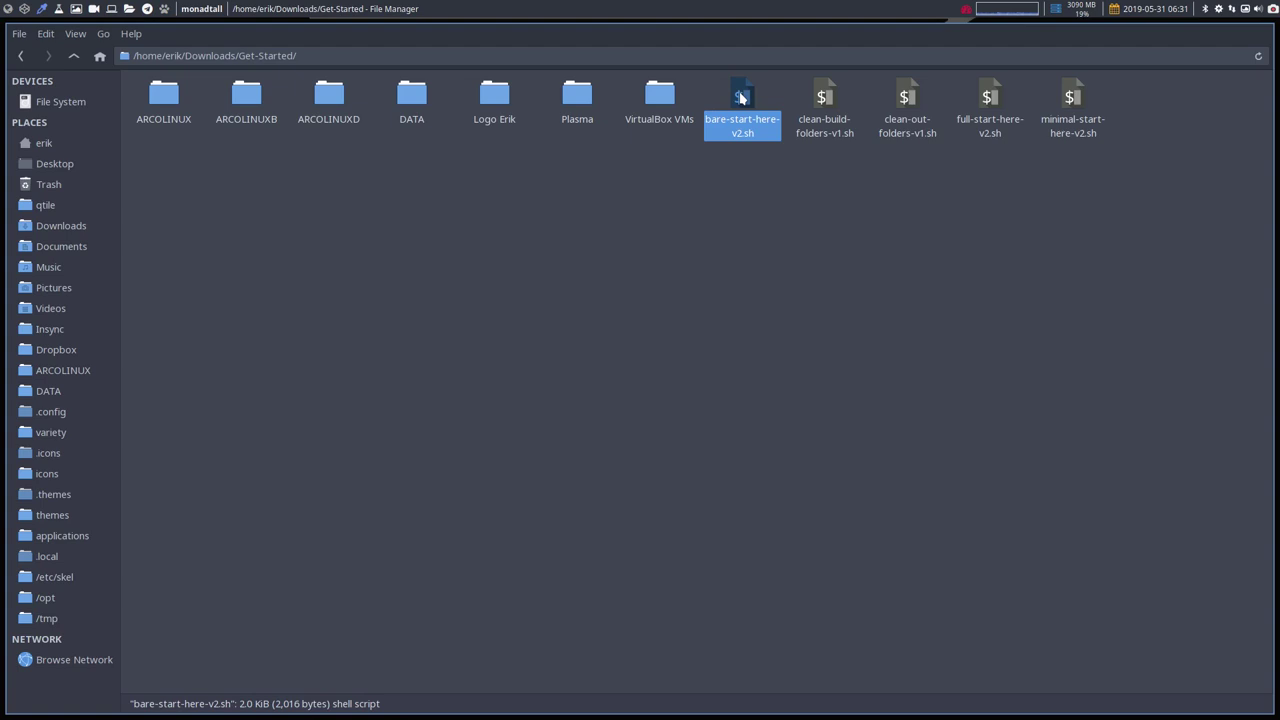
{"action": "left_click", "coordinate": [990, 100]}
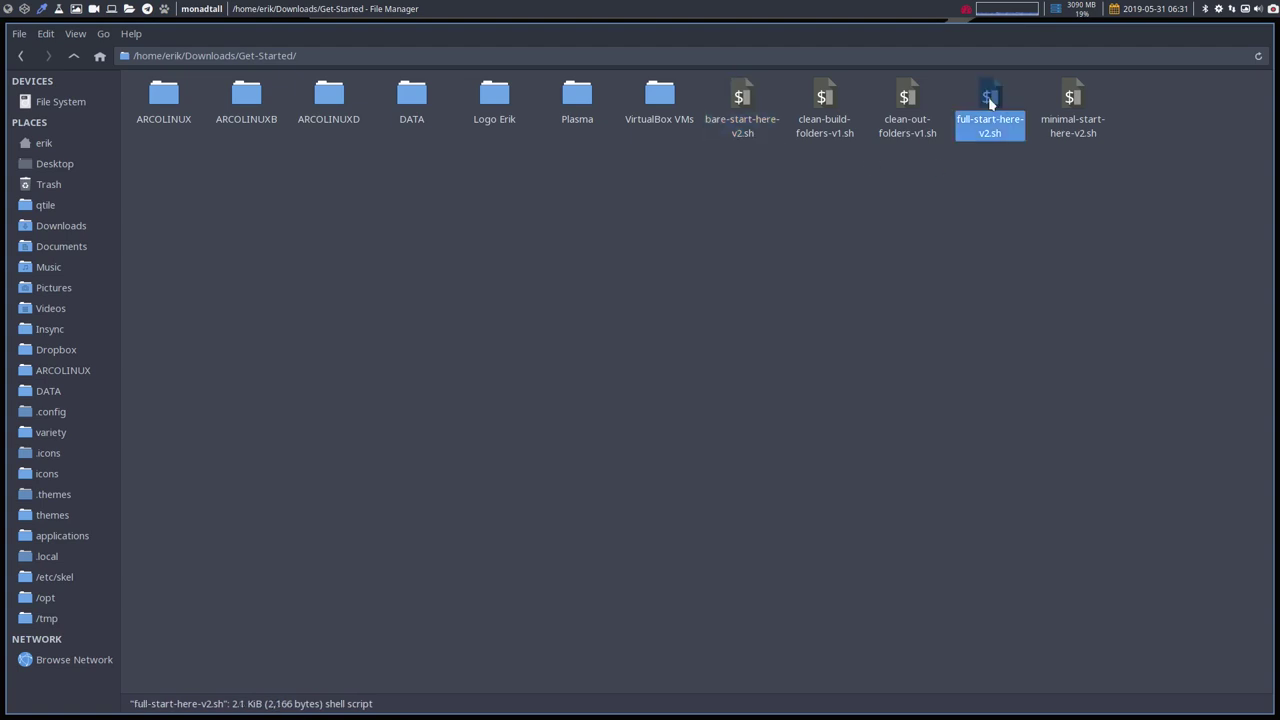
{"action": "left_click", "coordinate": [1076, 99]}
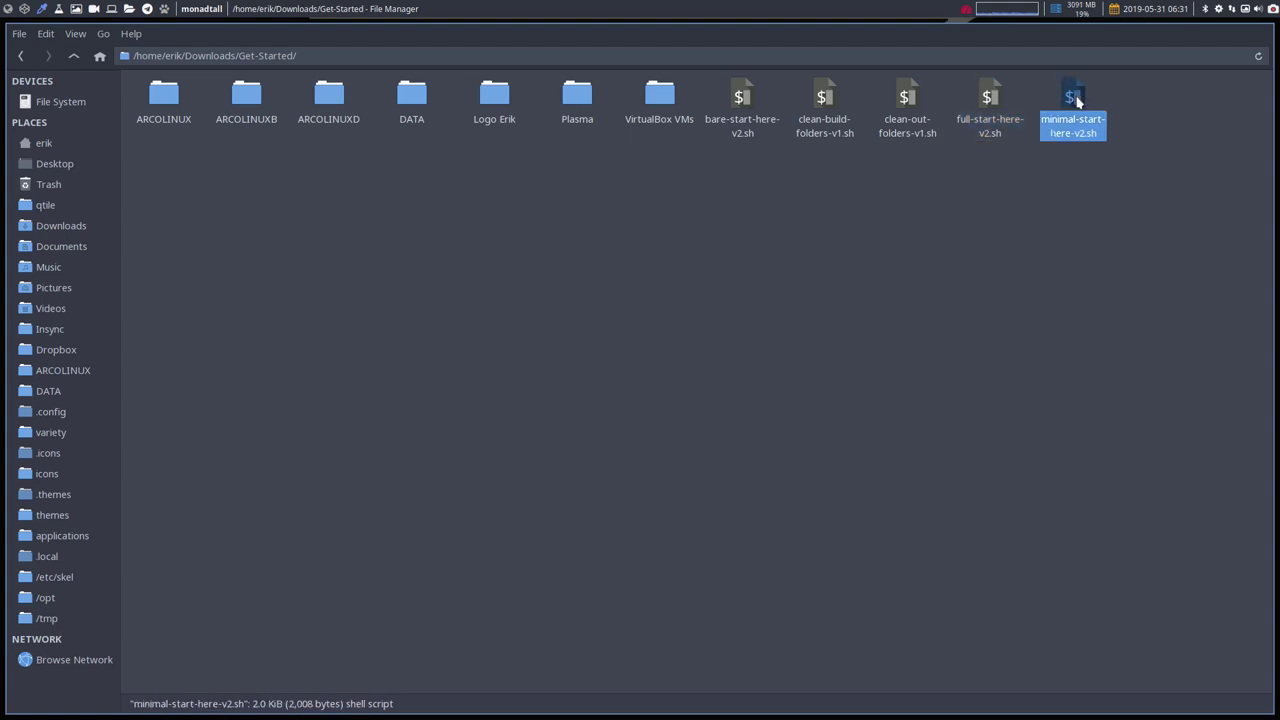
{"action": "left_click", "coordinate": [738, 97]}
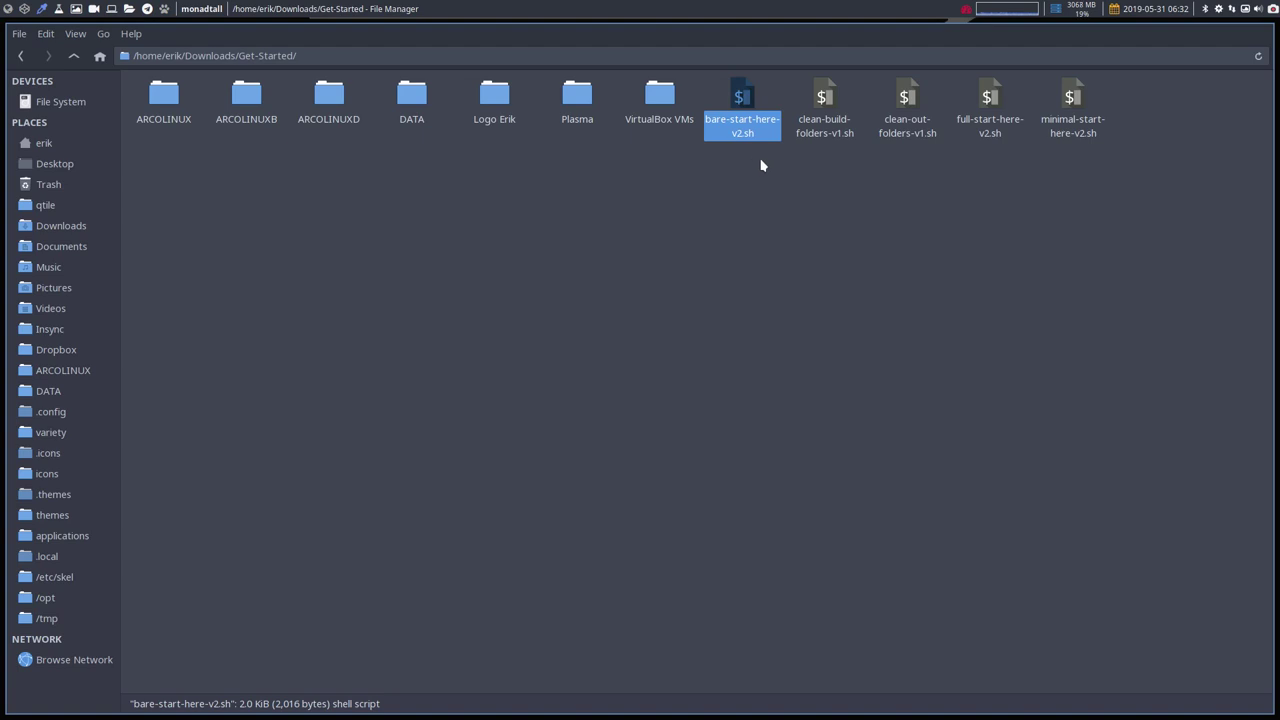
{"action": "left_click", "coordinate": [988, 98], "text": "ctrl"}
{"action": "left_click", "coordinate": [1076, 97], "text": "ctrl"}
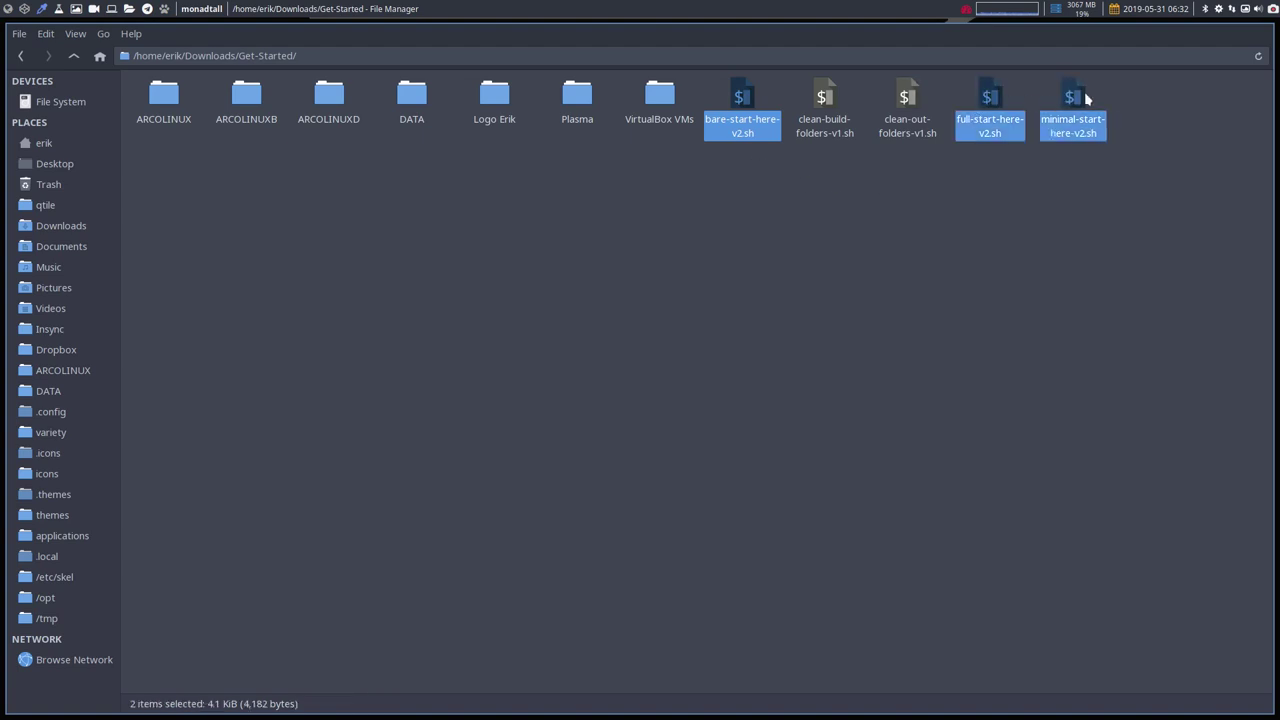
{"action": "right_click", "coordinate": [1077, 100]}
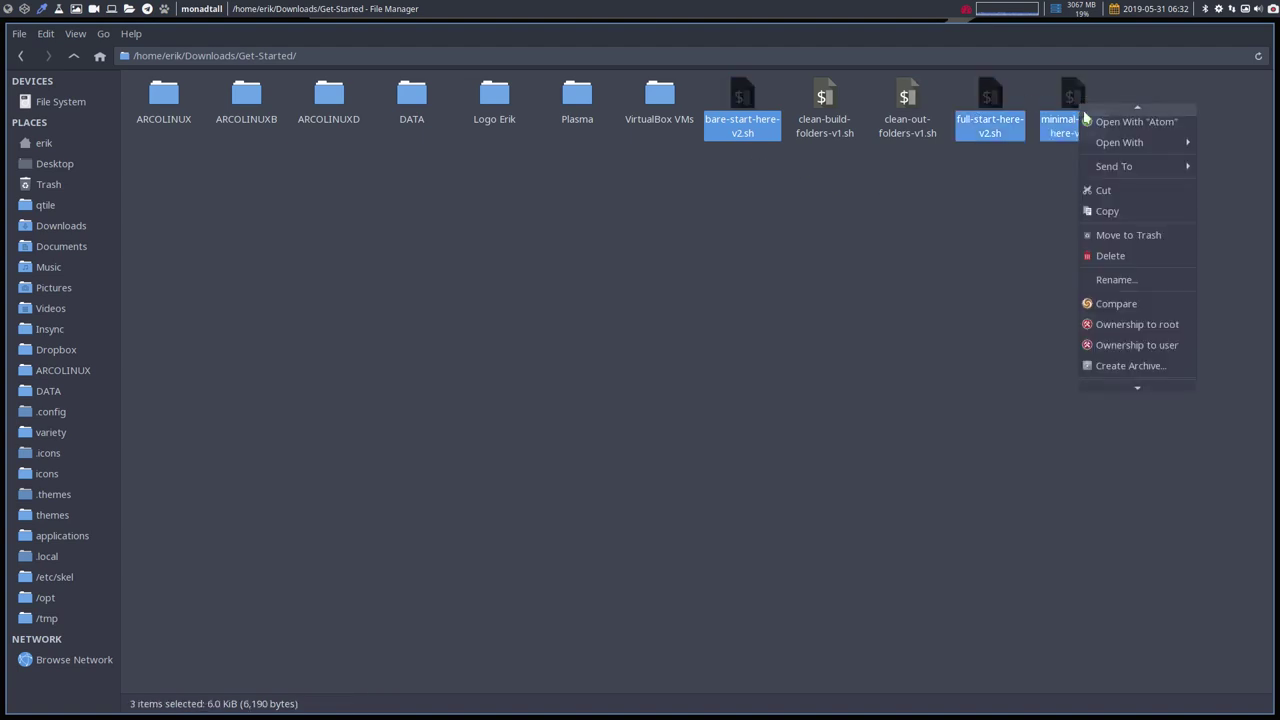
{"action": "left_click", "coordinate": [1128, 296]}
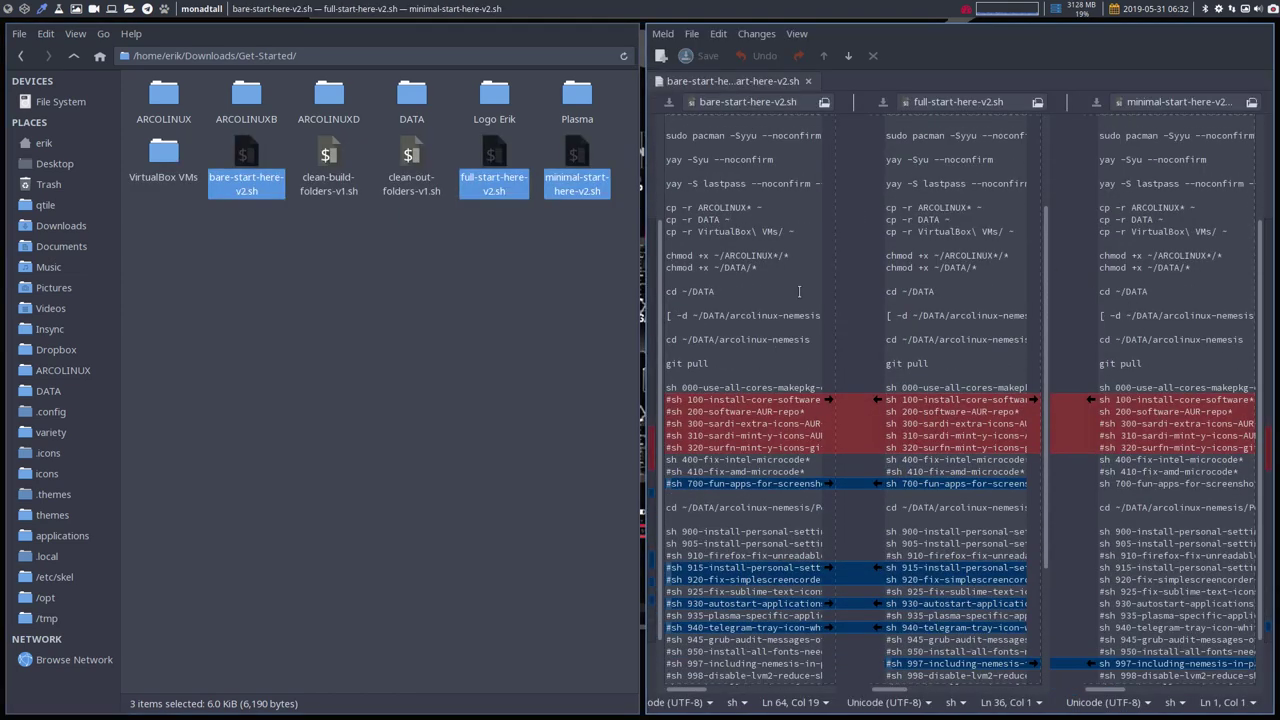
{"action": "scroll", "coordinate": [819, 418], "scroll_direction": "down", "scroll_amount": 2}
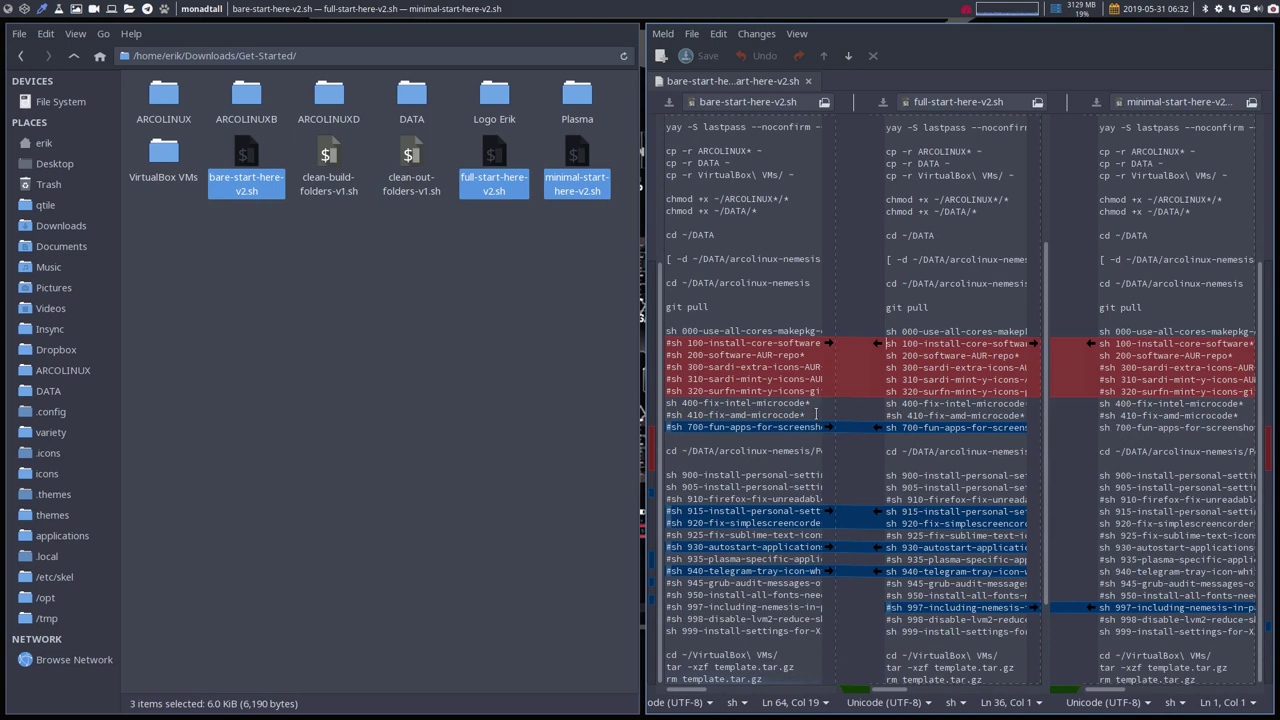
{"action": "left_click", "coordinate": [668, 343]}
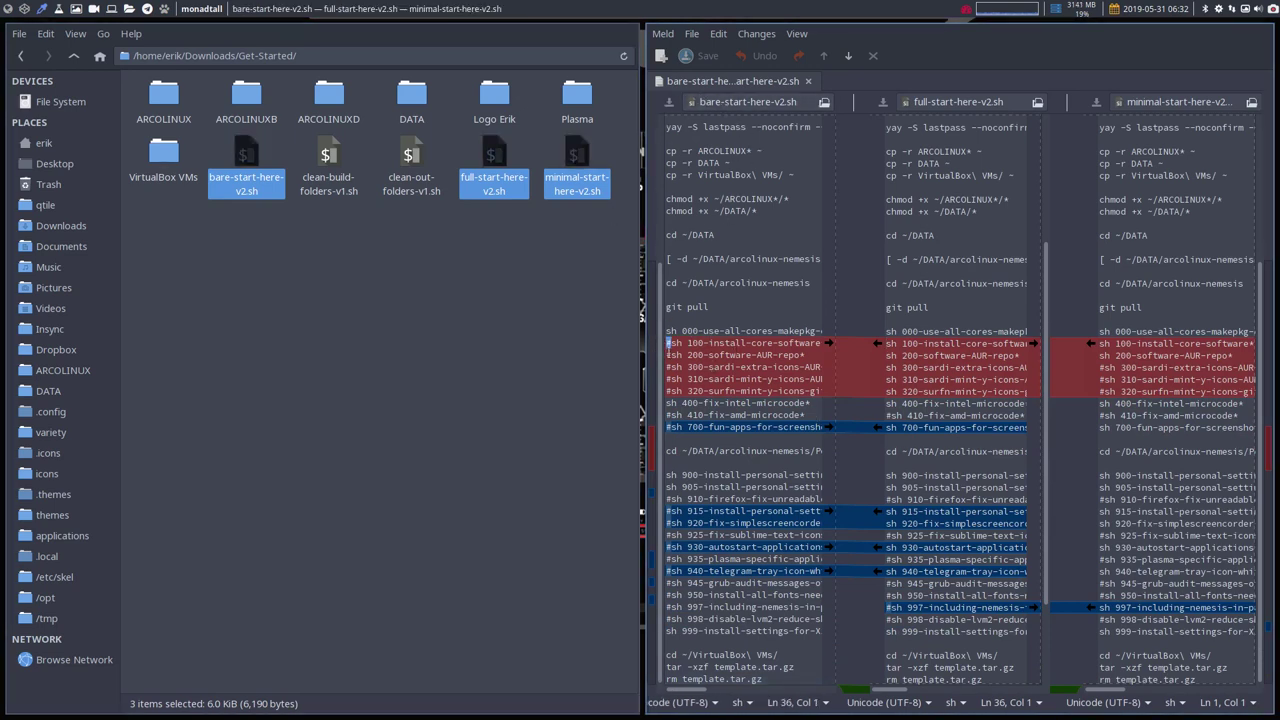
{"action": "left_click", "coordinate": [671, 367]}
{"action": "left_click", "coordinate": [669, 391]}
{"action": "key", "text": "super+q"}
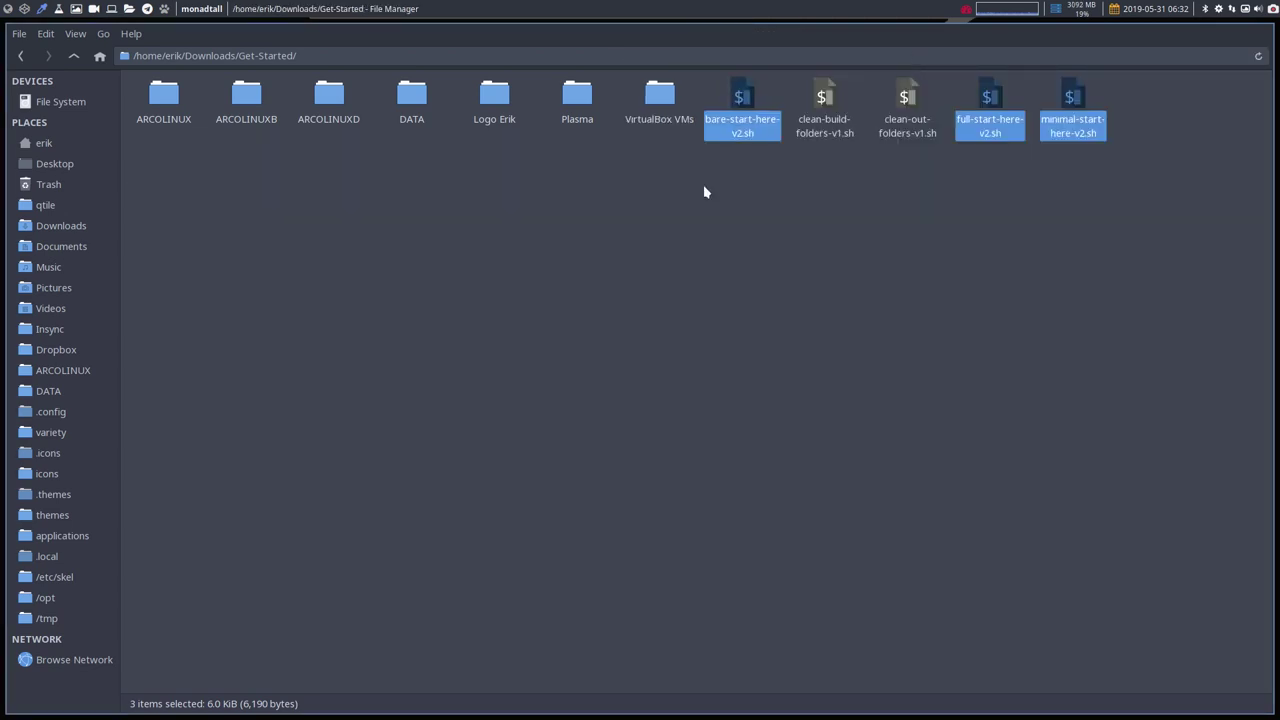
Step: Clear the selection and select the ARCOLINUX, ARCOLINUXB and ARCOLINUXD folders together
{"action": "left_click", "coordinate": [643, 162]}
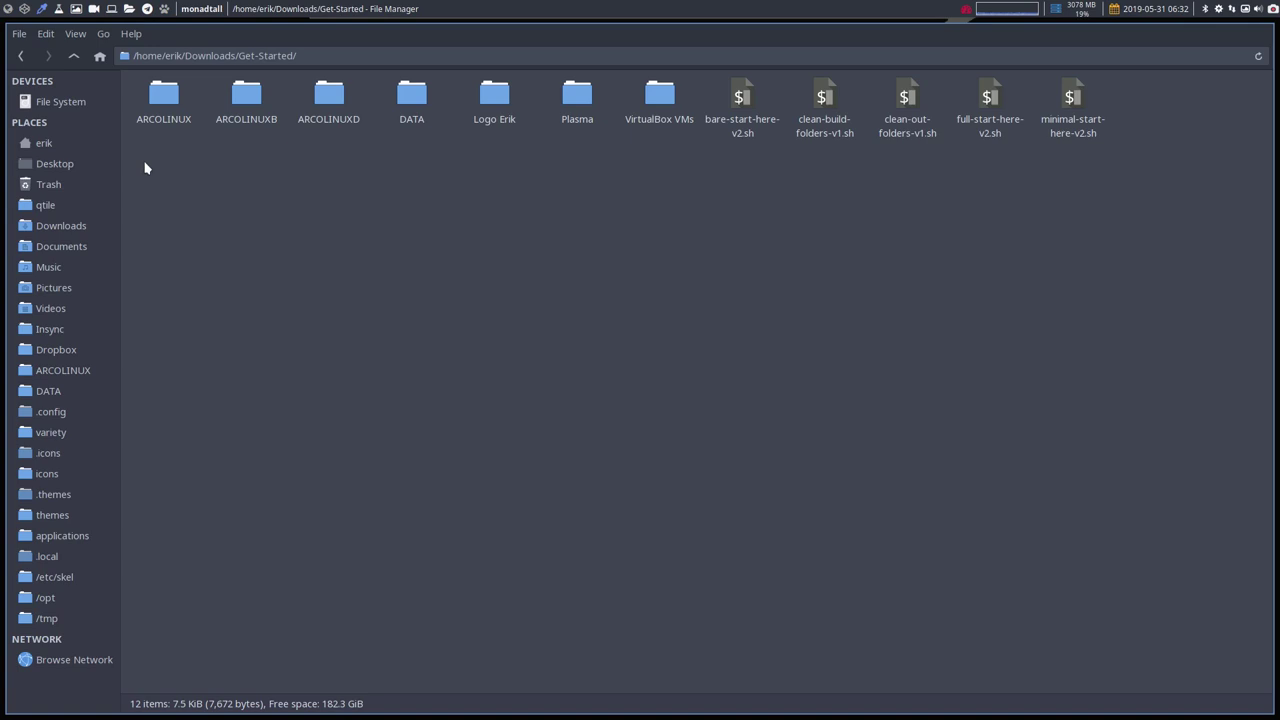
{"action": "left_click_drag", "start_coordinate": [145, 168], "coordinate": [364, 91]}
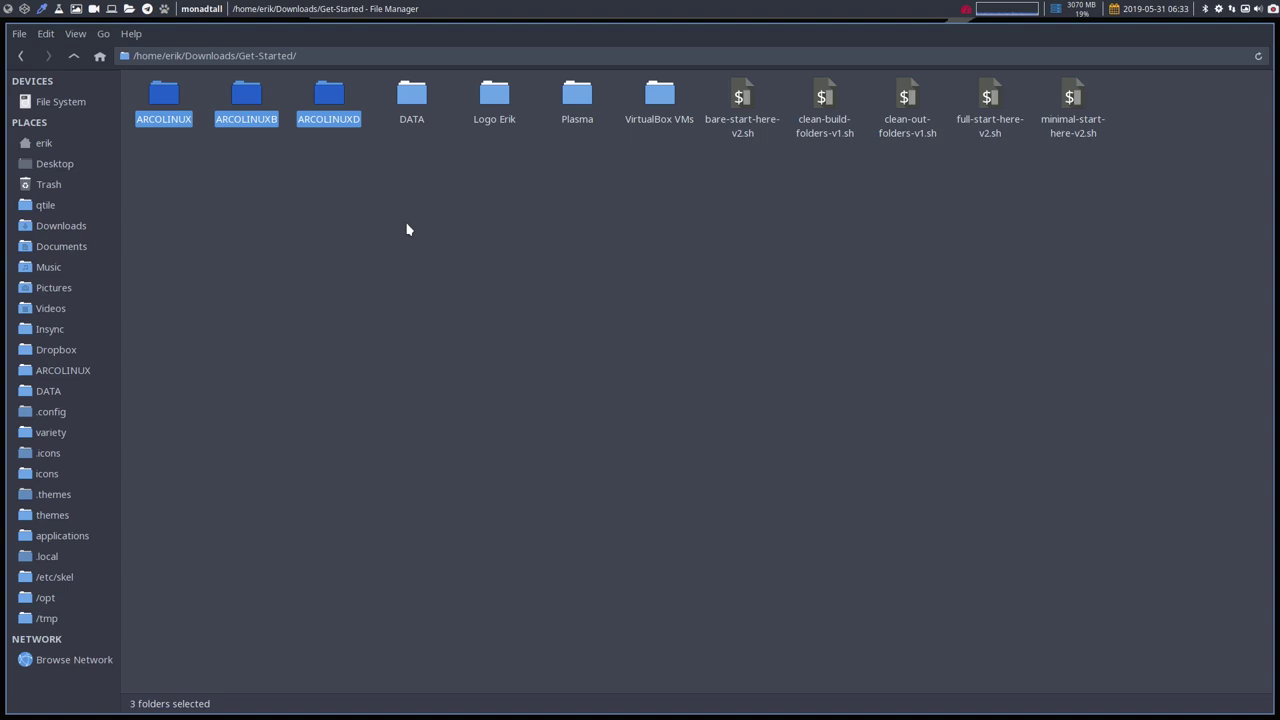
Step: Switch to the browser and go to the arcolinuxd.com site from the HOME menu
{"action": "left_click", "coordinate": [28, 9]}
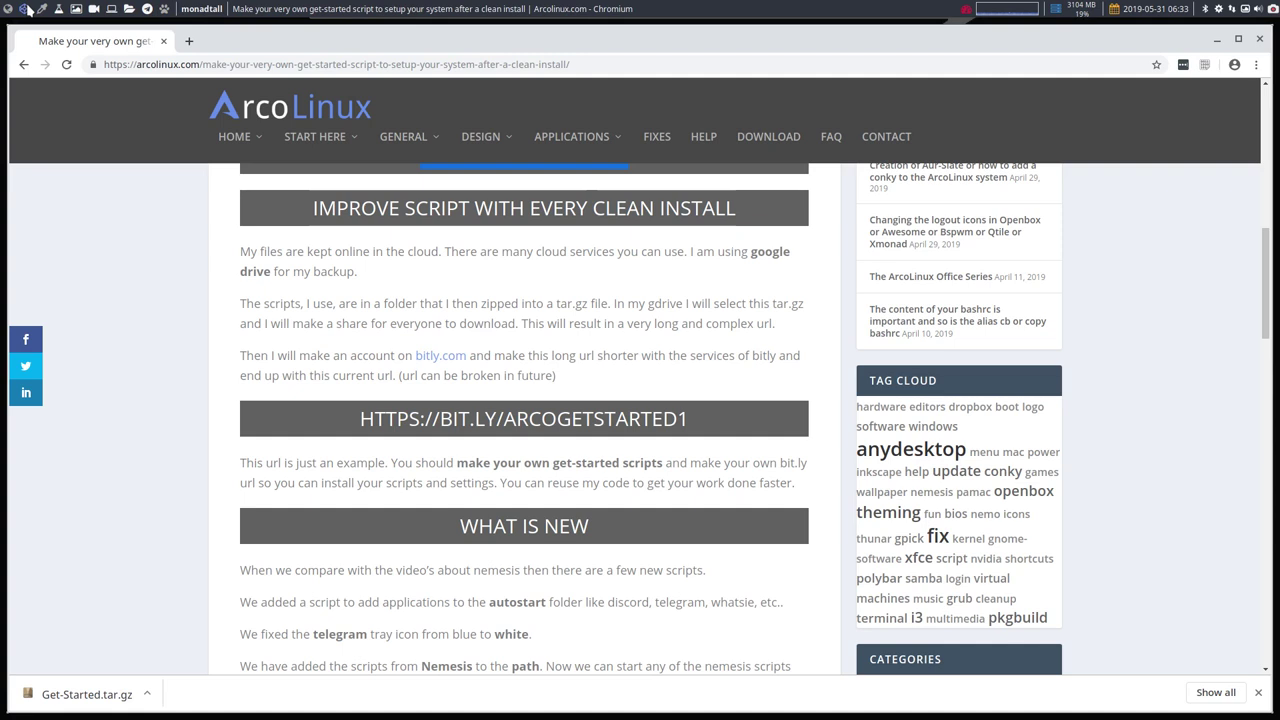
{"action": "mouse_move", "coordinate": [255, 138]}
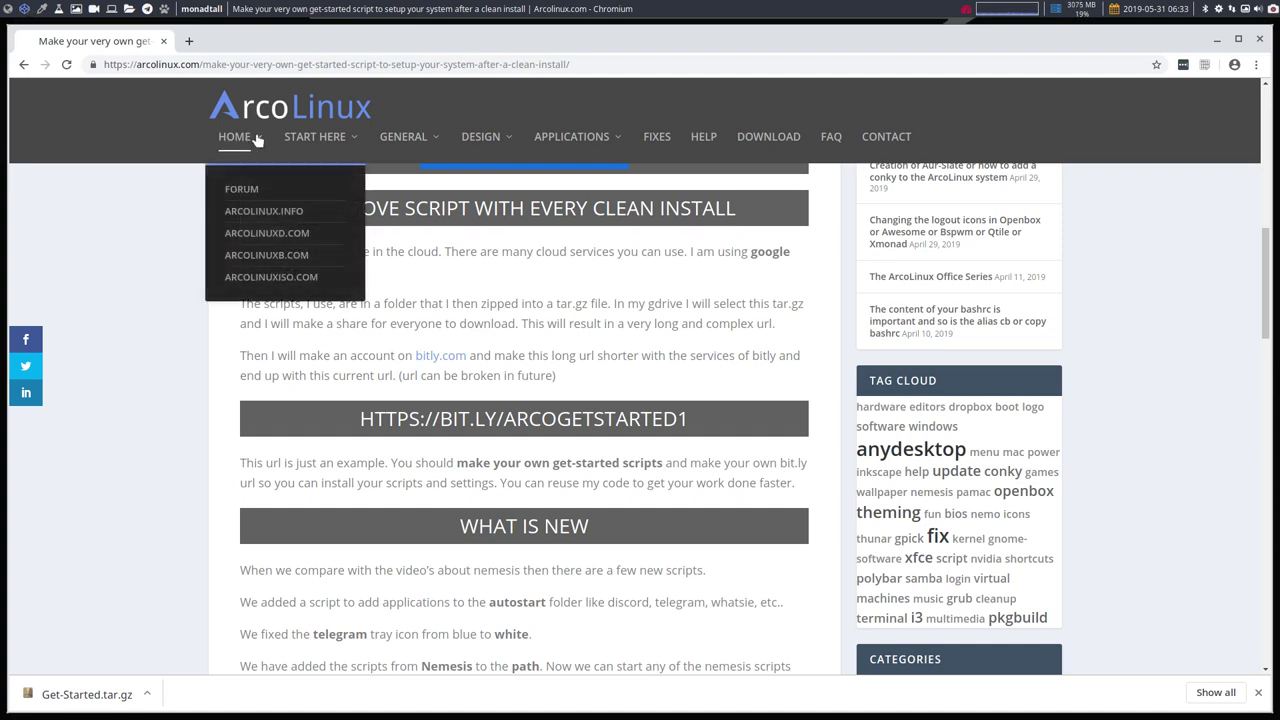
{"action": "left_click", "coordinate": [306, 244]}
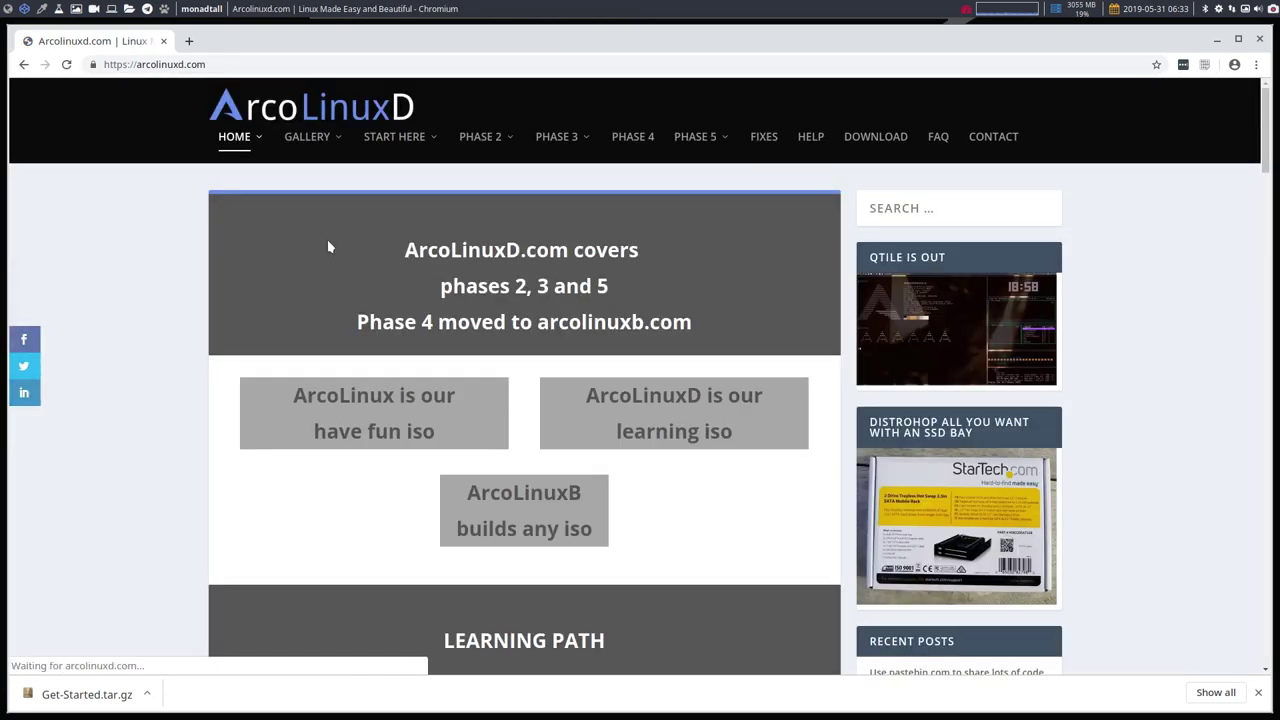
Step: Read the START HERE 'Getting ready for the next phases' article, then go back to the home page
{"action": "mouse_move", "coordinate": [394, 136]}
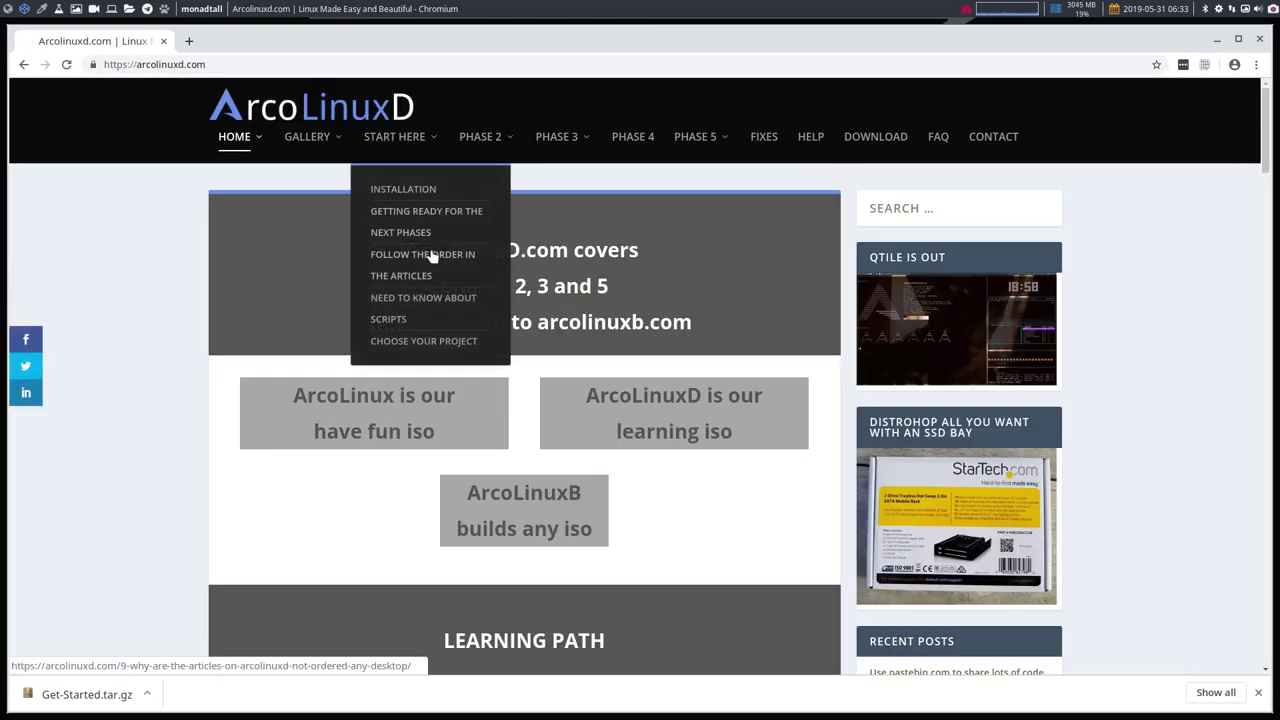
{"action": "left_click", "coordinate": [408, 215]}
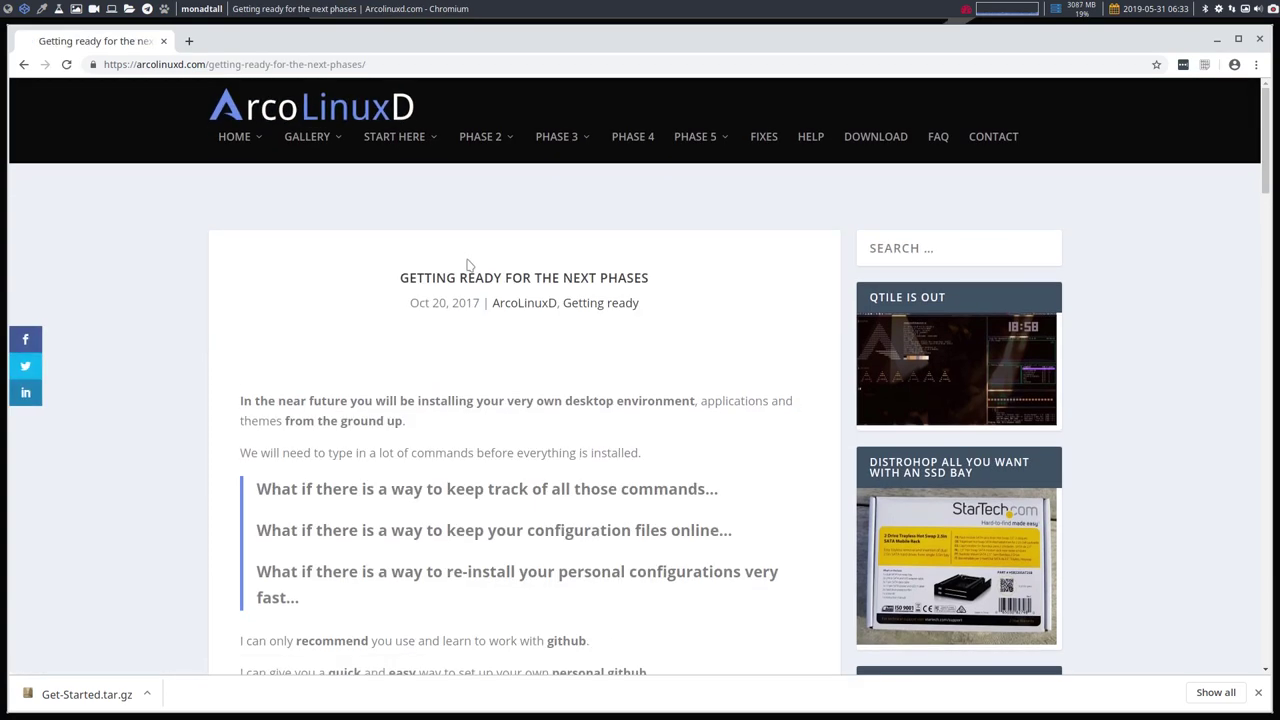
{"action": "scroll", "coordinate": [181, 400], "scroll_direction": "down", "scroll_amount": 5}
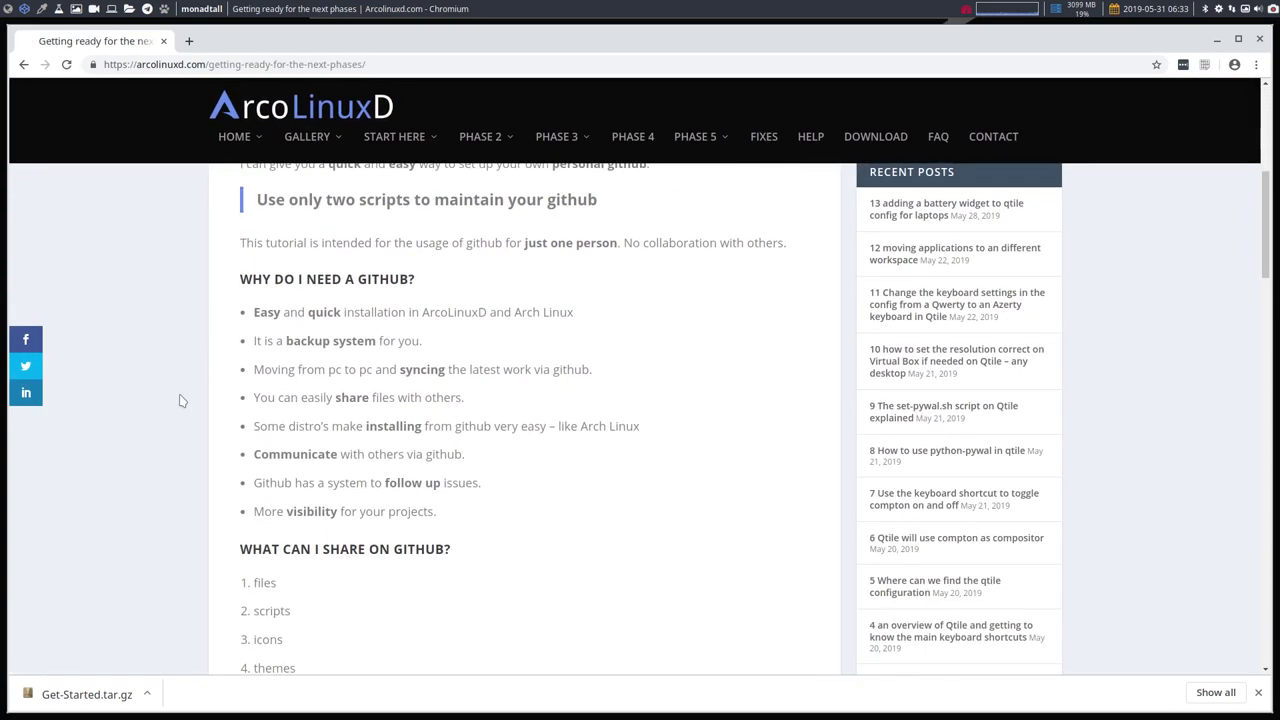
{"action": "scroll", "coordinate": [181, 400], "scroll_direction": "down", "scroll_amount": 1}
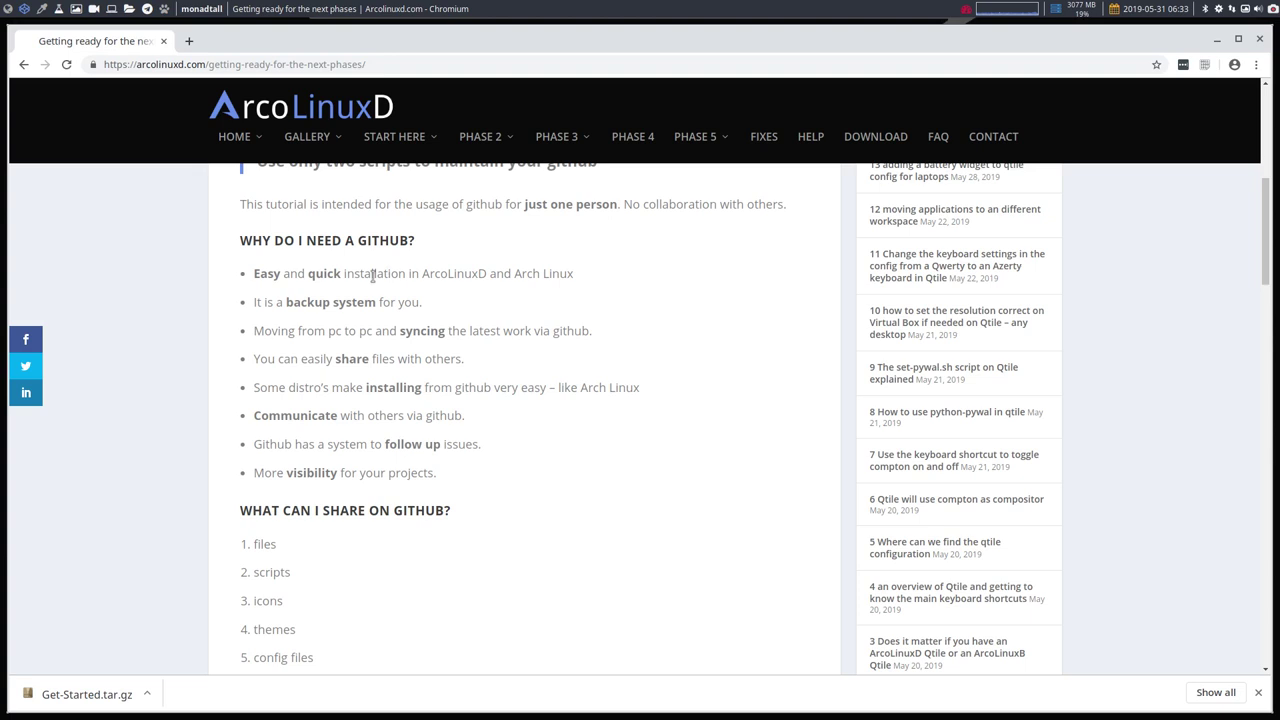
{"action": "scroll", "coordinate": [334, 288], "scroll_direction": "down", "scroll_amount": 1}
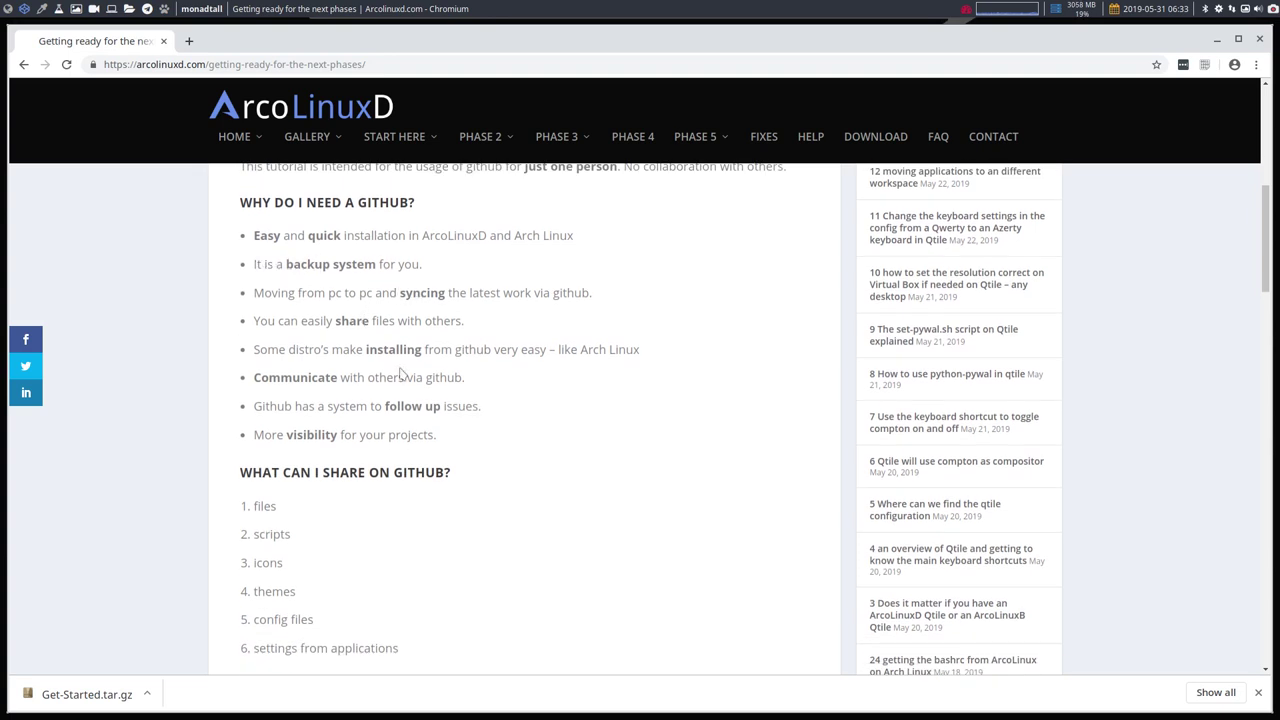
{"action": "scroll", "coordinate": [284, 383], "scroll_direction": "down", "scroll_amount": 2}
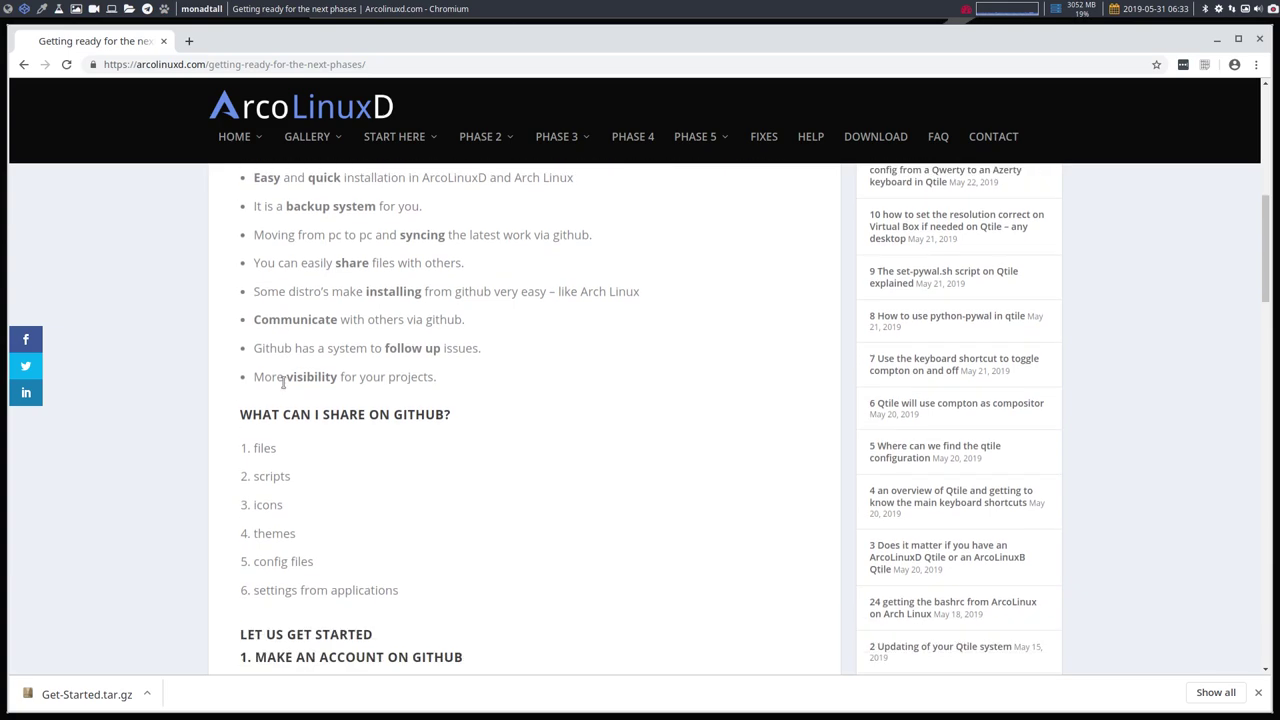
{"action": "scroll", "coordinate": [338, 395], "scroll_direction": "down", "scroll_amount": 3}
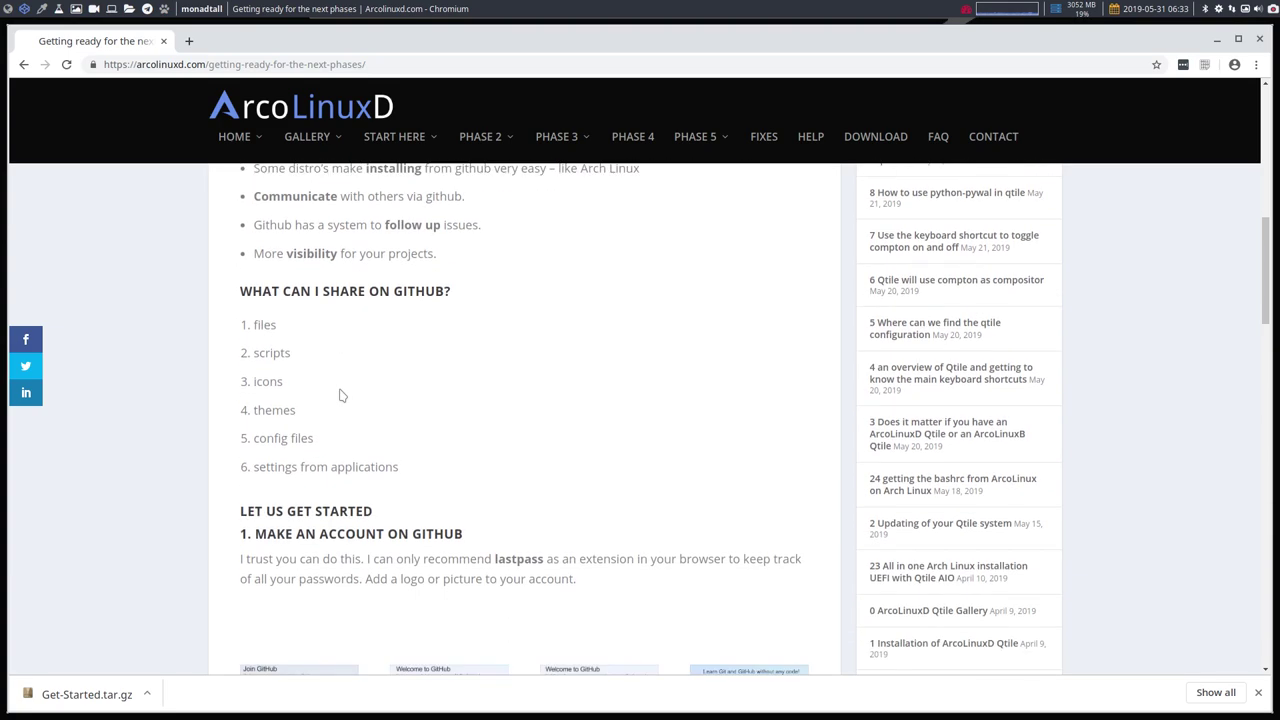
{"action": "scroll", "coordinate": [339, 395], "scroll_direction": "down", "scroll_amount": 3}
{"action": "scroll", "coordinate": [214, 418], "scroll_direction": "down", "scroll_amount": 4}
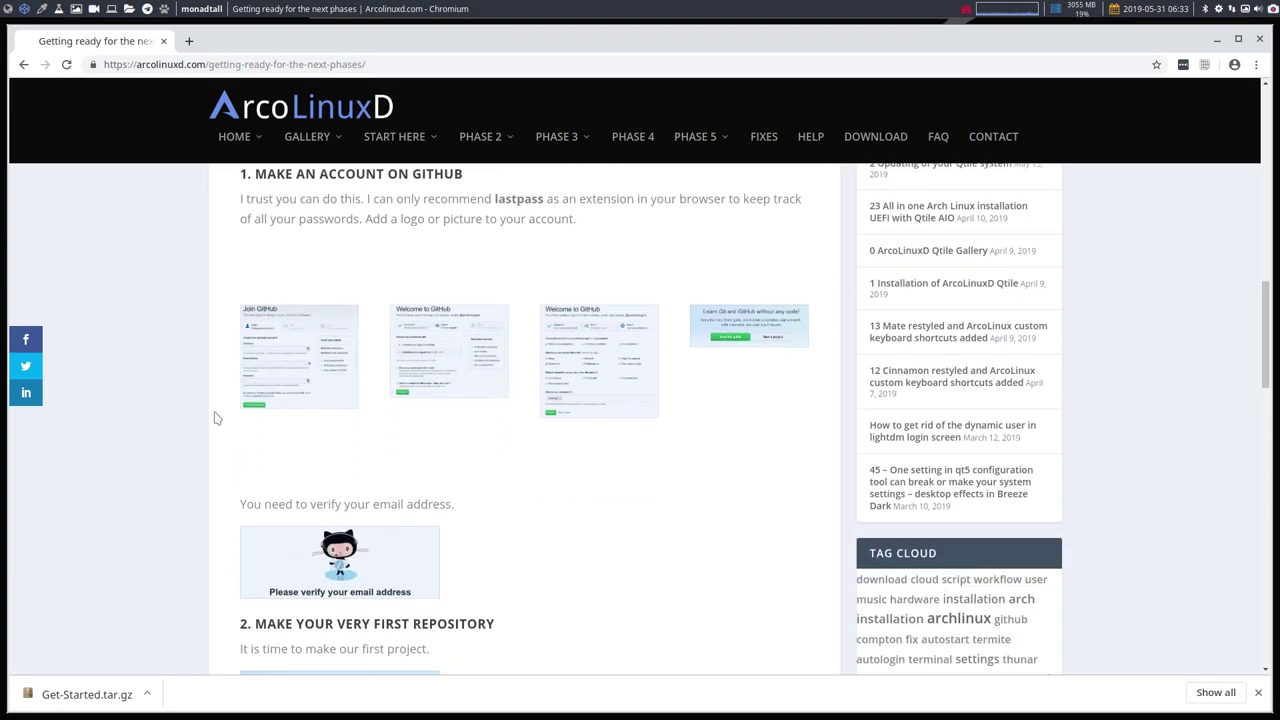
{"action": "scroll", "coordinate": [214, 418], "scroll_direction": "down", "scroll_amount": 8}
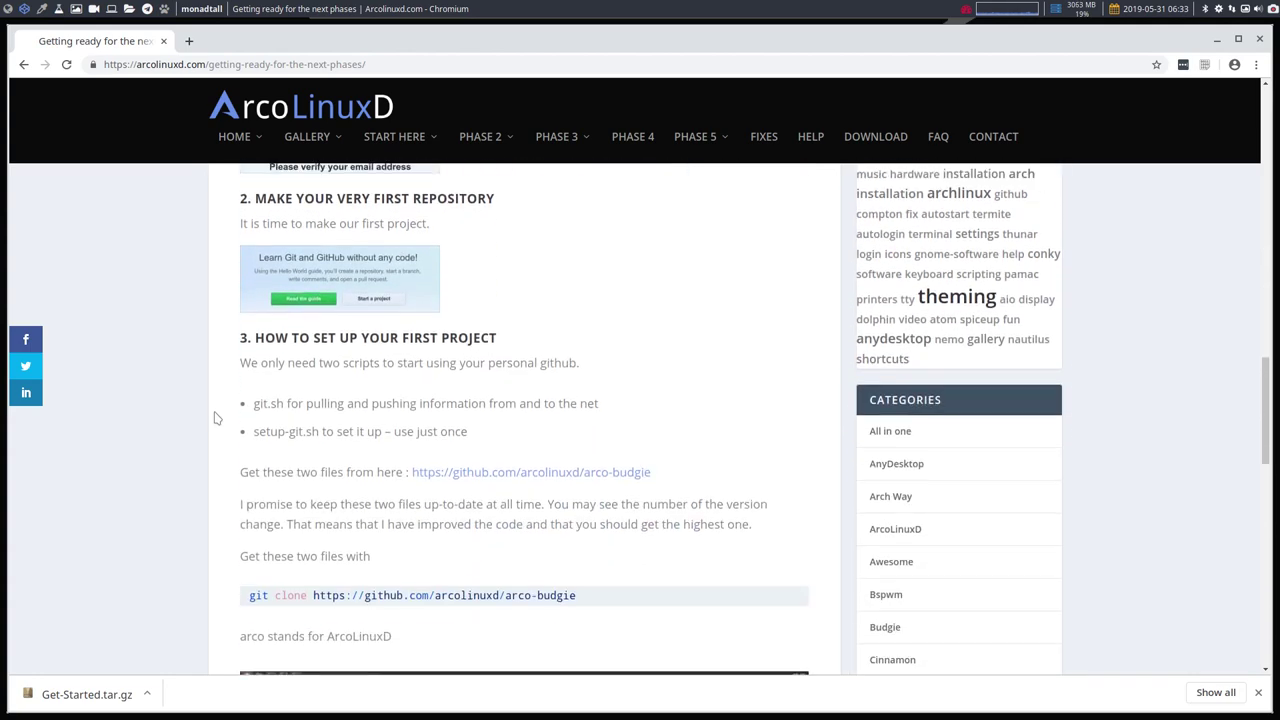
{"action": "scroll", "coordinate": [214, 418], "scroll_direction": "down", "scroll_amount": 4}
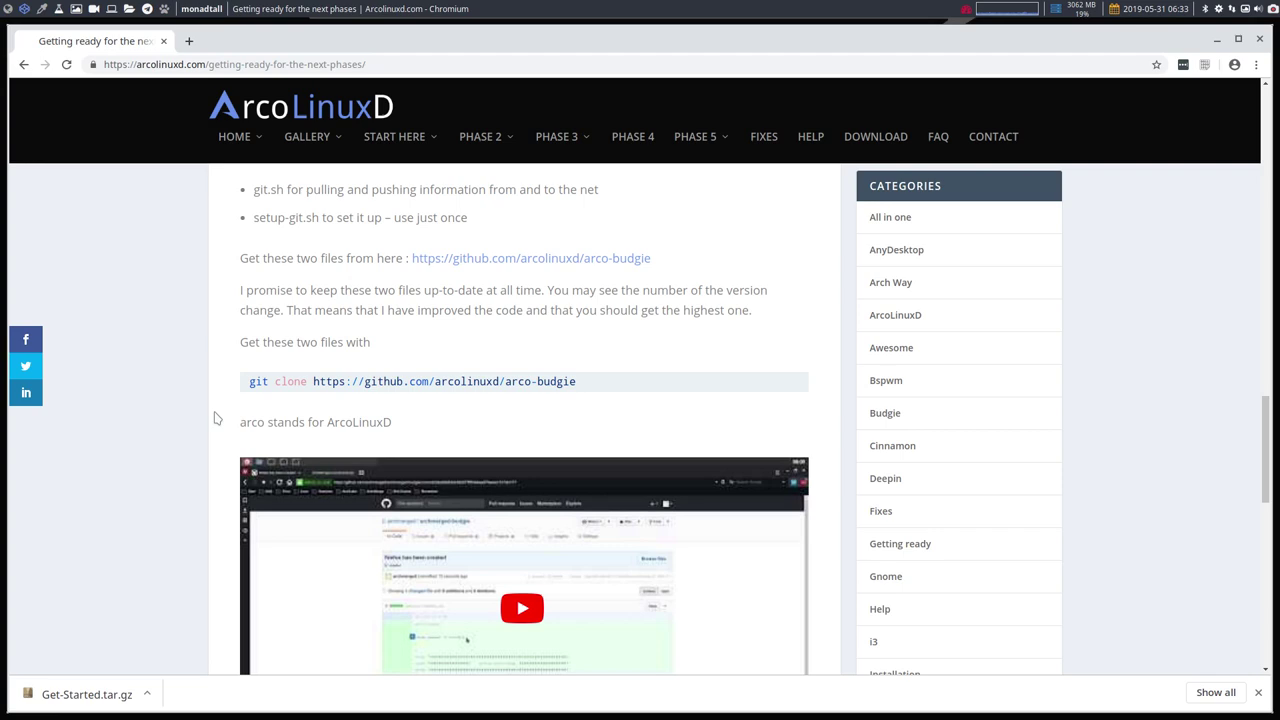
{"action": "scroll", "coordinate": [214, 418], "scroll_direction": "down", "scroll_amount": 7}
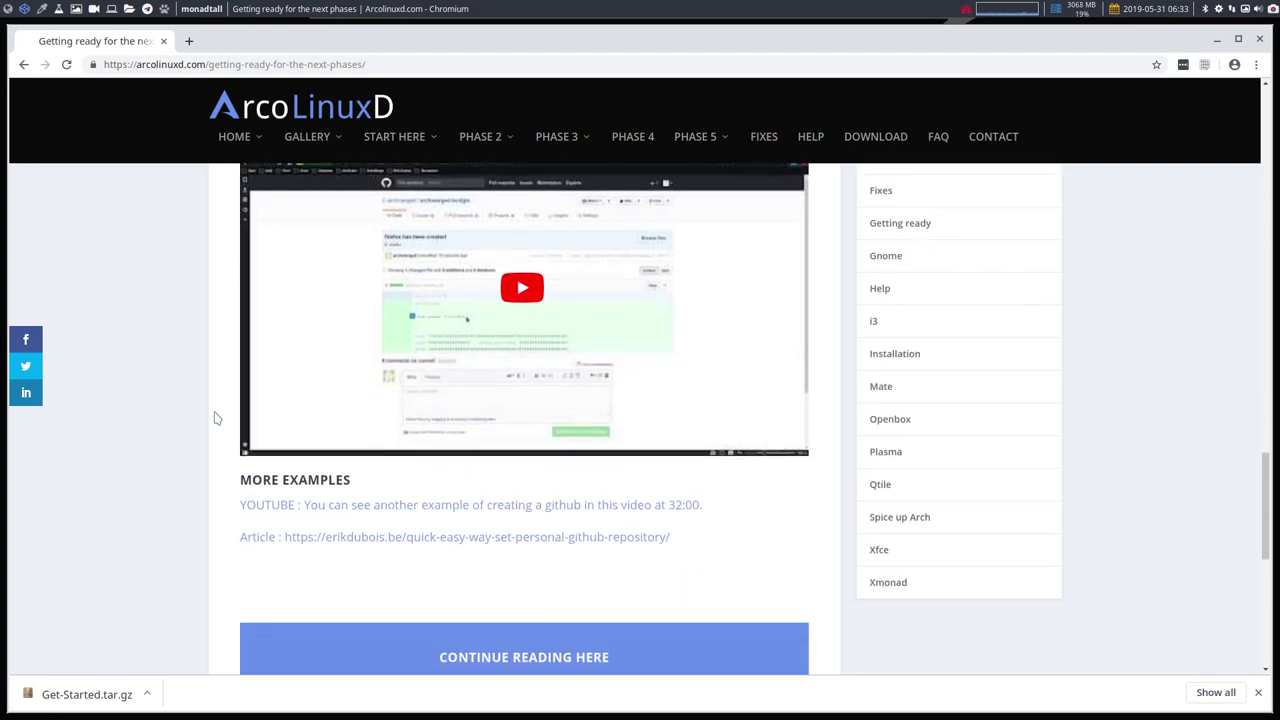
{"action": "scroll", "coordinate": [214, 418], "scroll_direction": "up", "scroll_amount": 20}
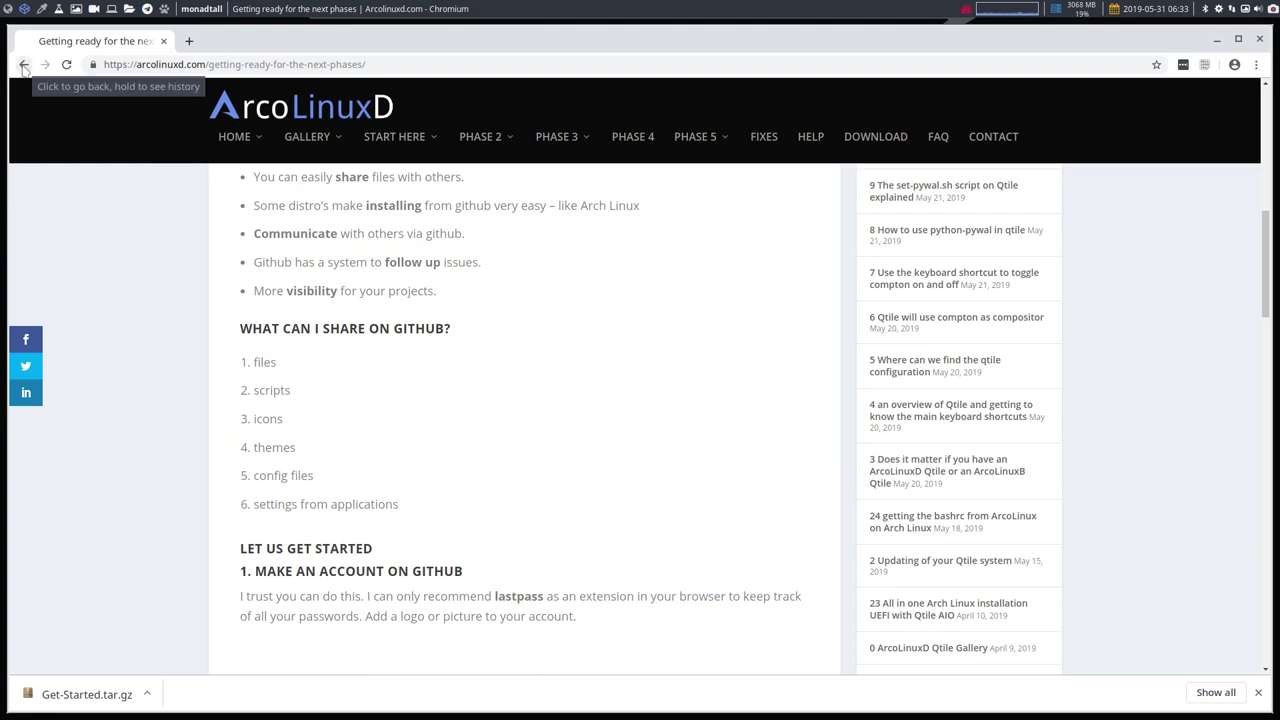
{"action": "left_click", "coordinate": [24, 65]}
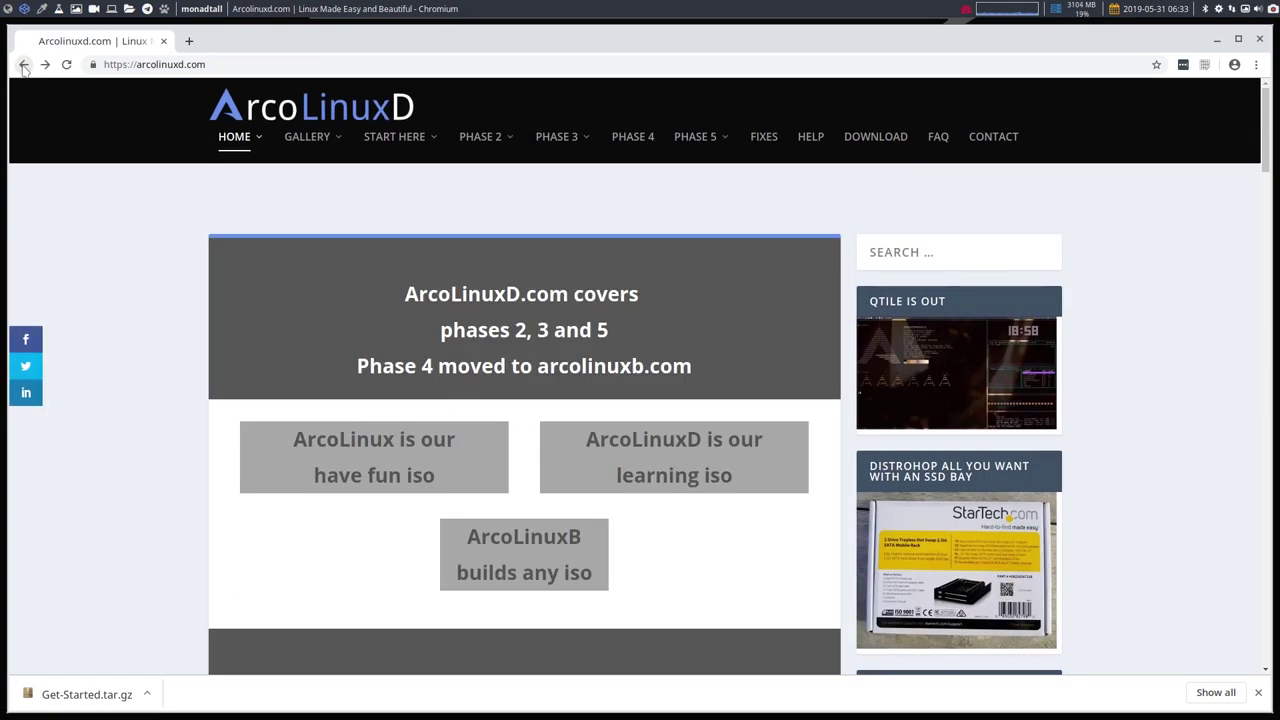
Step: Copy the ARCOLINUX, ARCOLINUXB and ARCOLINUXD folders from Get-Started and paste them into /home/erik
{"action": "left_click", "coordinate": [42, 10]}
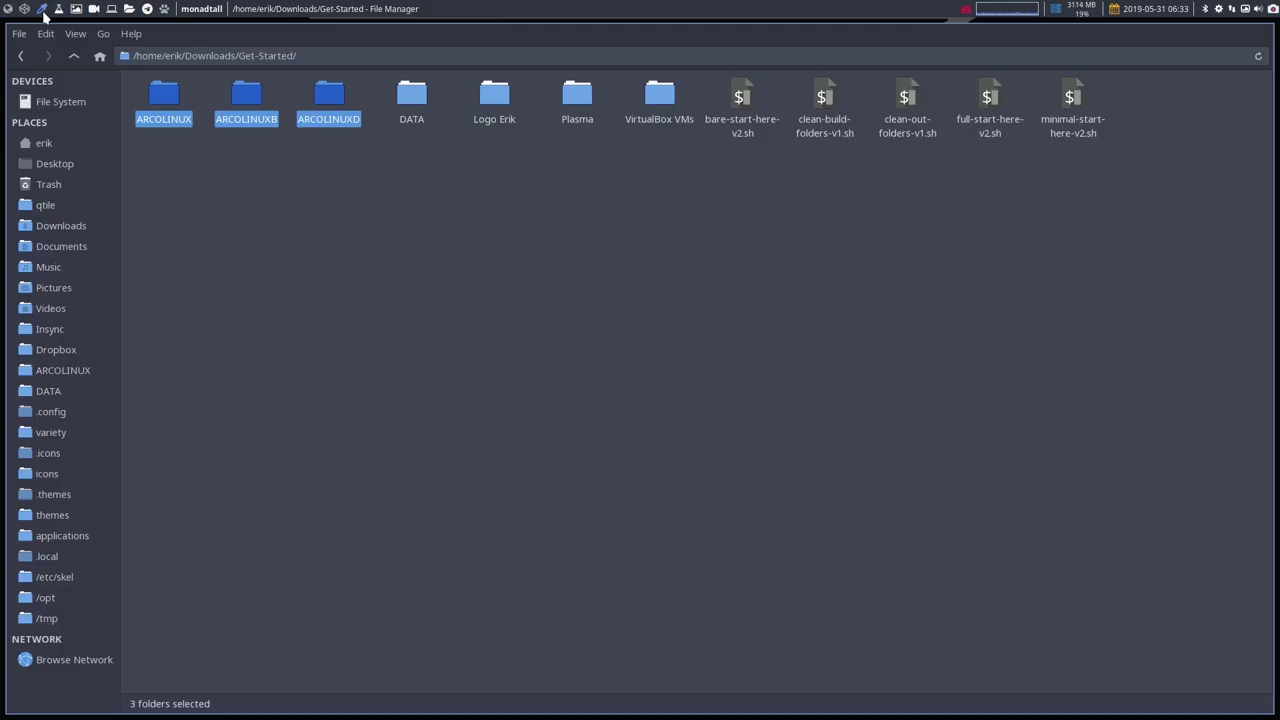
{"action": "left_click", "coordinate": [291, 191]}
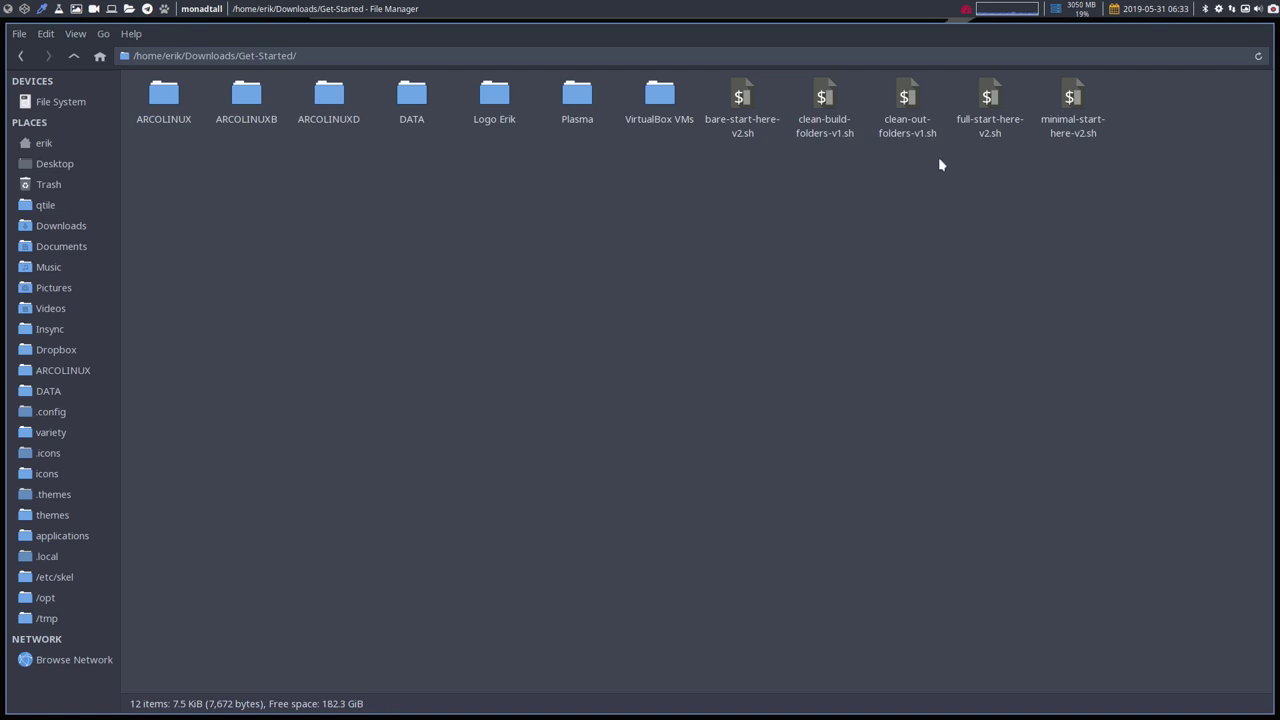
{"action": "left_click", "coordinate": [1067, 97]}
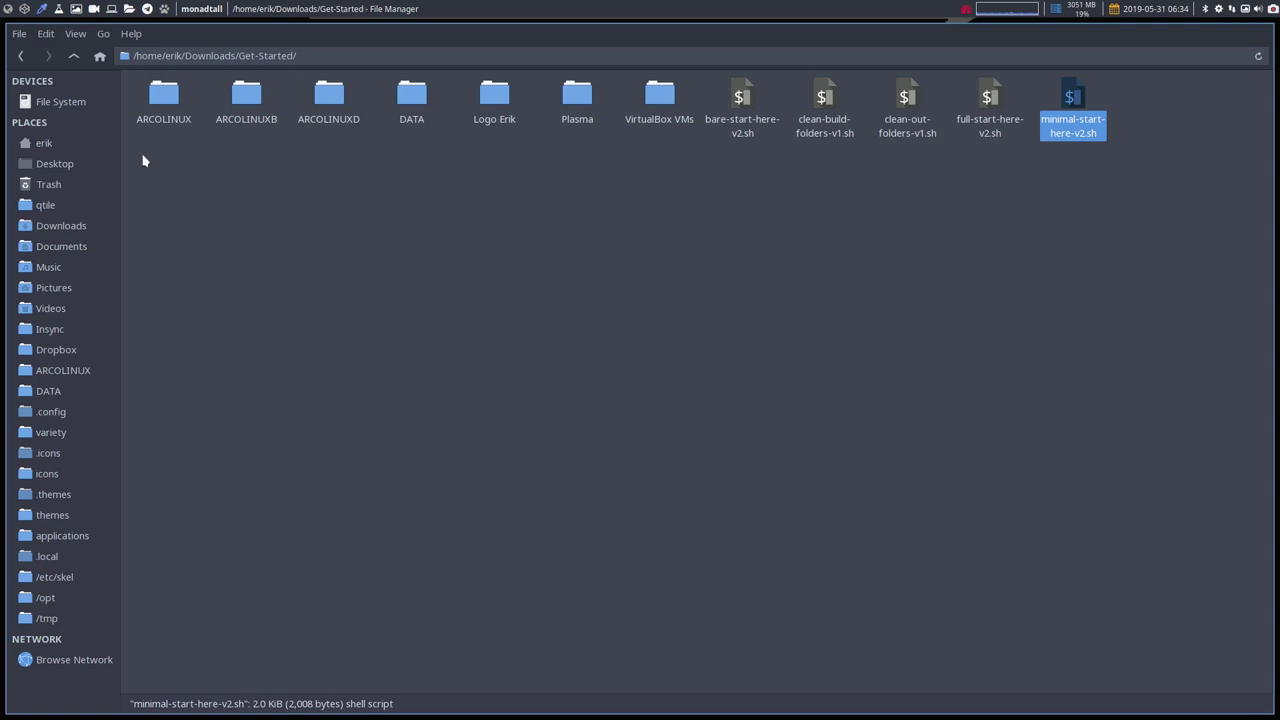
{"action": "left_click_drag", "start_coordinate": [143, 157], "coordinate": [356, 85]}
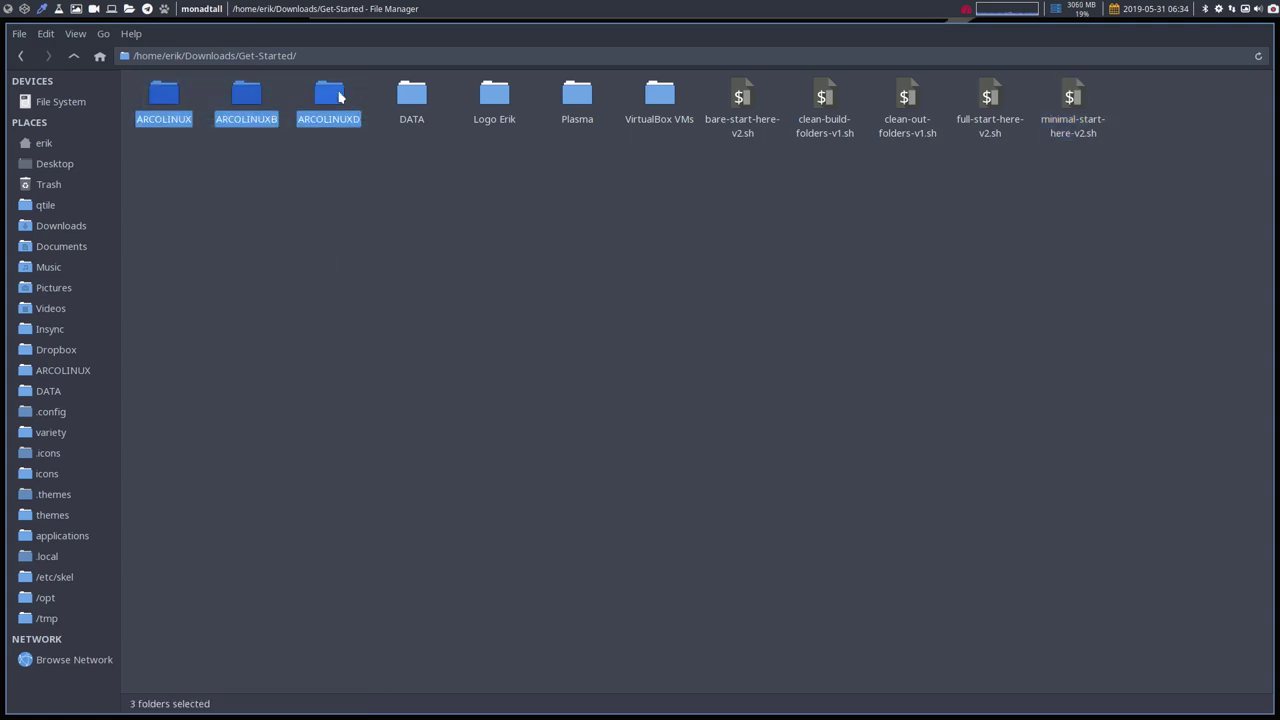
{"action": "right_click", "coordinate": [333, 97]}
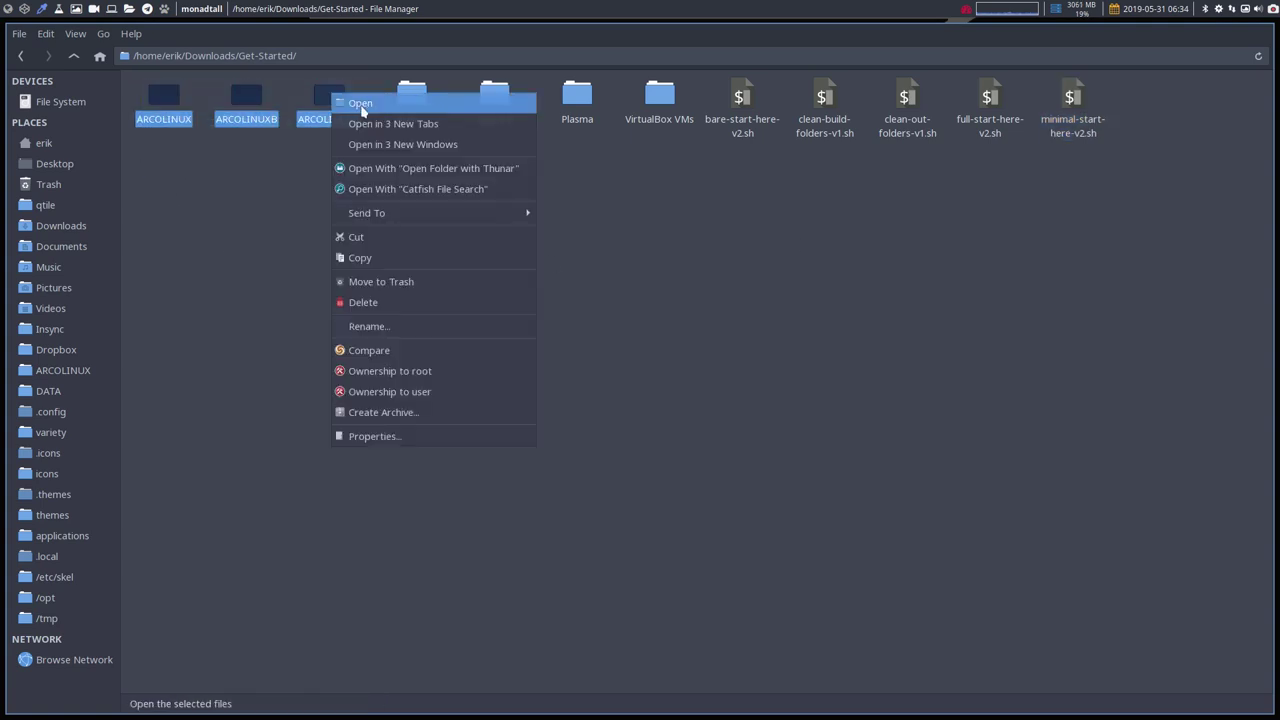
{"action": "left_click", "coordinate": [410, 258]}
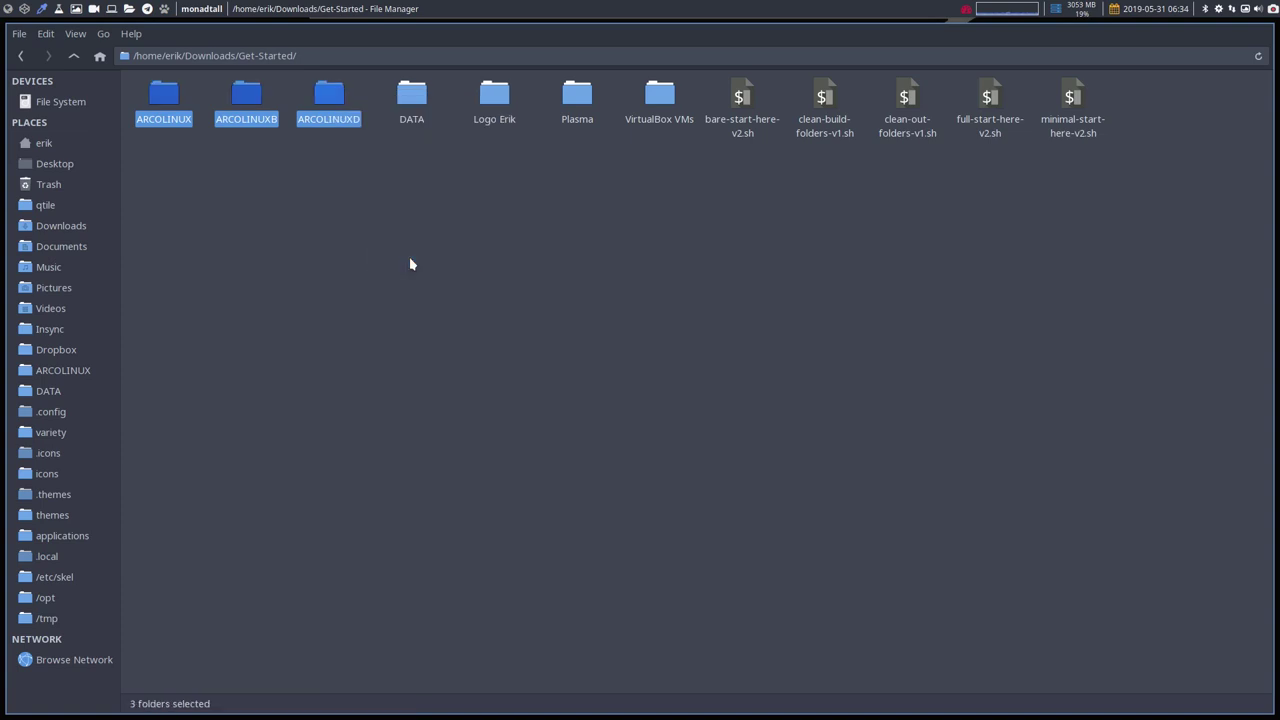
{"action": "left_click", "coordinate": [48, 143]}
{"action": "key", "text": "ctrl+v"}
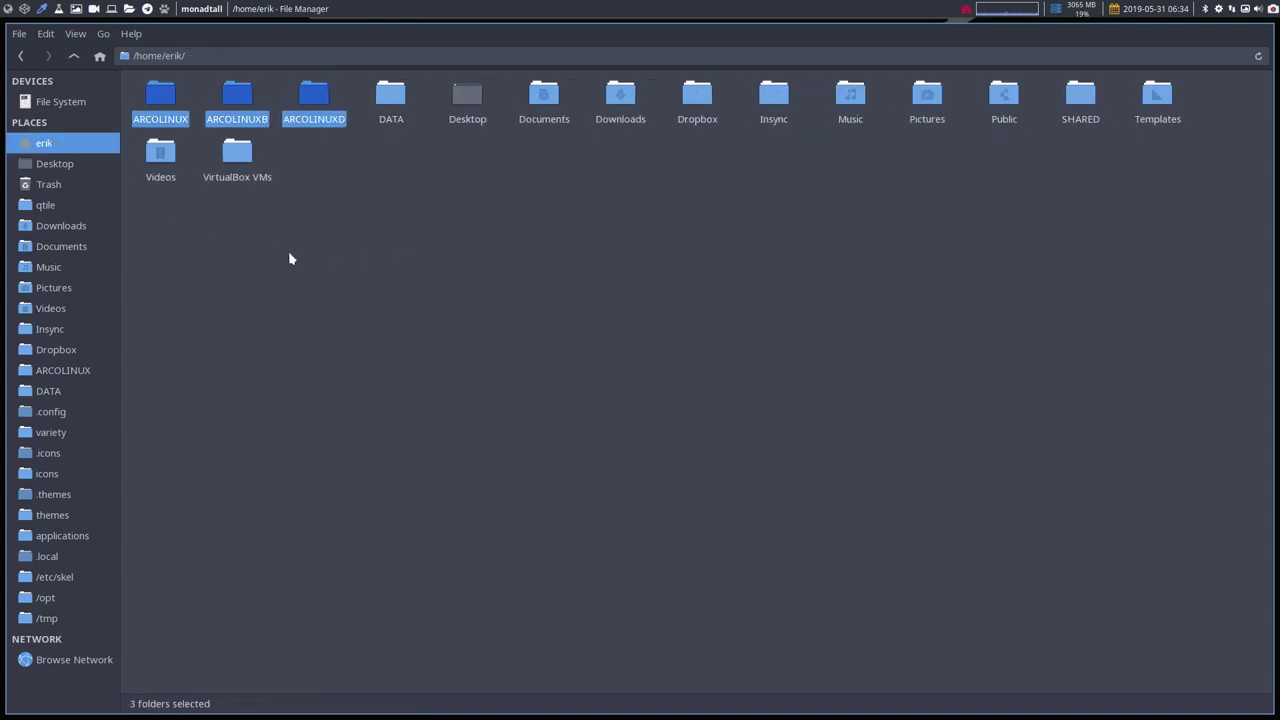
{"action": "left_click", "coordinate": [285, 206]}
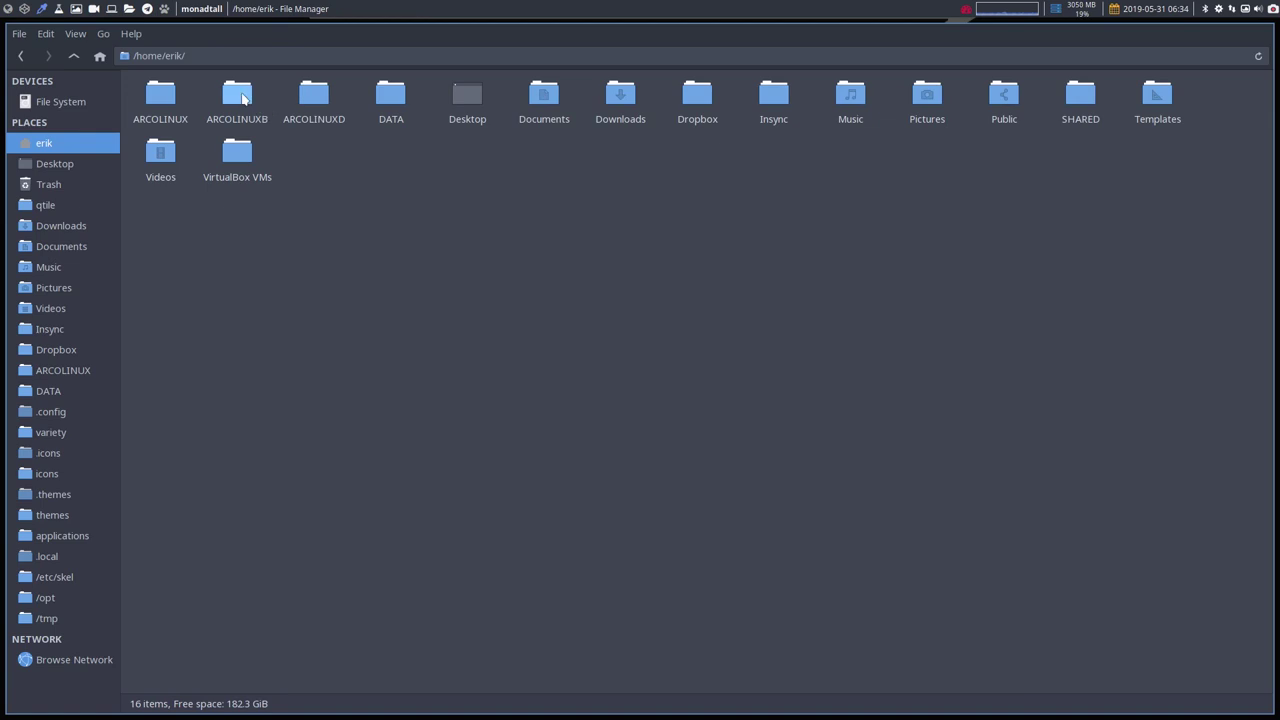
Step: Open ARCOLINUXB, start a terminal there, and run ./update-arcolinuxb-gits-v1.sh
{"action": "double_click", "coordinate": [242, 97]}
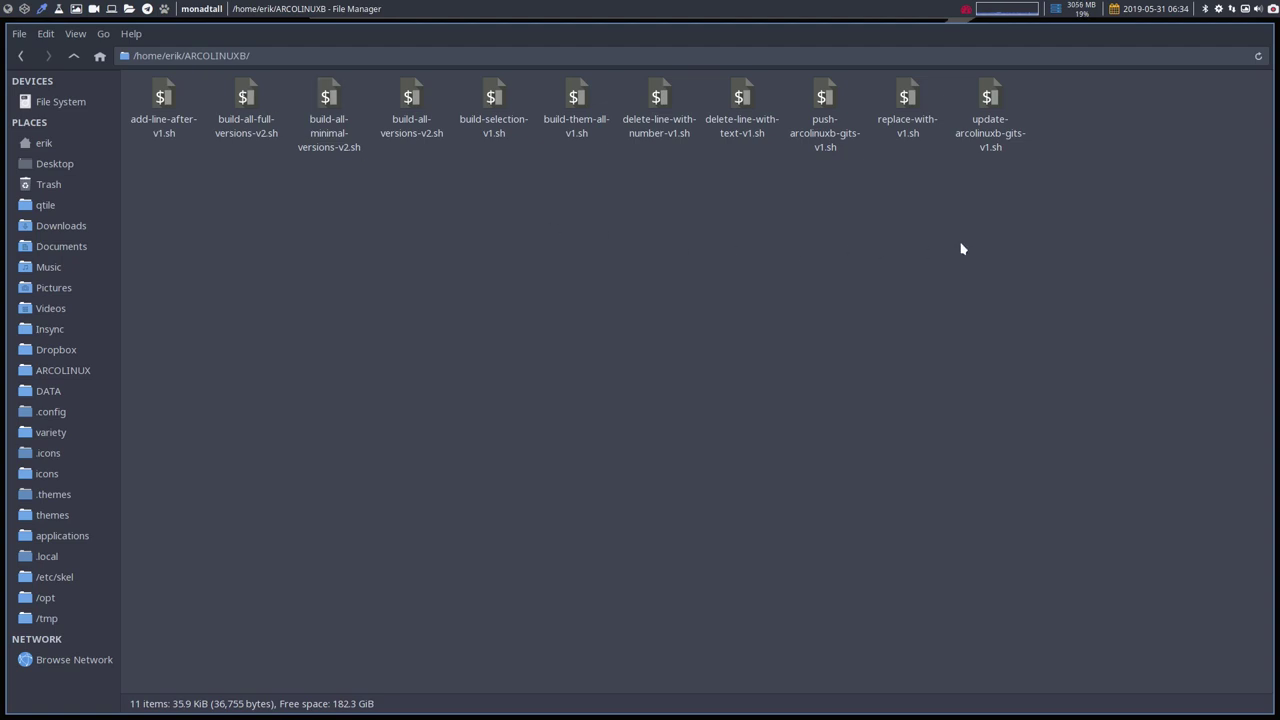
{"action": "left_click", "coordinate": [990, 125]}
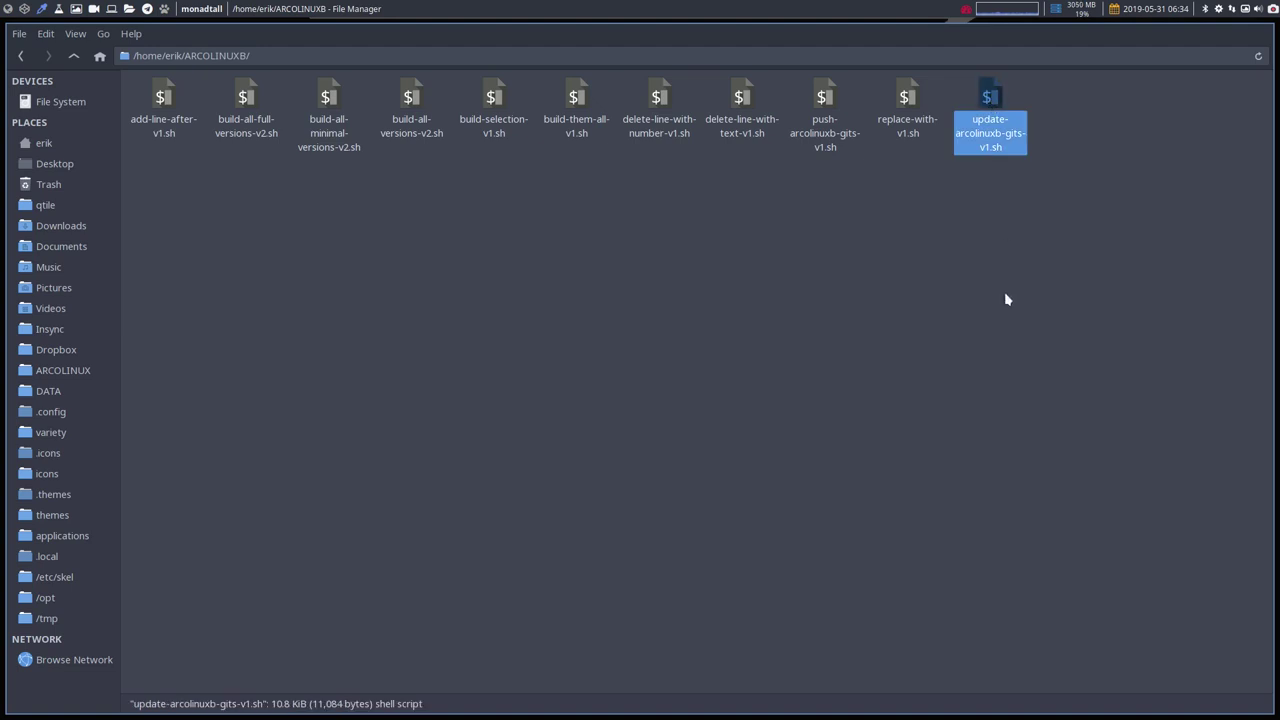
{"action": "right_click", "coordinate": [519, 306]}
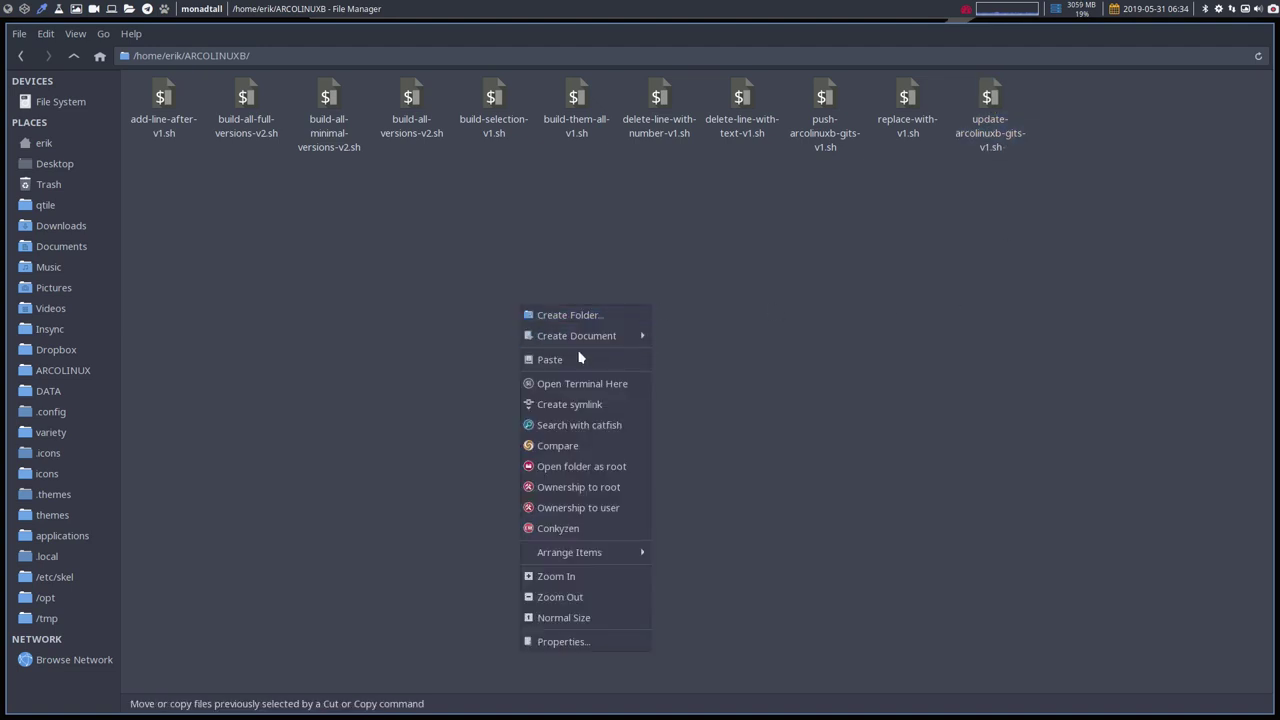
{"action": "left_click", "coordinate": [590, 385]}
{"action": "type", "text": "./upd"}
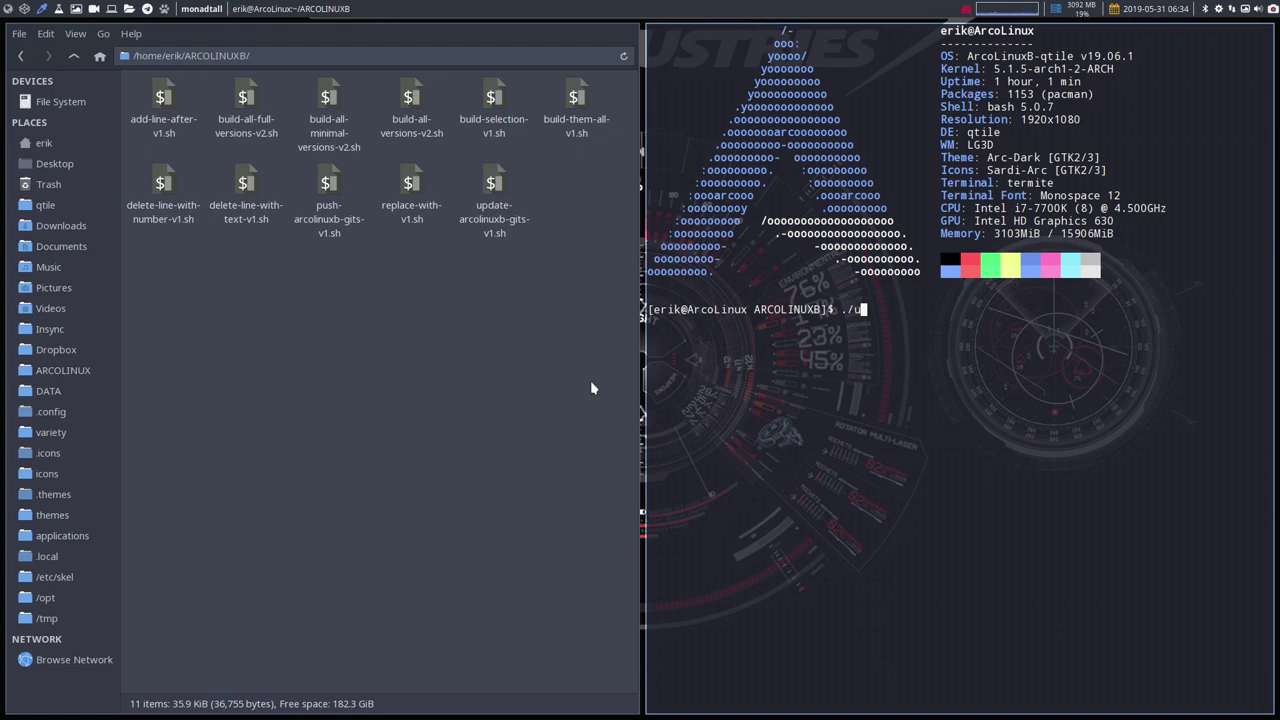
{"action": "key", "text": "Tab"}
{"action": "key", "text": "Return"}
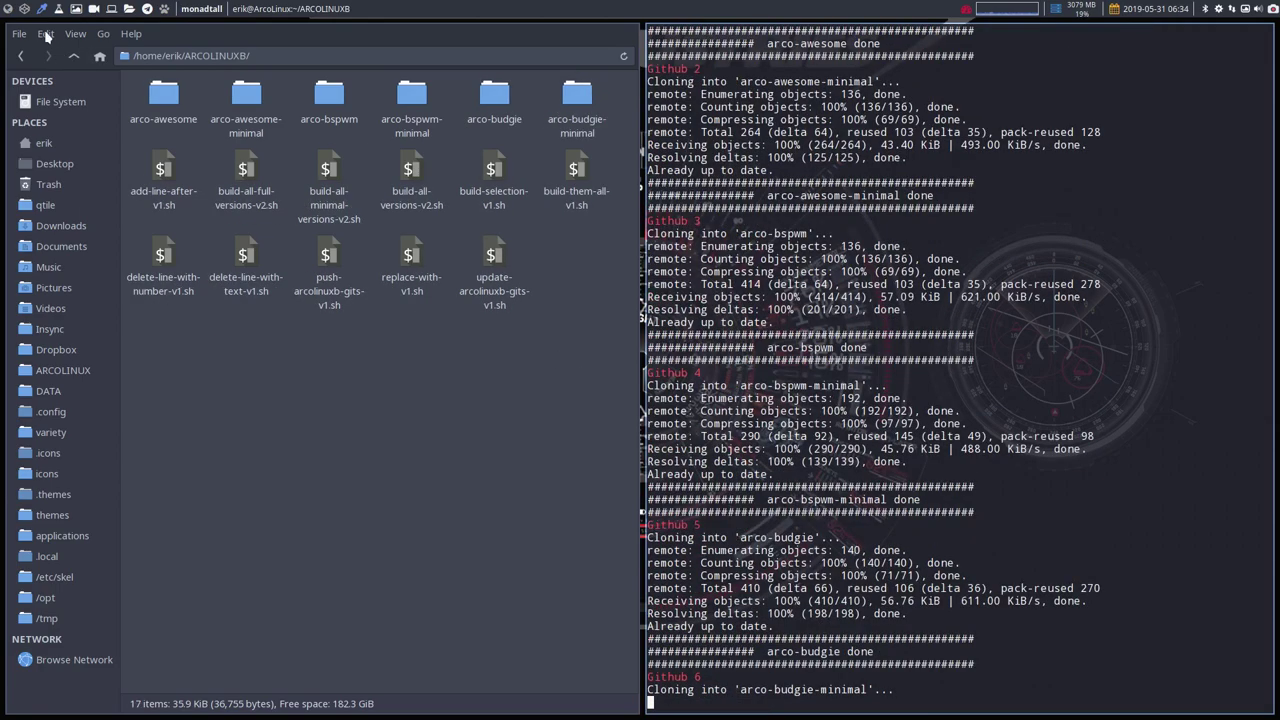
Step: Go from arcolinuxd.com to the arcolinuxb.com home page via the HOME menu and close the downloads bar
{"action": "left_click", "coordinate": [24, 9]}
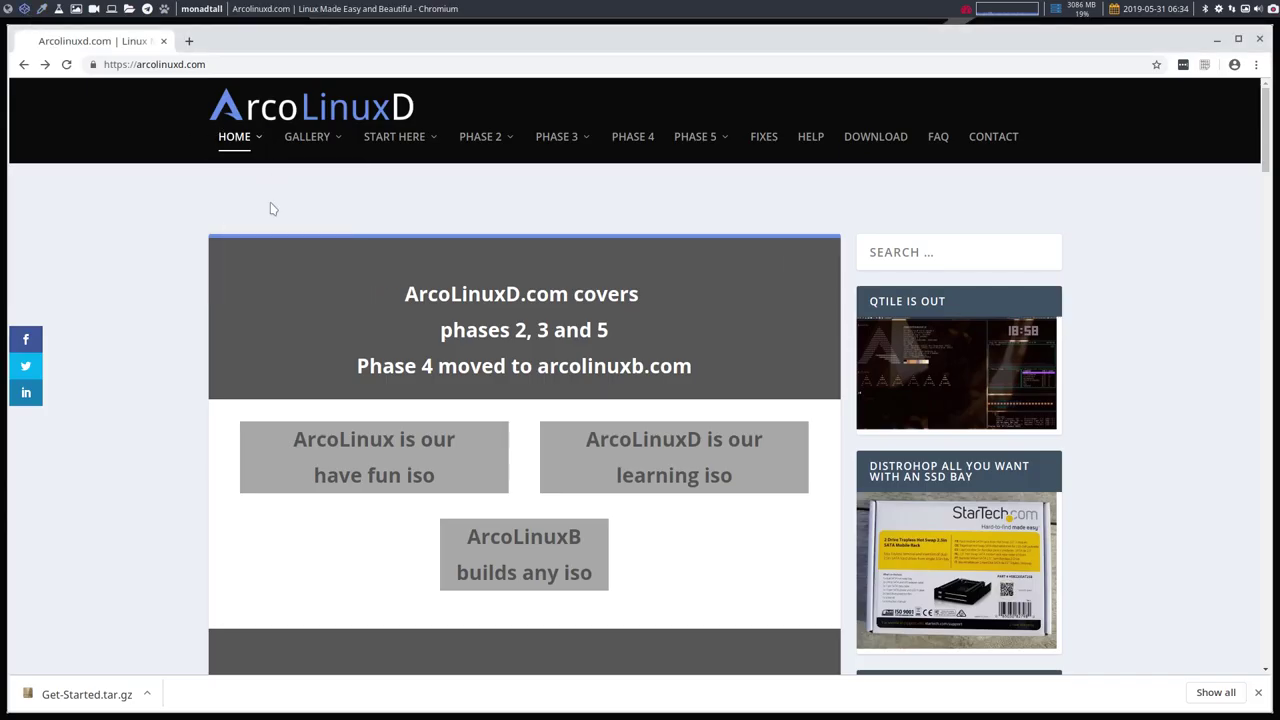
{"action": "mouse_move", "coordinate": [236, 136]}
{"action": "left_click", "coordinate": [274, 257]}
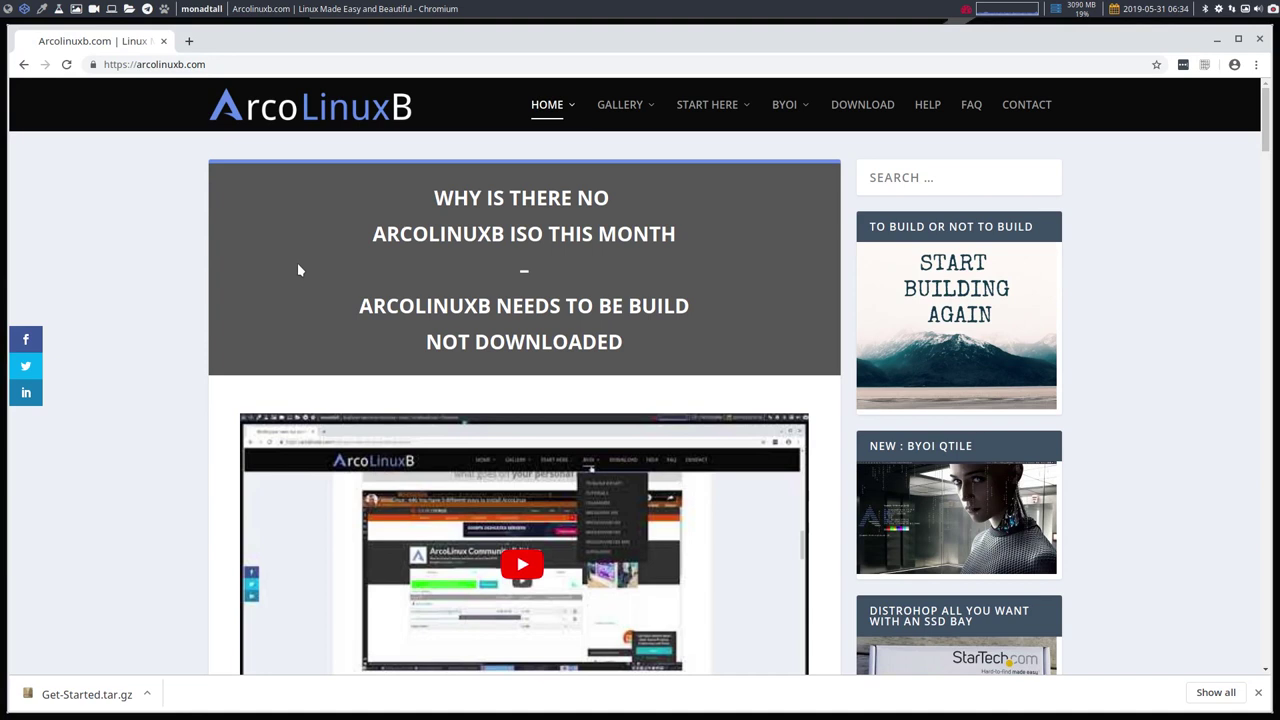
{"action": "left_click", "coordinate": [1258, 693]}
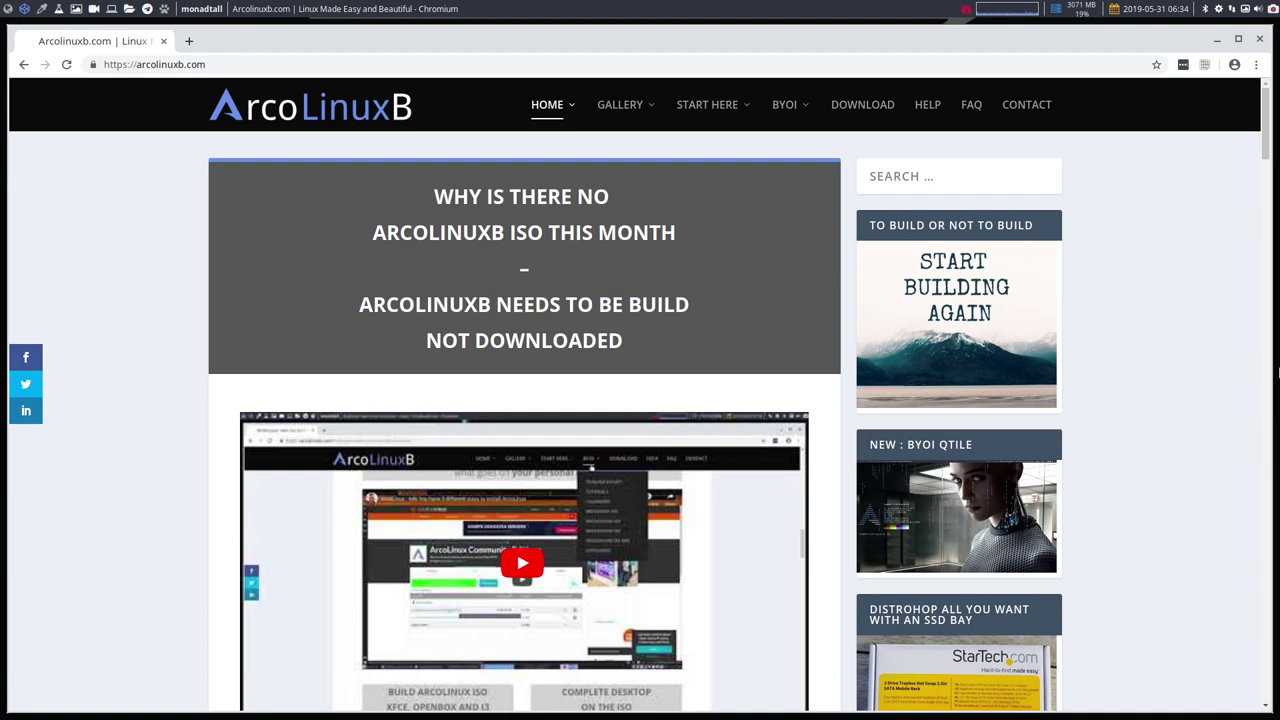
{"action": "mouse_move", "coordinate": [788, 118]}
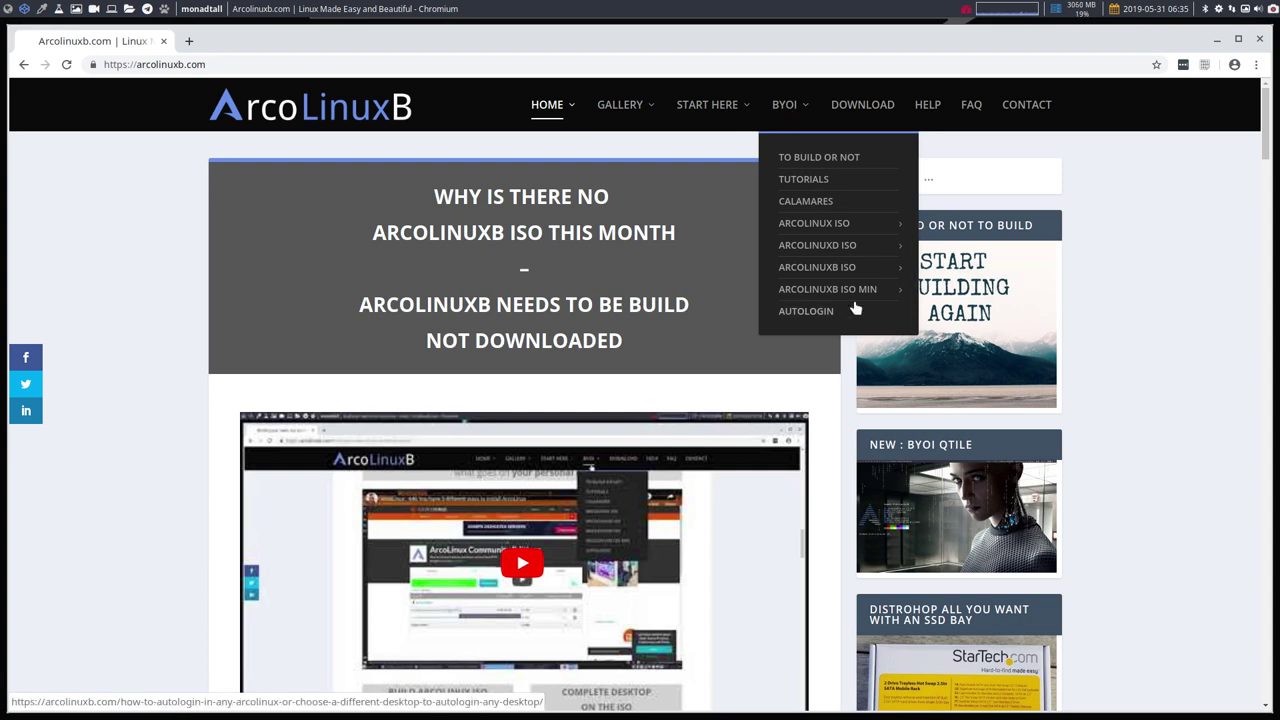
Step: Look over the BYOI ArcoLinuxB ISO menus, then scroll to the section promising around 700MB savings
{"action": "mouse_move", "coordinate": [843, 298]}
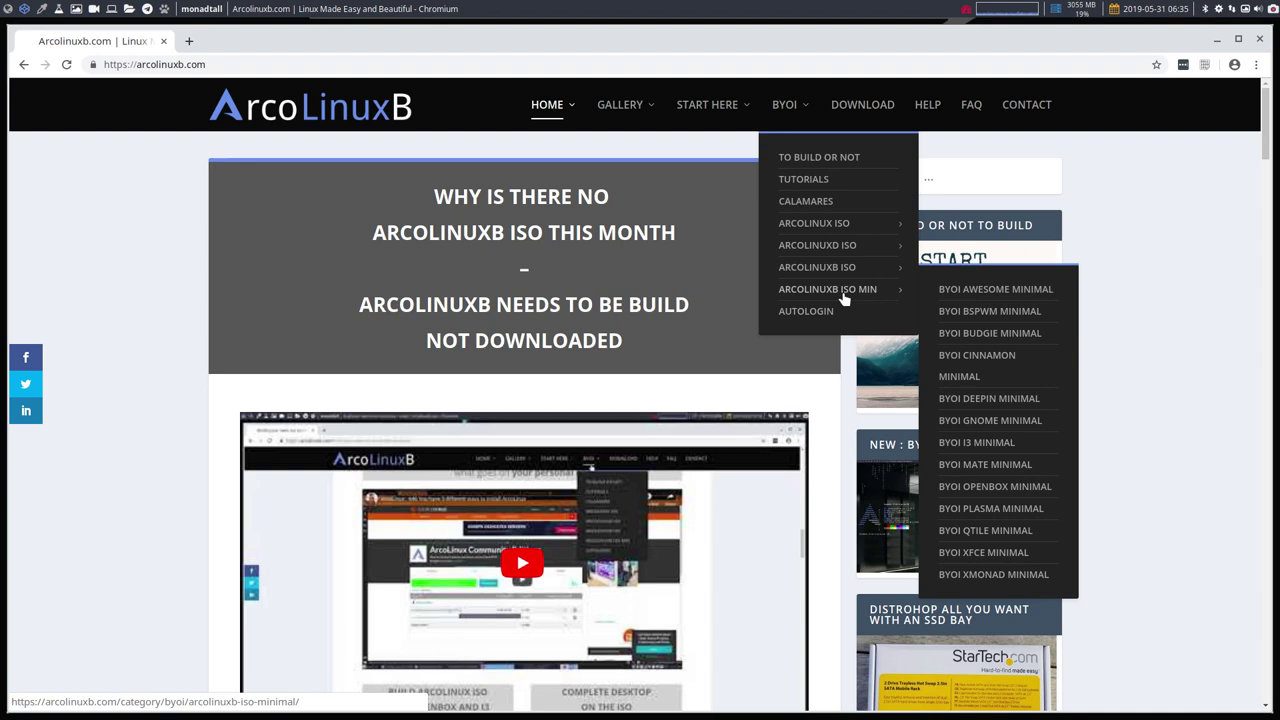
{"action": "mouse_move", "coordinate": [846, 268]}
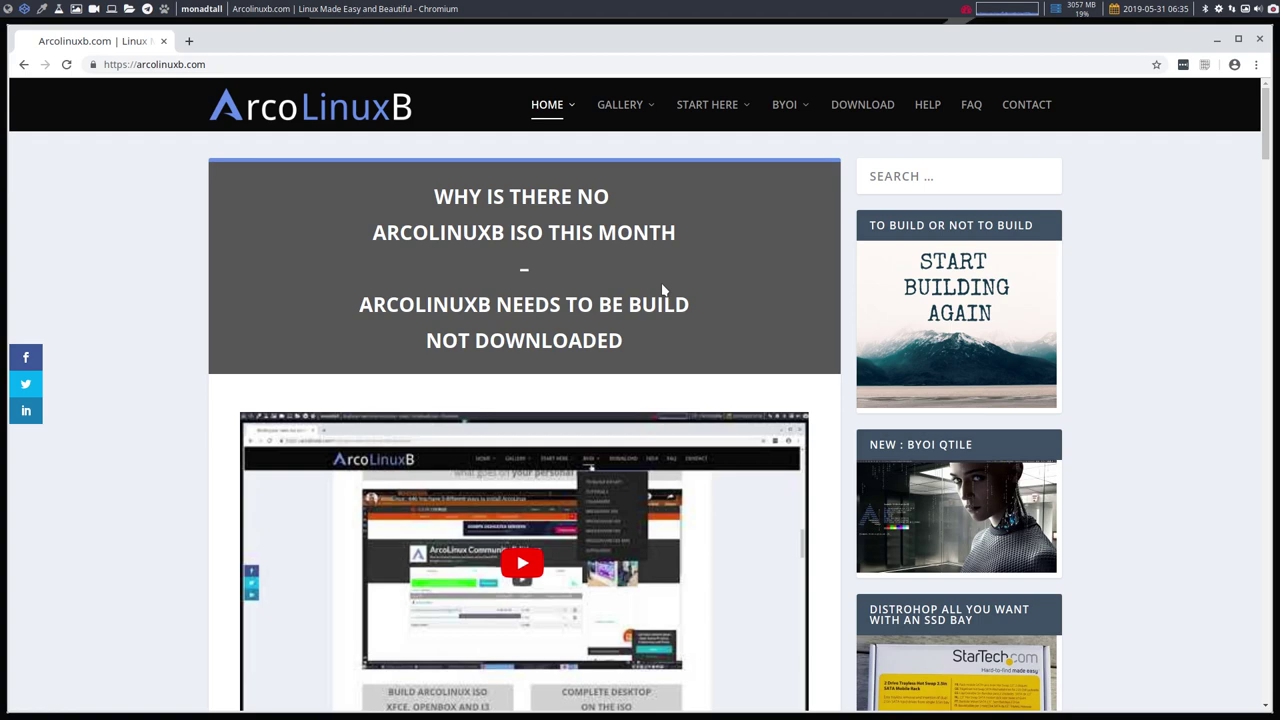
{"action": "scroll", "coordinate": [667, 304], "scroll_direction": "down", "scroll_amount": 1}
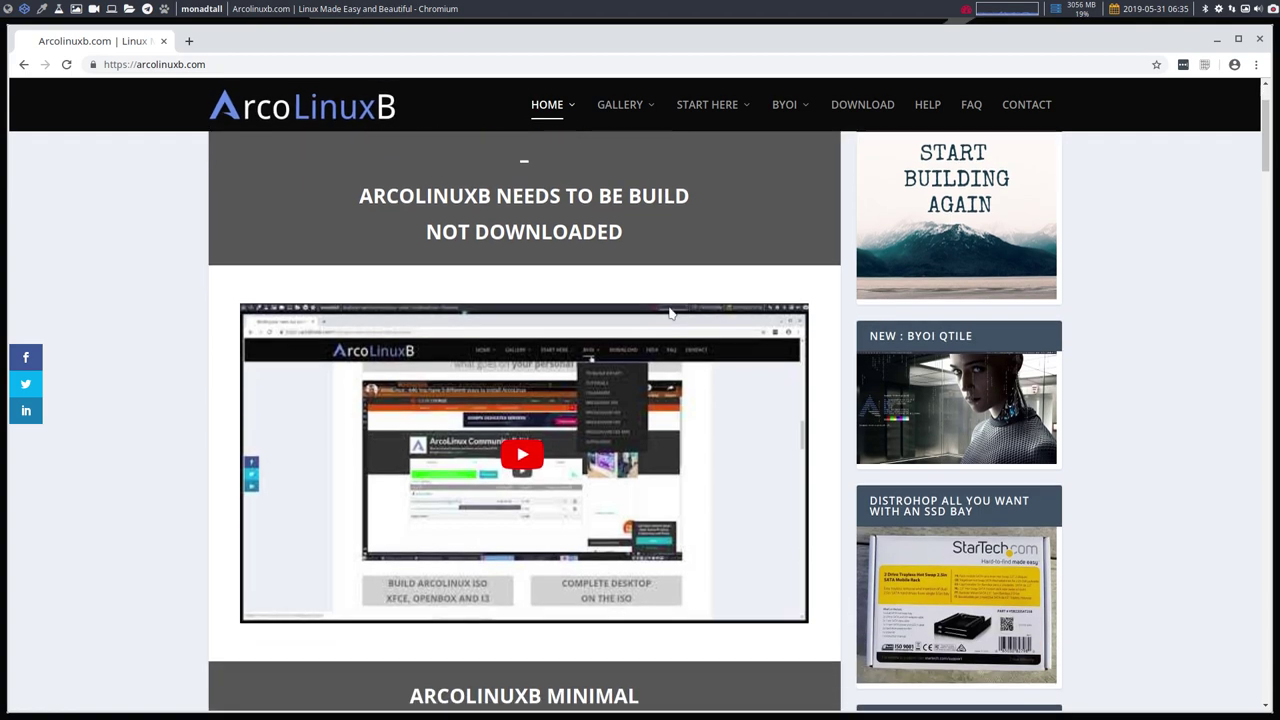
{"action": "scroll", "coordinate": [669, 312], "scroll_direction": "down", "scroll_amount": 4}
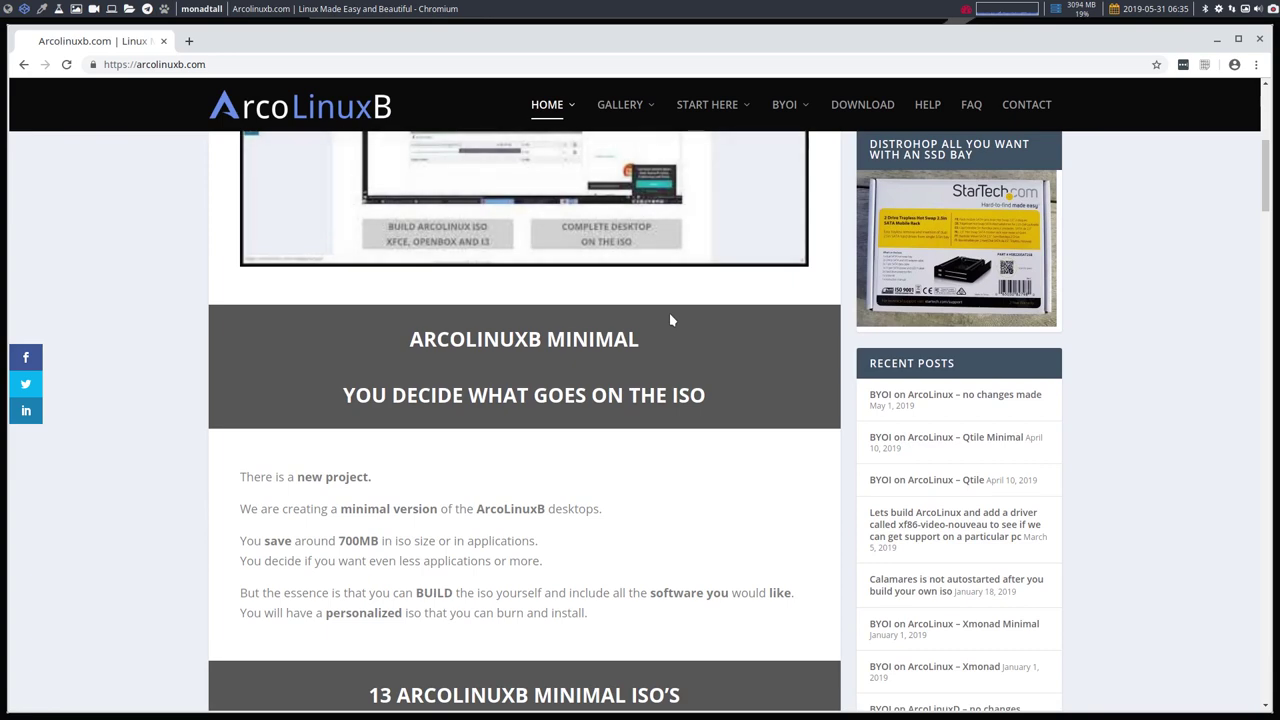
Step: Return to ARCOLINUXB and select the cloned repositories from arco-awesome through arco-xmonad-minimal
{"action": "left_click", "coordinate": [41, 9]}
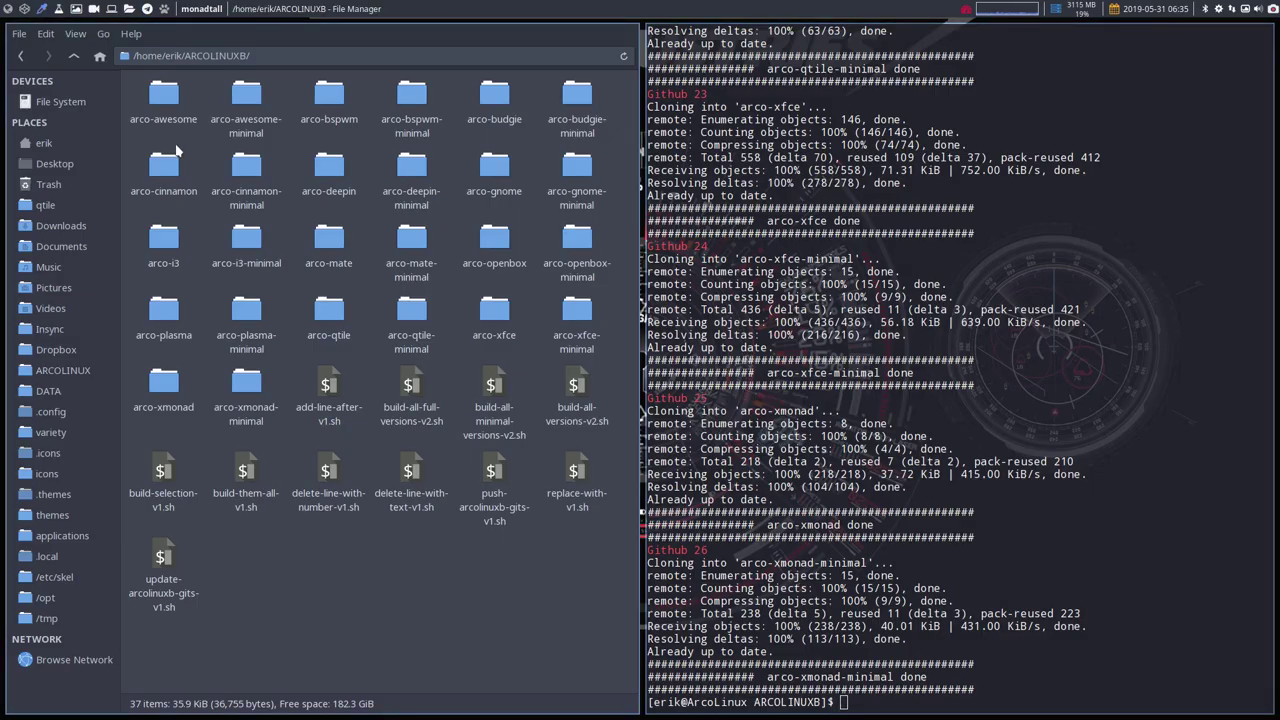
{"action": "left_click", "coordinate": [168, 94]}
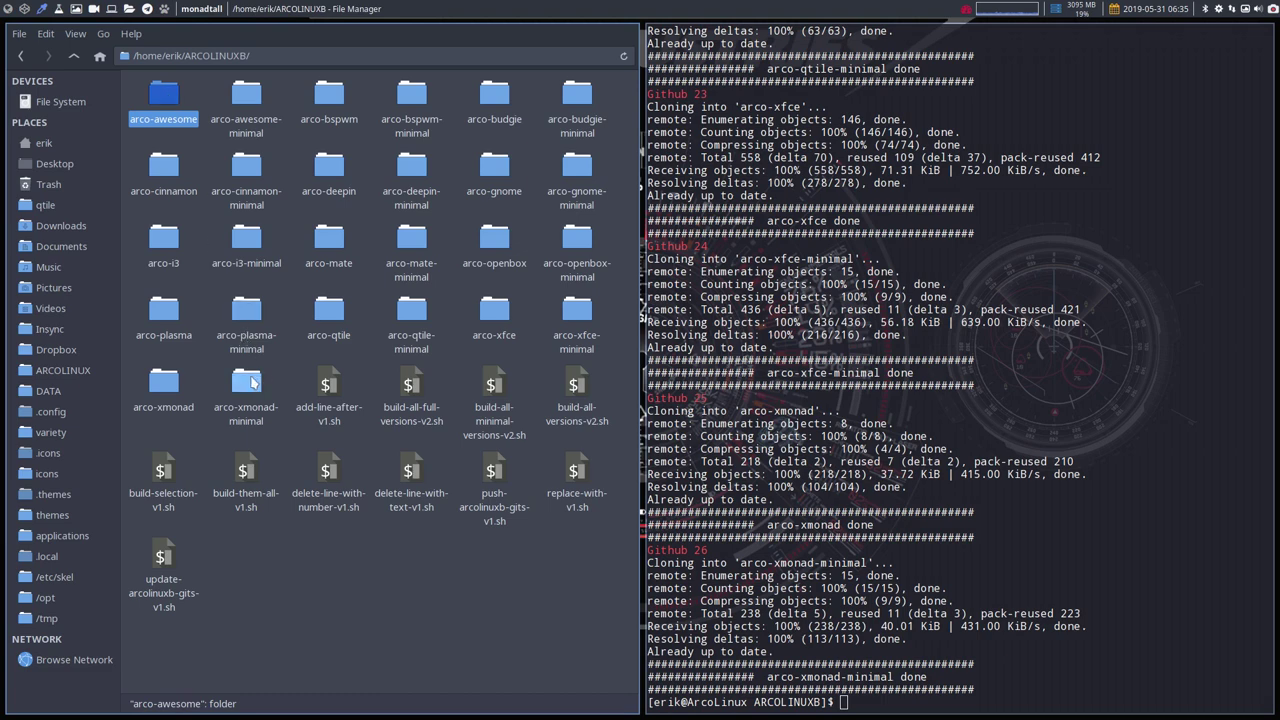
{"action": "left_click", "coordinate": [262, 382]}
{"action": "left_click", "coordinate": [166, 97], "text": "shift"}
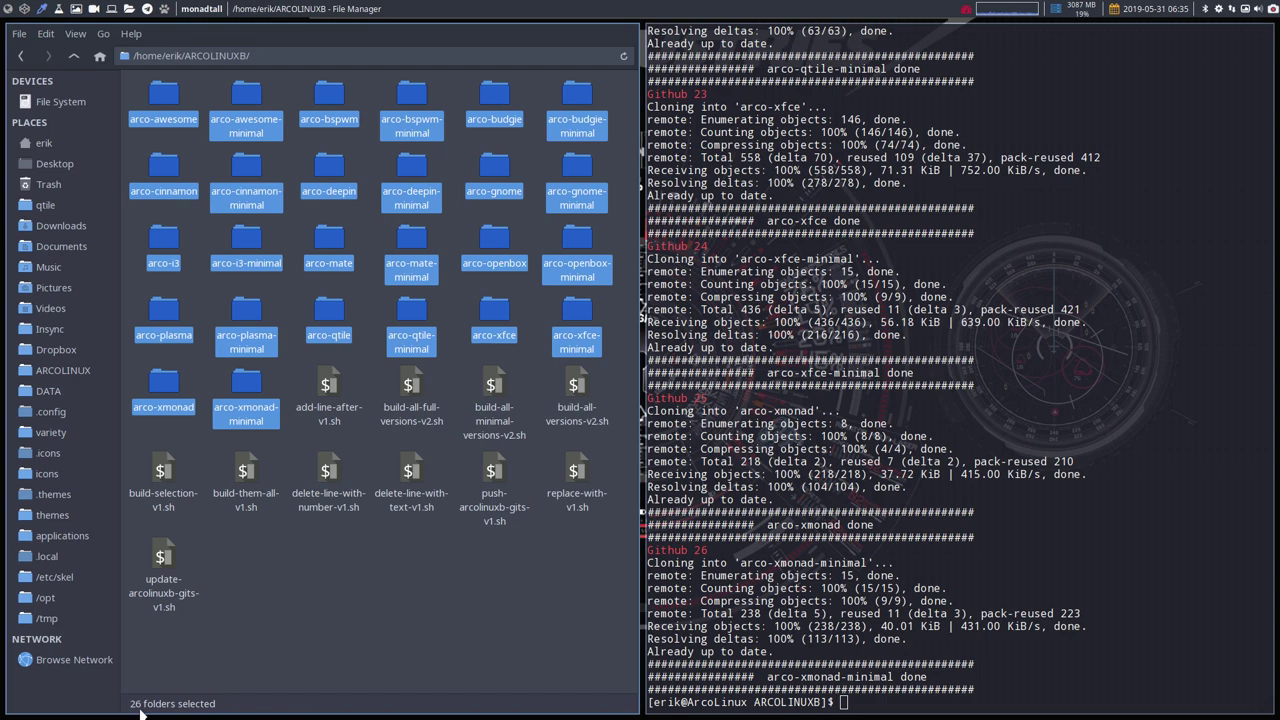
{"action": "left_click", "coordinate": [304, 628]}
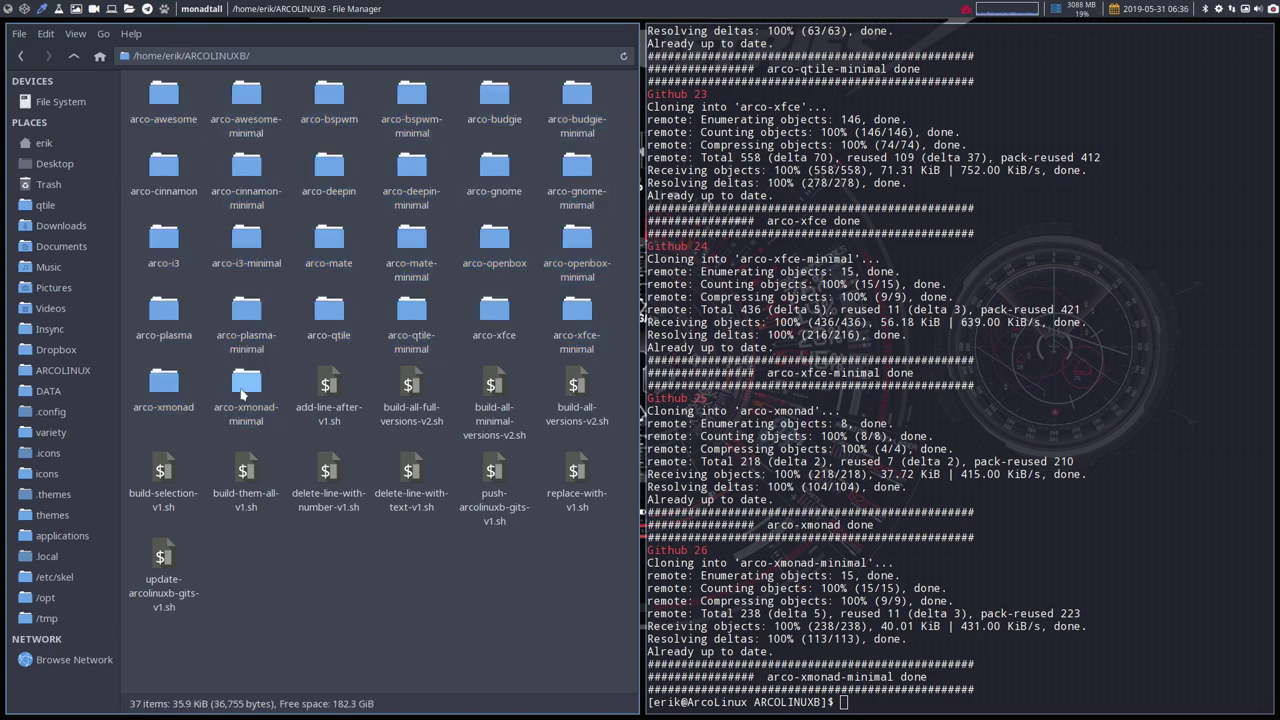
{"action": "left_click", "coordinate": [243, 390]}
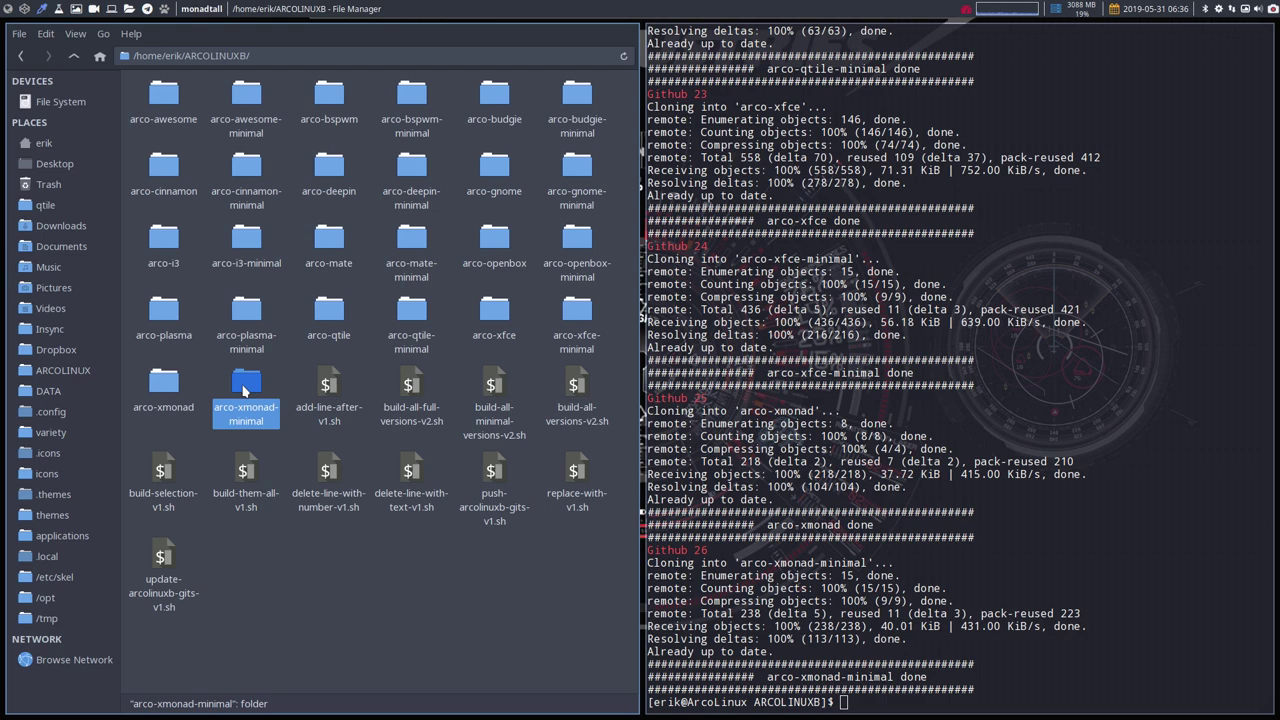
{"action": "left_click", "coordinate": [292, 383]}
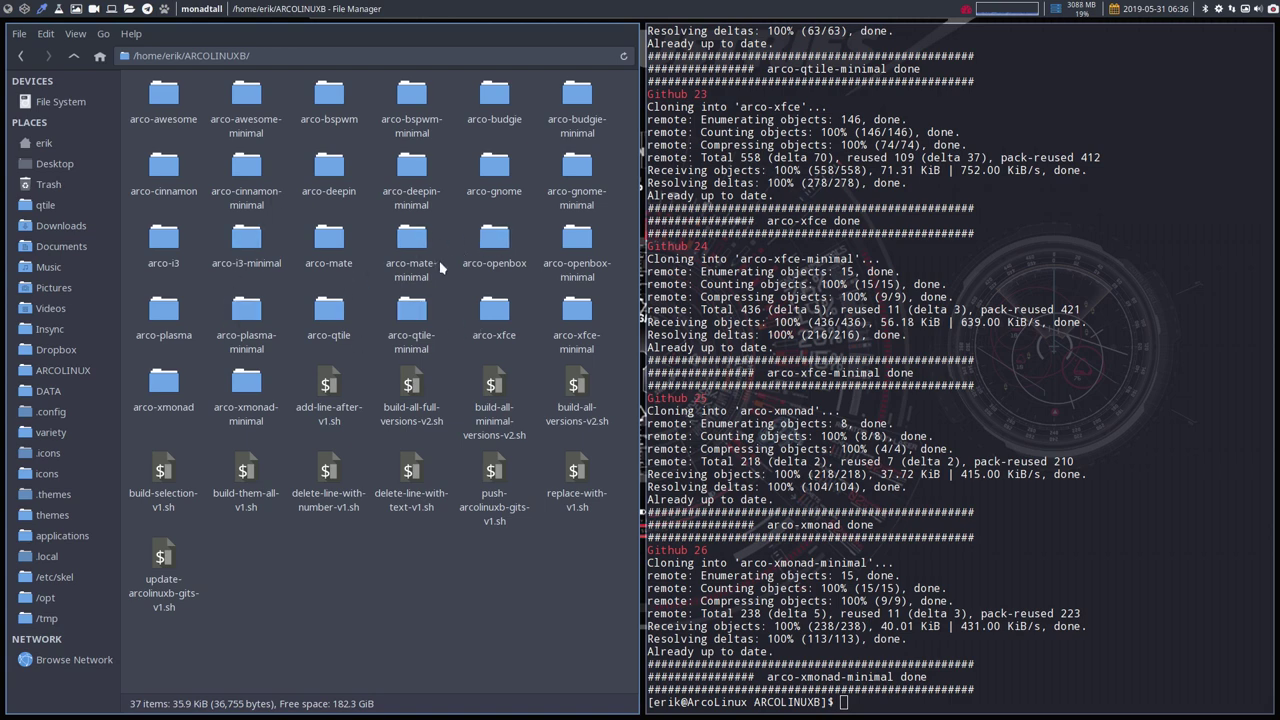
Step: Open arco-i3-minimal's archiso/packages.x86_64 in the editor
{"action": "left_click", "coordinate": [164, 238]}
{"action": "double_click", "coordinate": [246, 240]}
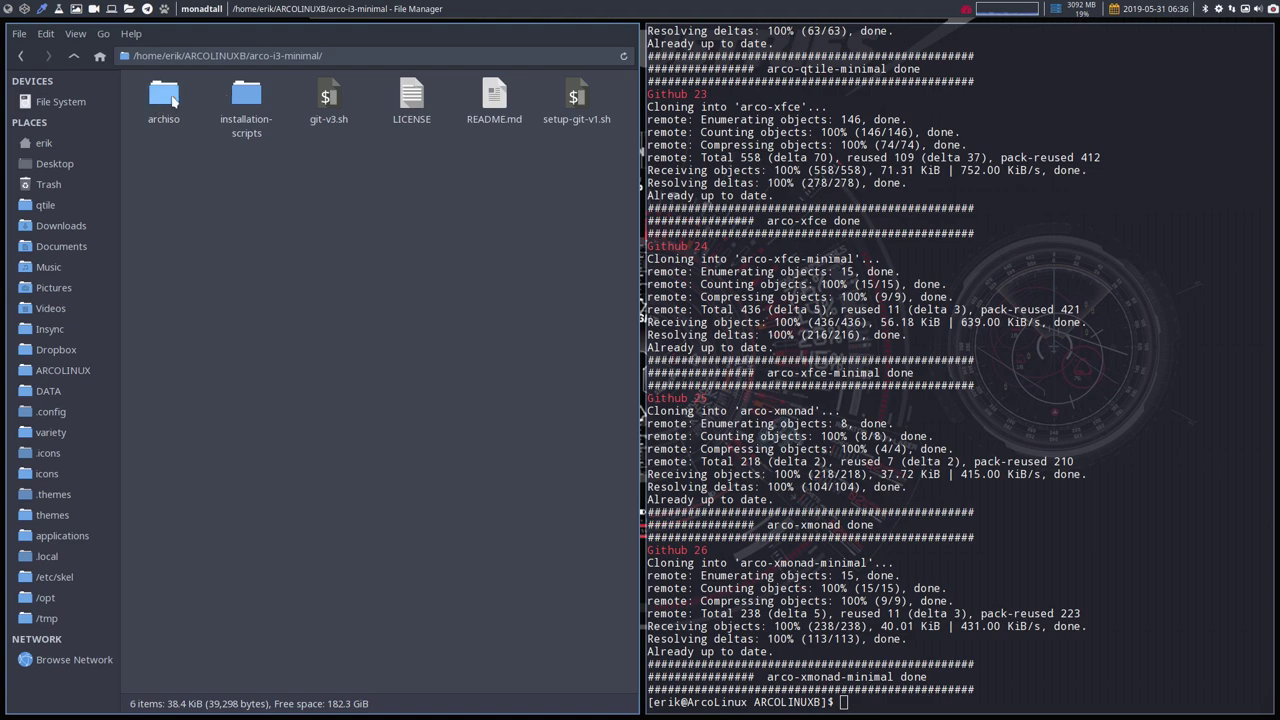
{"action": "double_click", "coordinate": [160, 100]}
{"action": "left_click", "coordinate": [165, 97]}
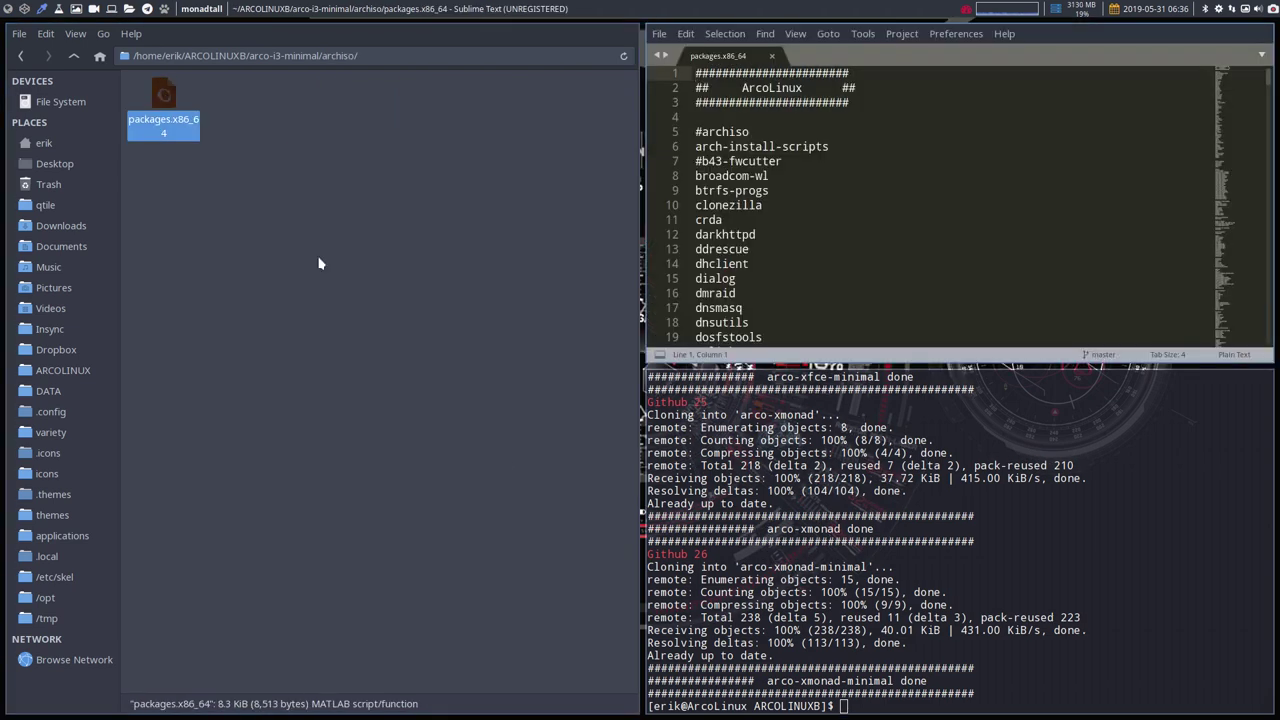
{"action": "key", "text": "super+q"}
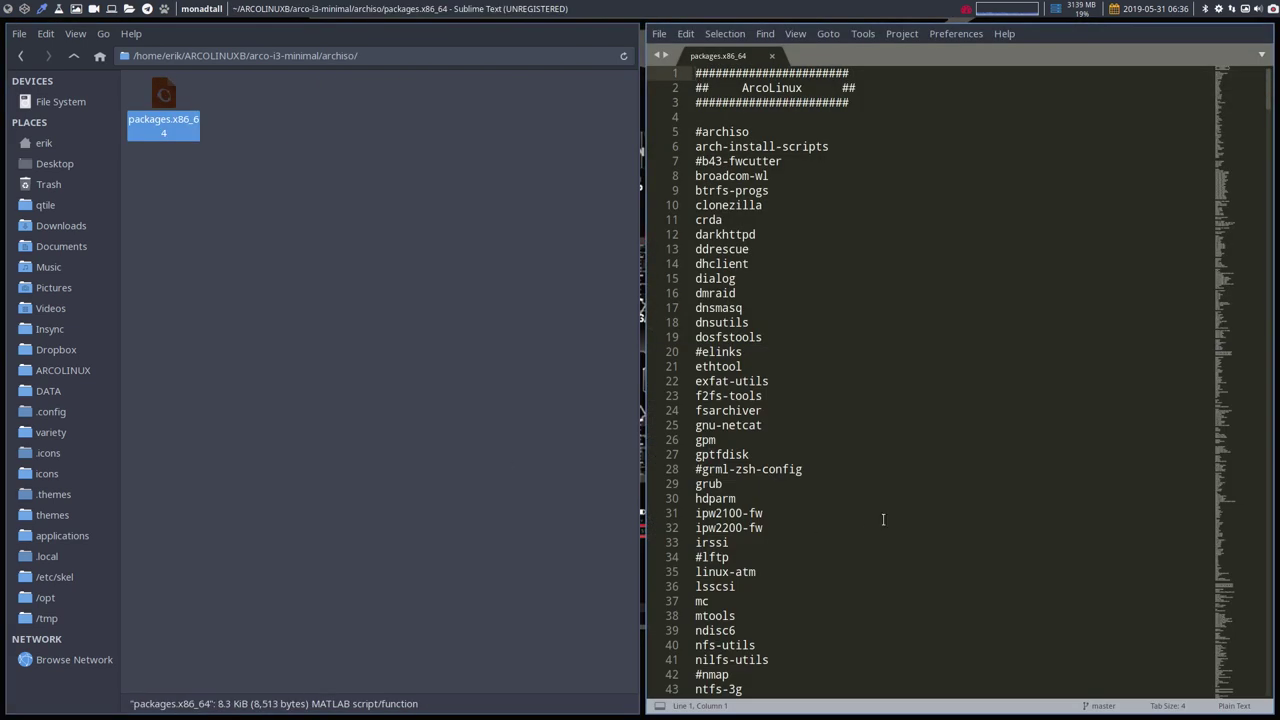
Step: Scroll through the package list, briefly uncommenting atom on line 220, then undo it
{"action": "scroll", "coordinate": [883, 519], "scroll_direction": "down", "scroll_amount": 9}
{"action": "scroll", "coordinate": [883, 519], "scroll_direction": "up", "scroll_amount": 9}
{"action": "scroll", "coordinate": [883, 519], "scroll_direction": "down", "scroll_amount": 1}
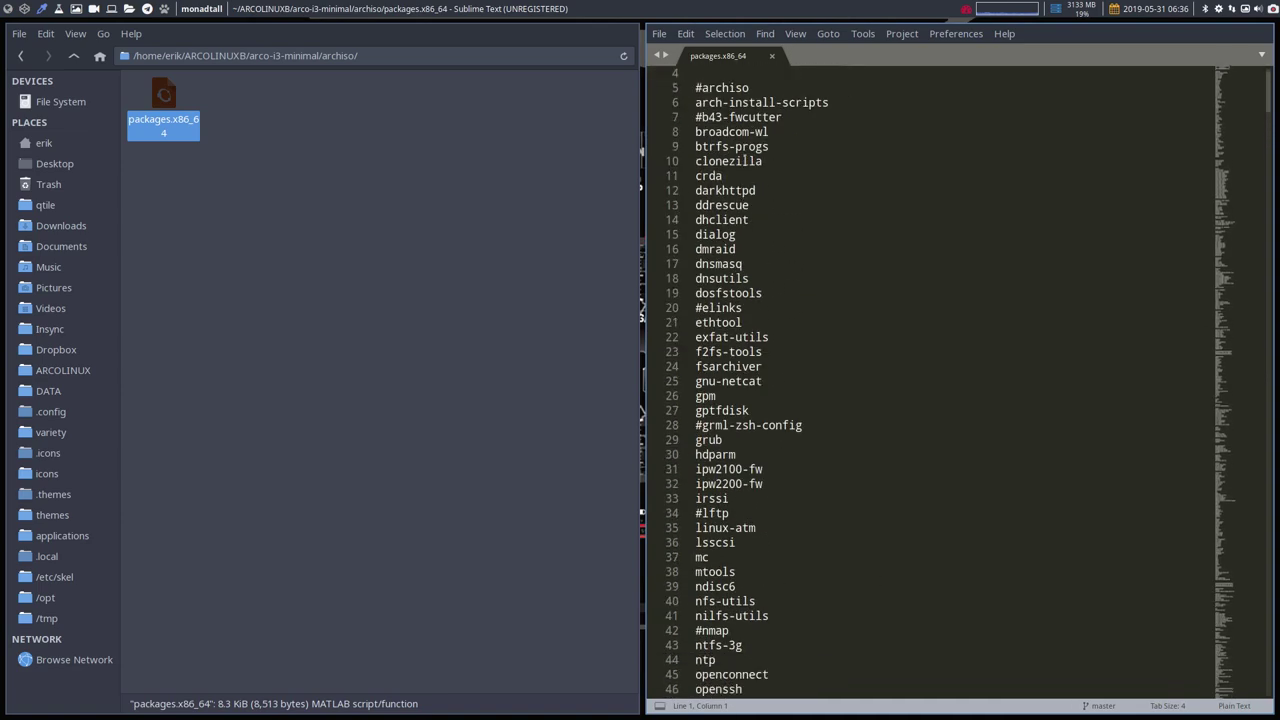
{"action": "scroll", "coordinate": [755, 131], "scroll_direction": "up", "scroll_amount": 1}
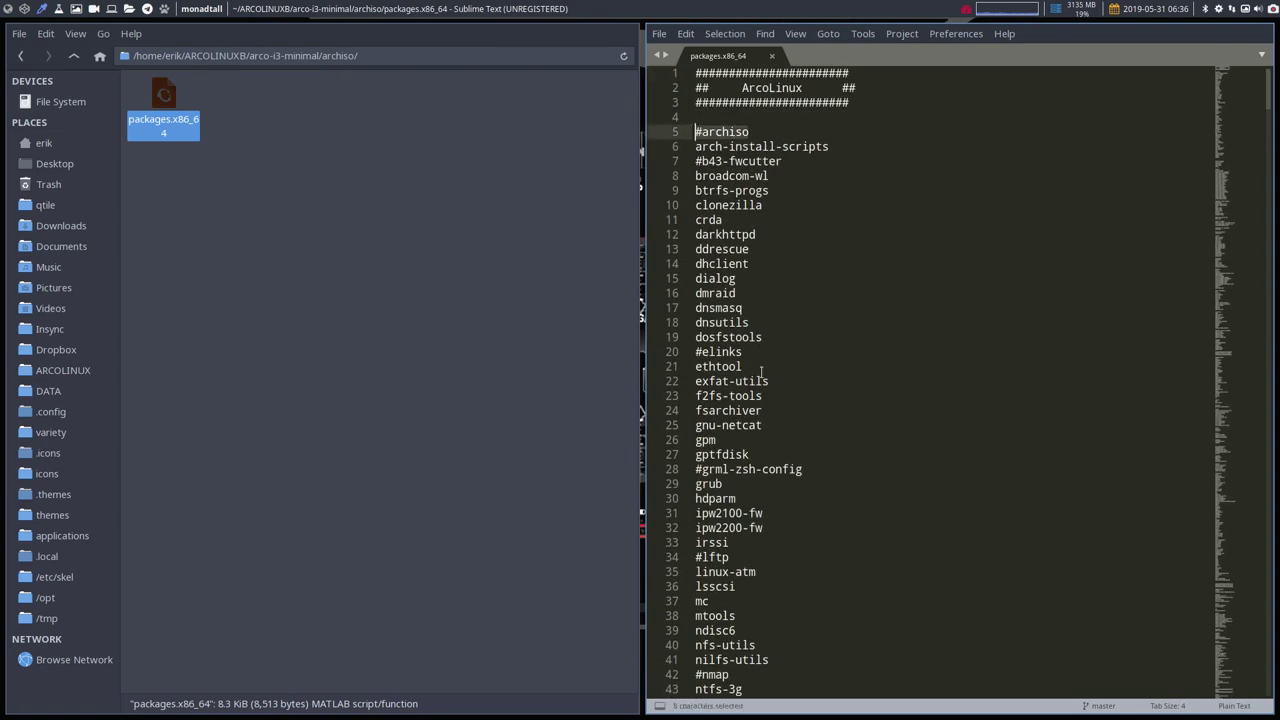
{"action": "scroll", "coordinate": [761, 371], "scroll_direction": "down", "scroll_amount": 20}
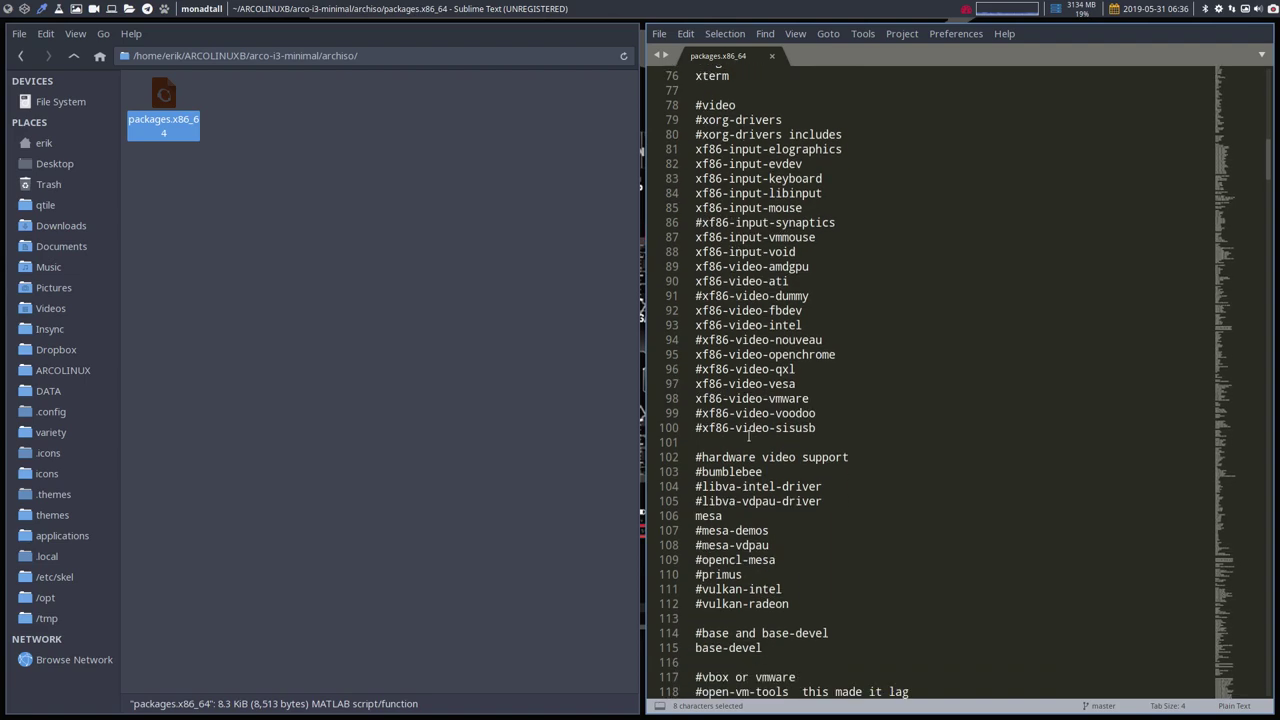
{"action": "scroll", "coordinate": [748, 435], "scroll_direction": "down", "scroll_amount": 6}
{"action": "scroll", "coordinate": [748, 437], "scroll_direction": "up", "scroll_amount": 3}
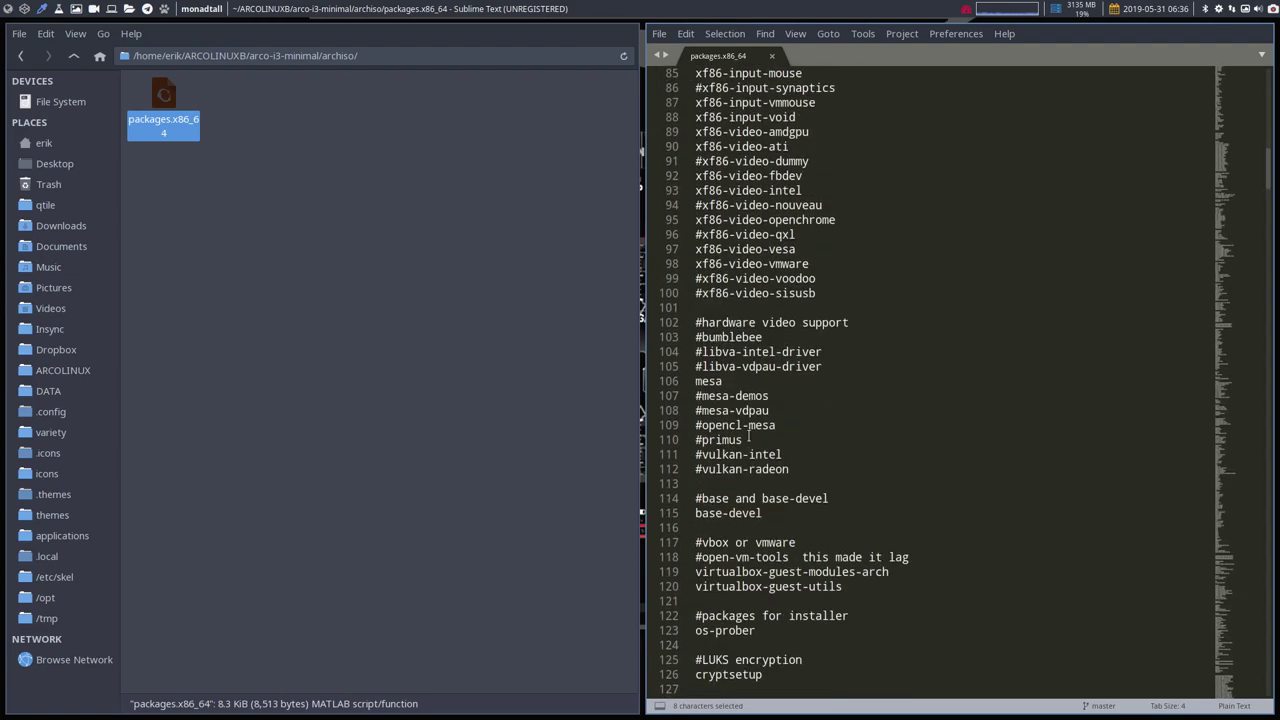
{"action": "scroll", "coordinate": [748, 437], "scroll_direction": "up", "scroll_amount": 5}
{"action": "scroll", "coordinate": [748, 437], "scroll_direction": "down", "scroll_amount": 12}
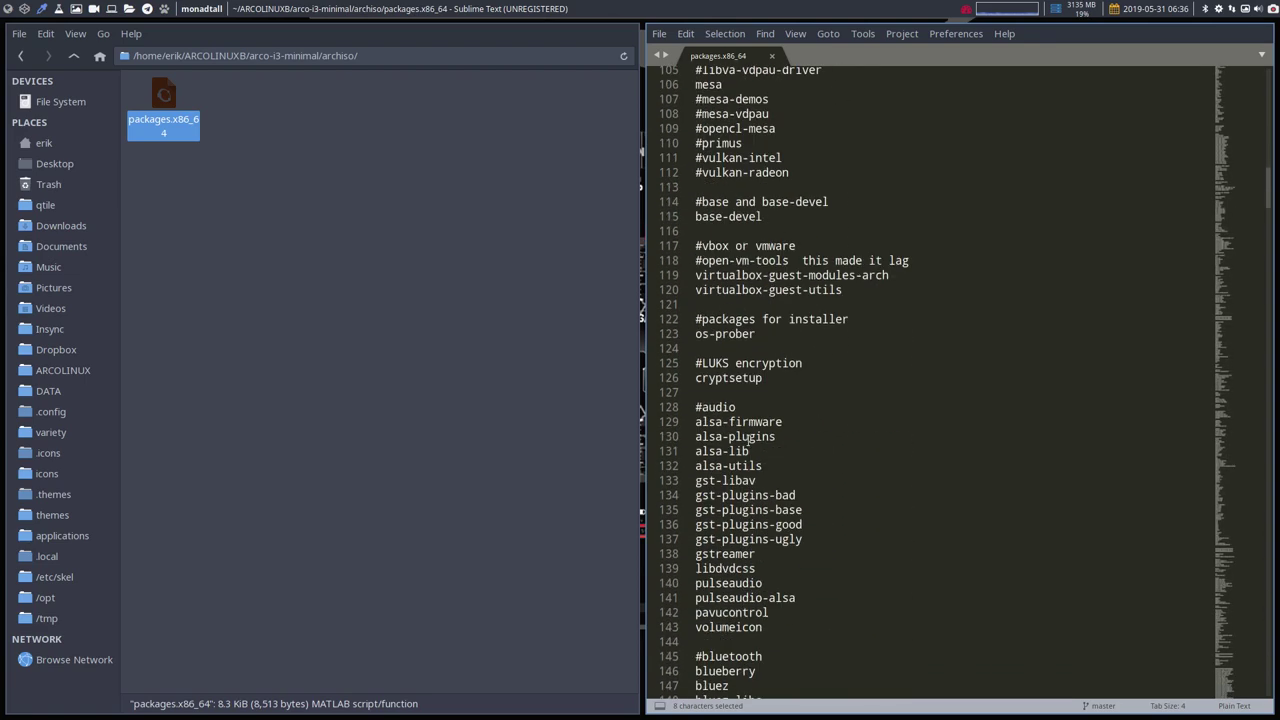
{"action": "scroll", "coordinate": [748, 440], "scroll_direction": "down", "scroll_amount": 20}
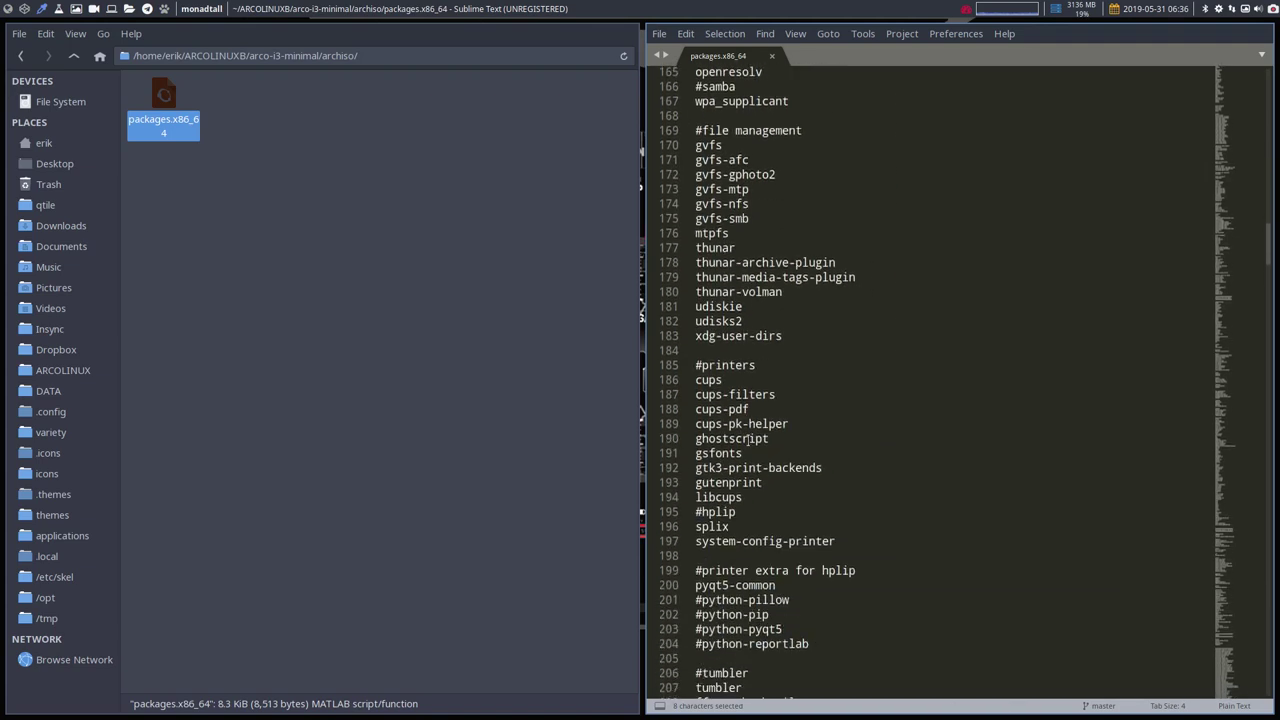
{"action": "scroll", "coordinate": [748, 440], "scroll_direction": "down", "scroll_amount": 10}
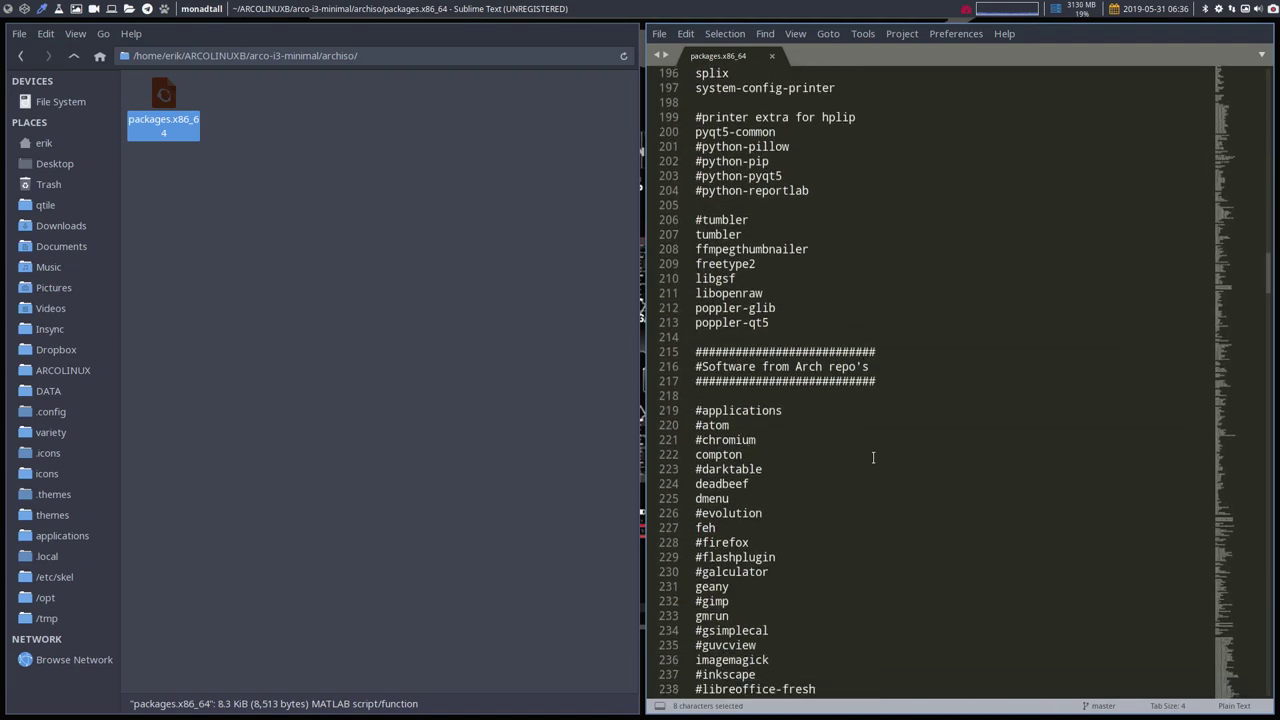
{"action": "scroll", "coordinate": [873, 457], "scroll_direction": "down", "scroll_amount": 6}
{"action": "scroll", "coordinate": [688, 254], "scroll_direction": "up", "scroll_amount": 3}
{"action": "left_click", "coordinate": [698, 292]}
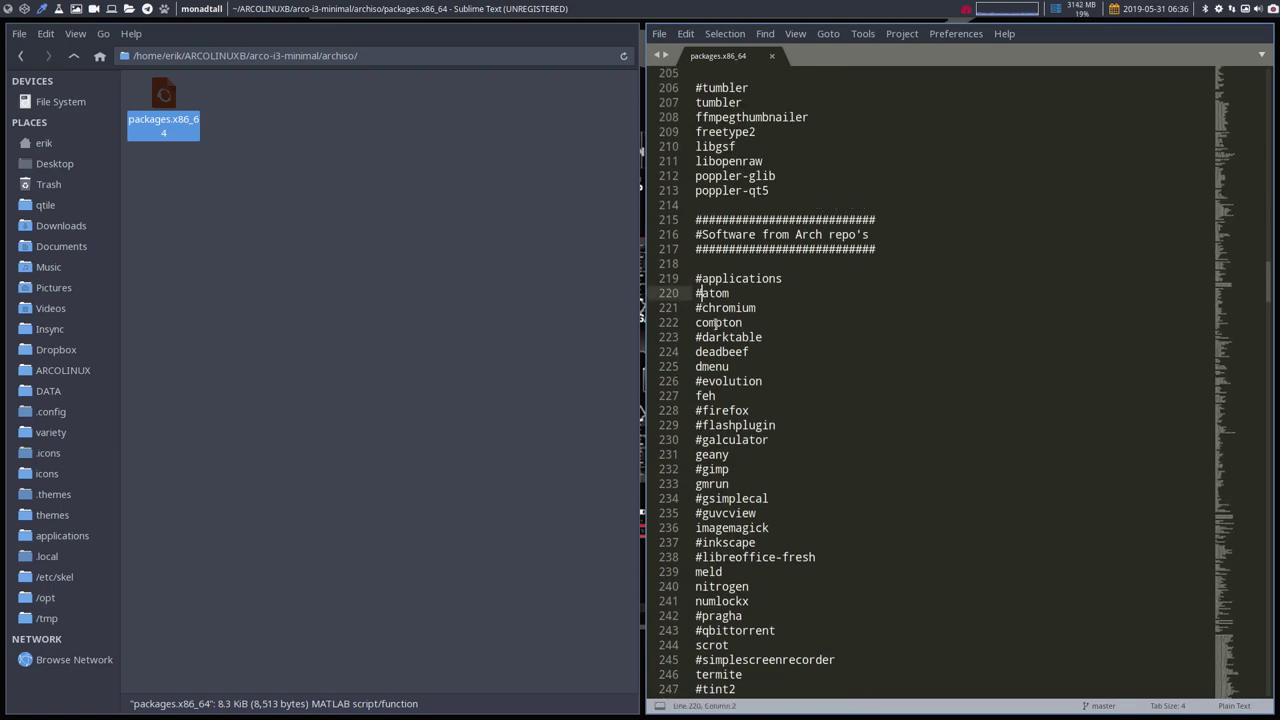
{"action": "key", "text": "BackSpace"}
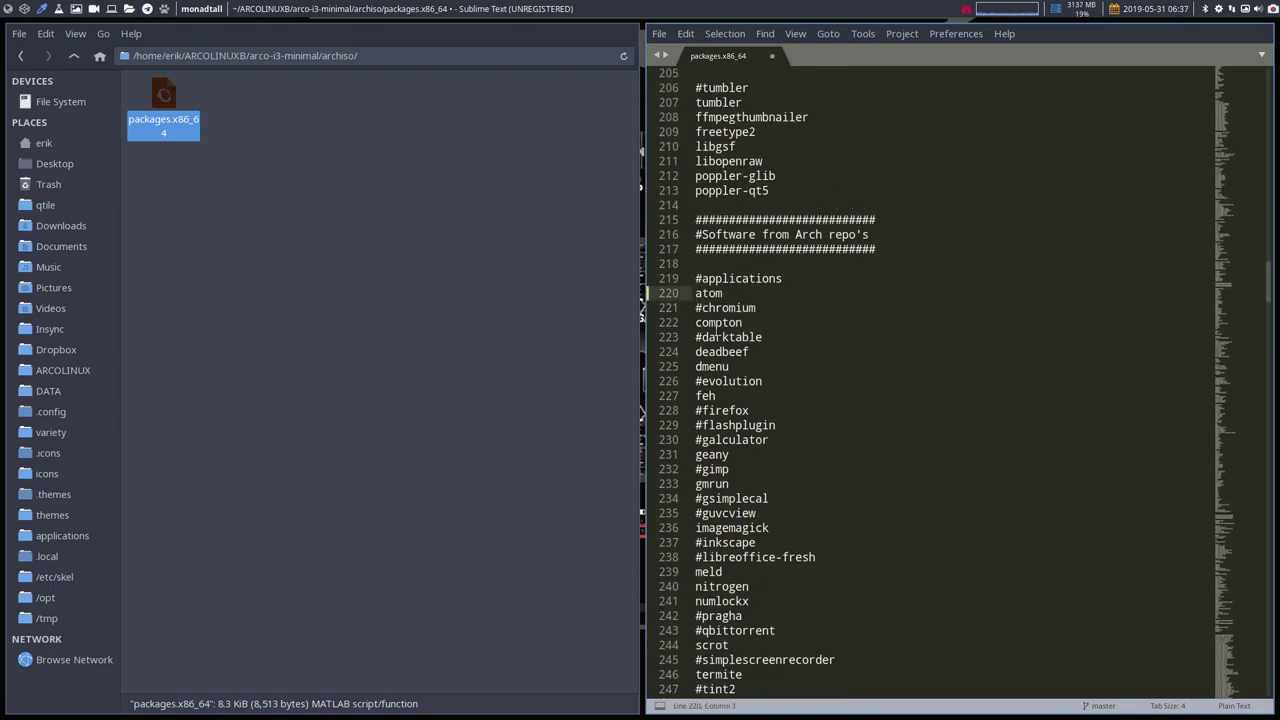
{"action": "key", "text": "ctrl+z"}
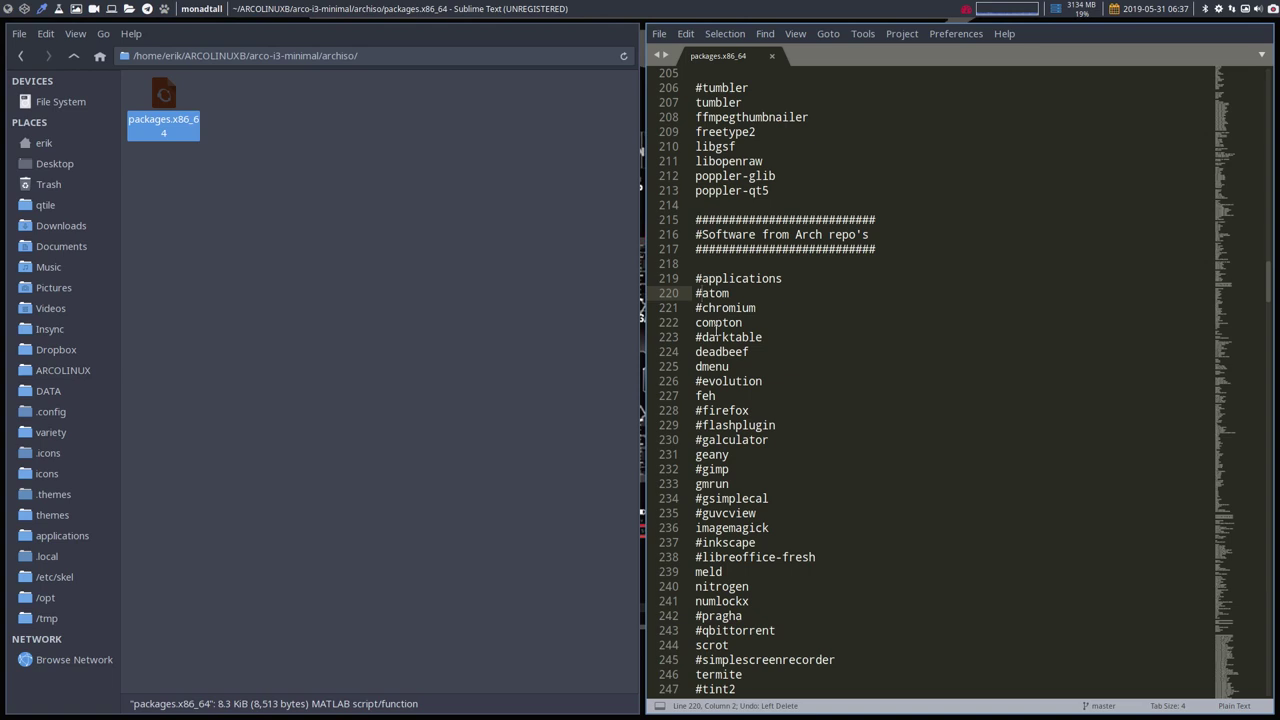
Step: Scroll down to the commented #Games block on lines 468–476
{"action": "scroll", "coordinate": [717, 381], "scroll_direction": "down", "scroll_amount": 3}
{"action": "scroll", "coordinate": [717, 381], "scroll_direction": "down", "scroll_amount": 10}
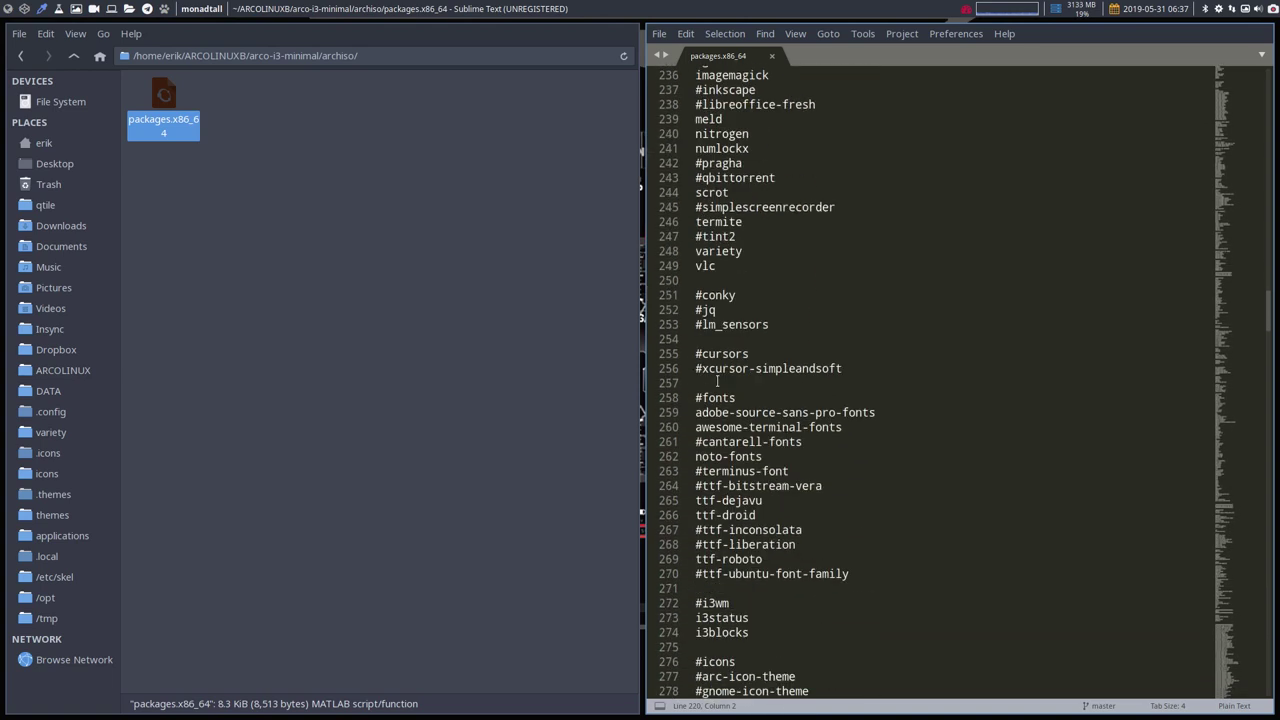
{"action": "scroll", "coordinate": [717, 381], "scroll_direction": "down", "scroll_amount": 20}
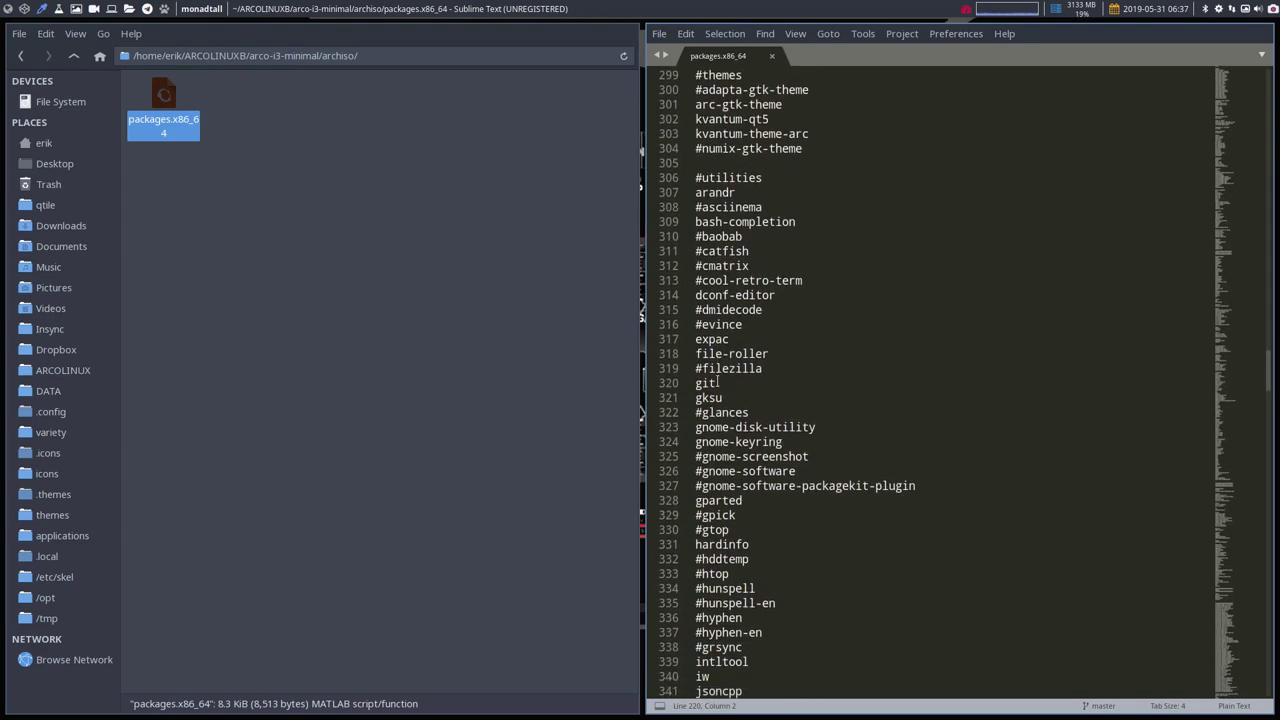
{"action": "scroll", "coordinate": [717, 381], "scroll_direction": "down", "scroll_amount": 14}
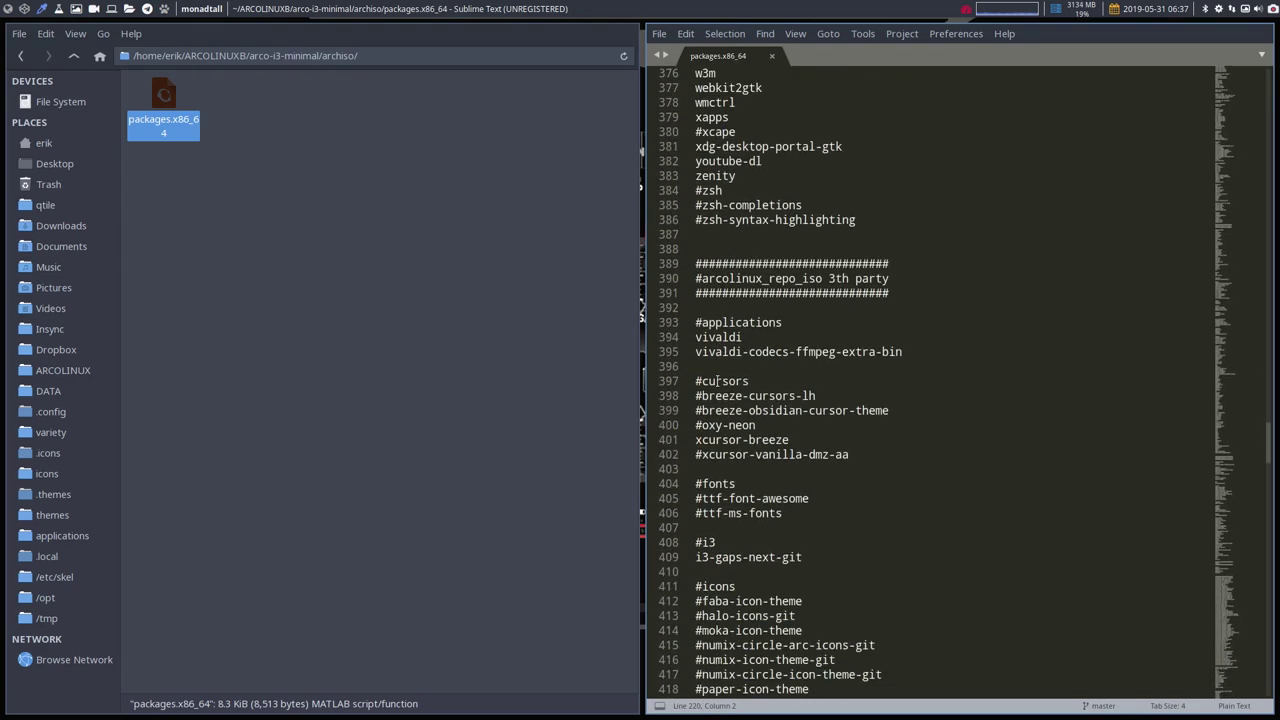
{"action": "scroll", "coordinate": [717, 381], "scroll_direction": "down", "scroll_amount": 7}
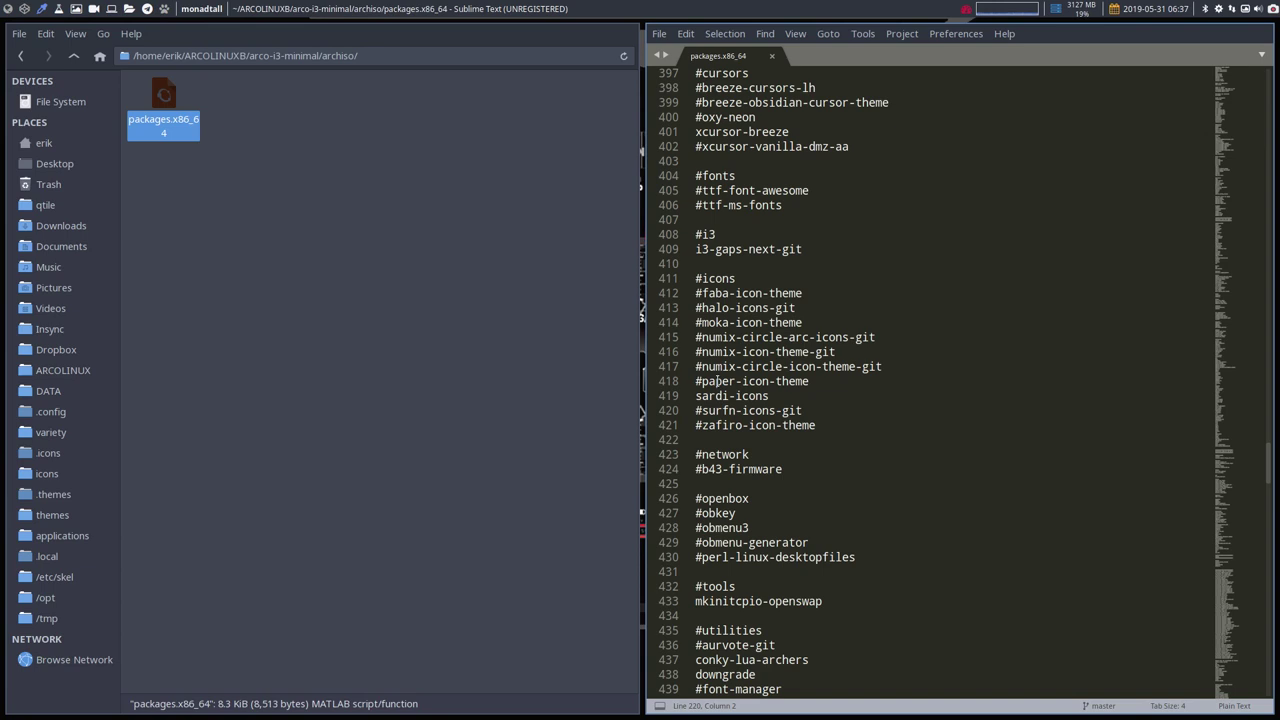
{"action": "scroll", "coordinate": [717, 381], "scroll_direction": "down", "scroll_amount": 11}
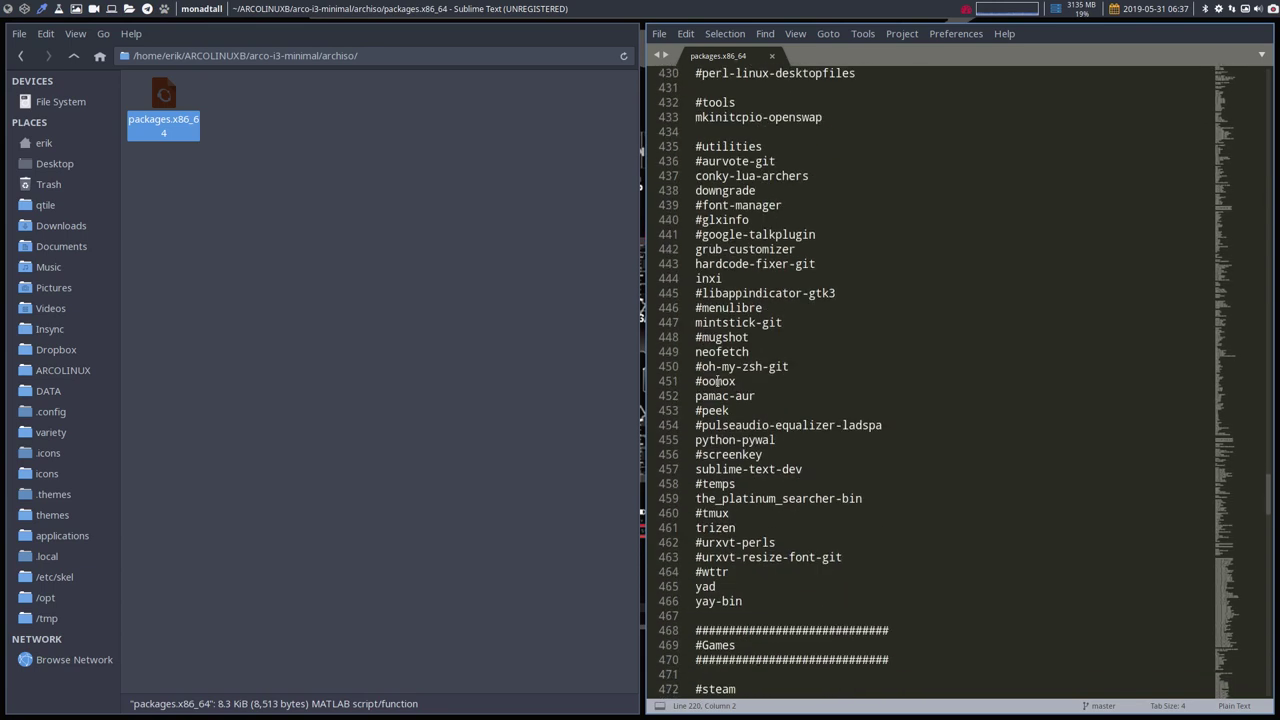
{"action": "scroll", "coordinate": [717, 381], "scroll_direction": "down", "scroll_amount": 9}
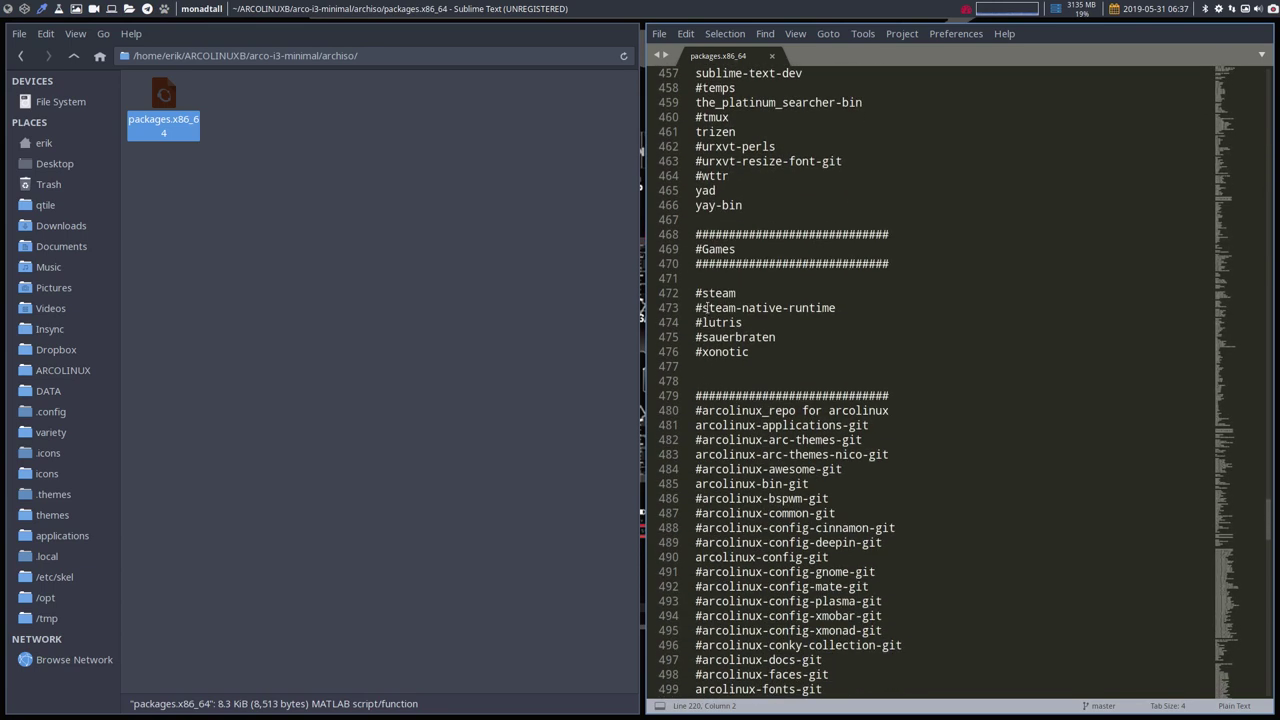
Step: Remove the # from steam, steam-native-runtime, lutris, sauerbraten and xonotic (lines 472–476), then save
{"action": "left_click", "coordinate": [703, 293]}
{"action": "key", "text": "BackSpace"}
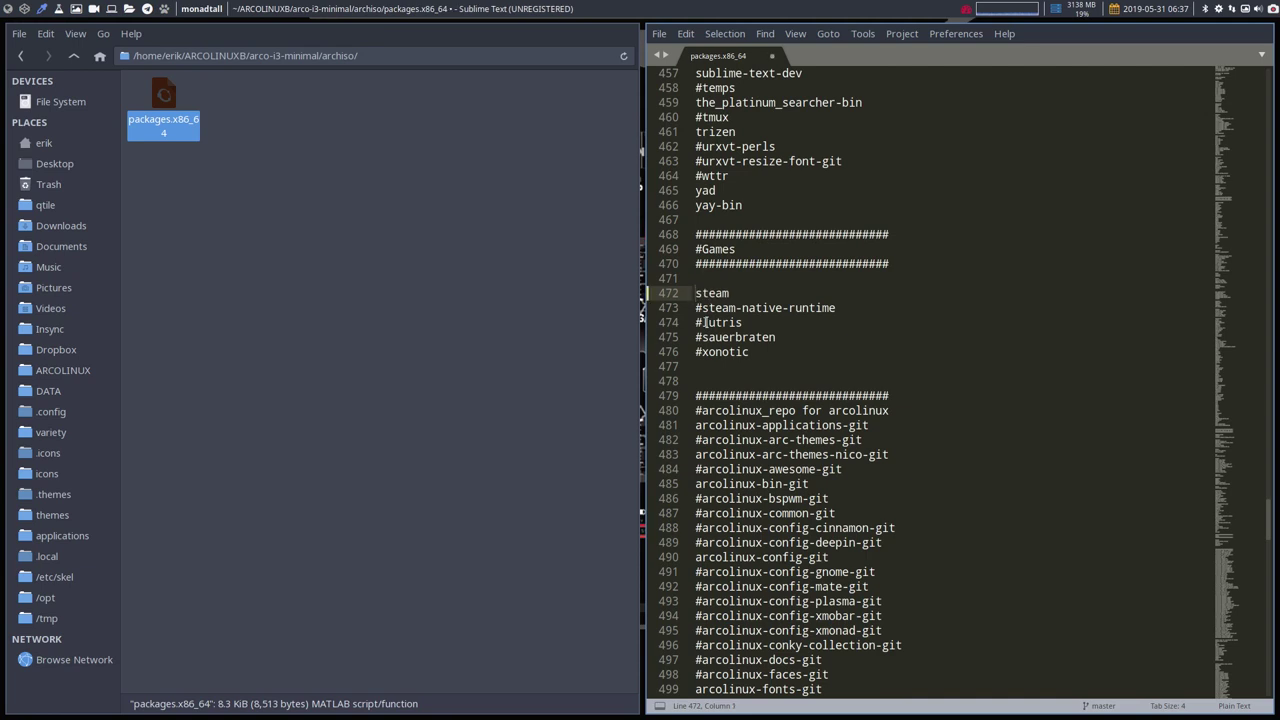
{"action": "key", "text": "Down"}
{"action": "key", "text": "Delete"}
{"action": "key", "text": "Down"}
{"action": "key", "text": "Delete"}
{"action": "key", "text": "Down"}
{"action": "key", "text": "Delete"}
{"action": "key", "text": "Down"}
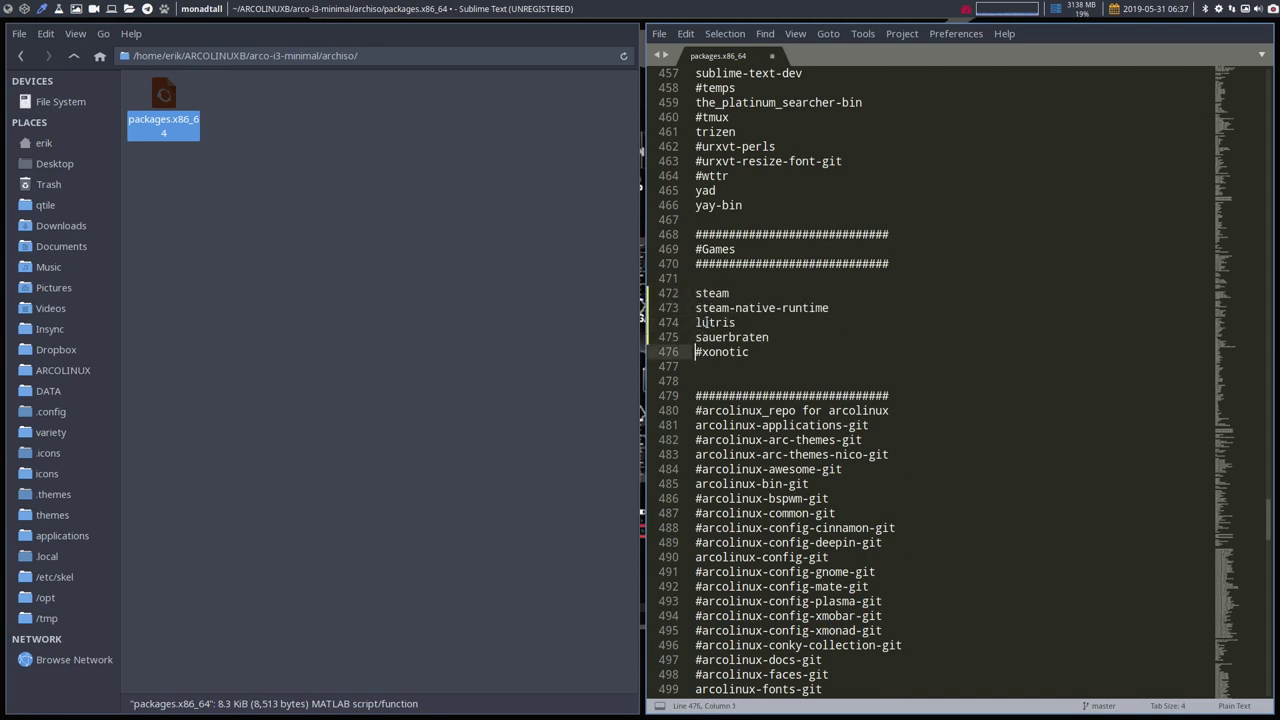
{"action": "key", "text": "Delete"}
{"action": "key", "text": "ctrl+s"}
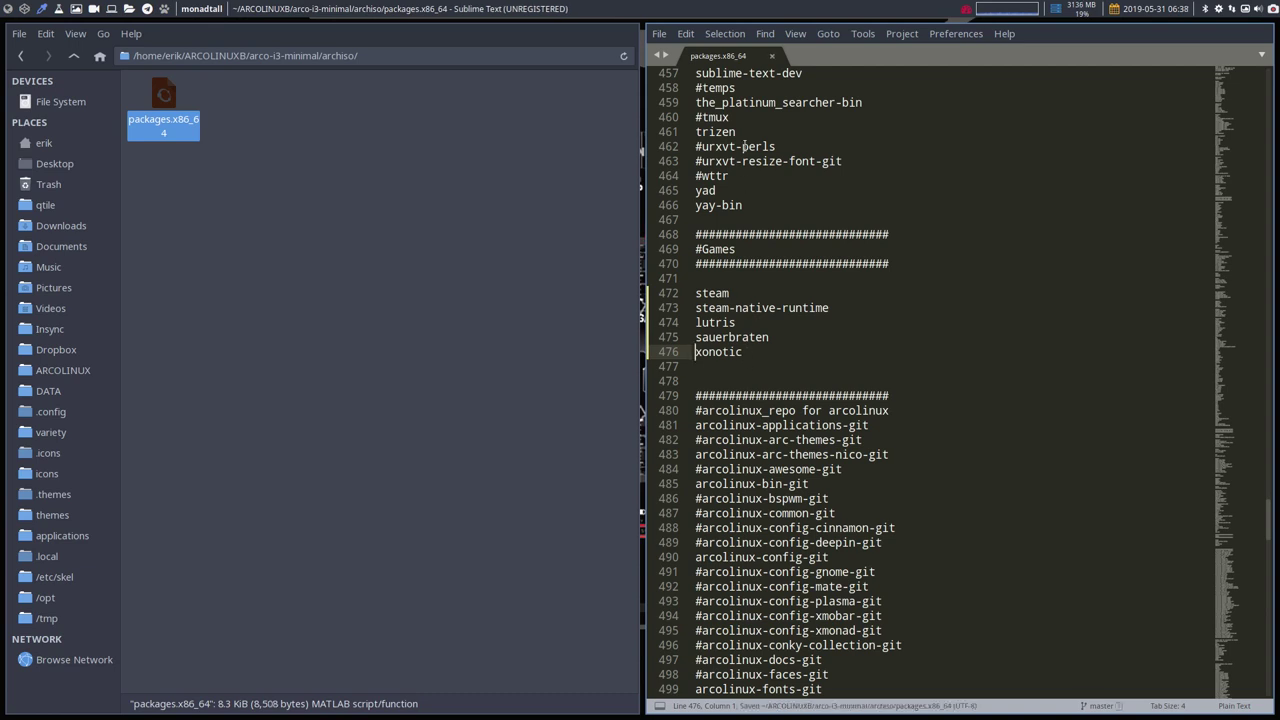
Step: Open a terminal in arco-i3-minimal's installation-scripts folder
{"action": "left_click", "coordinate": [73, 56]}
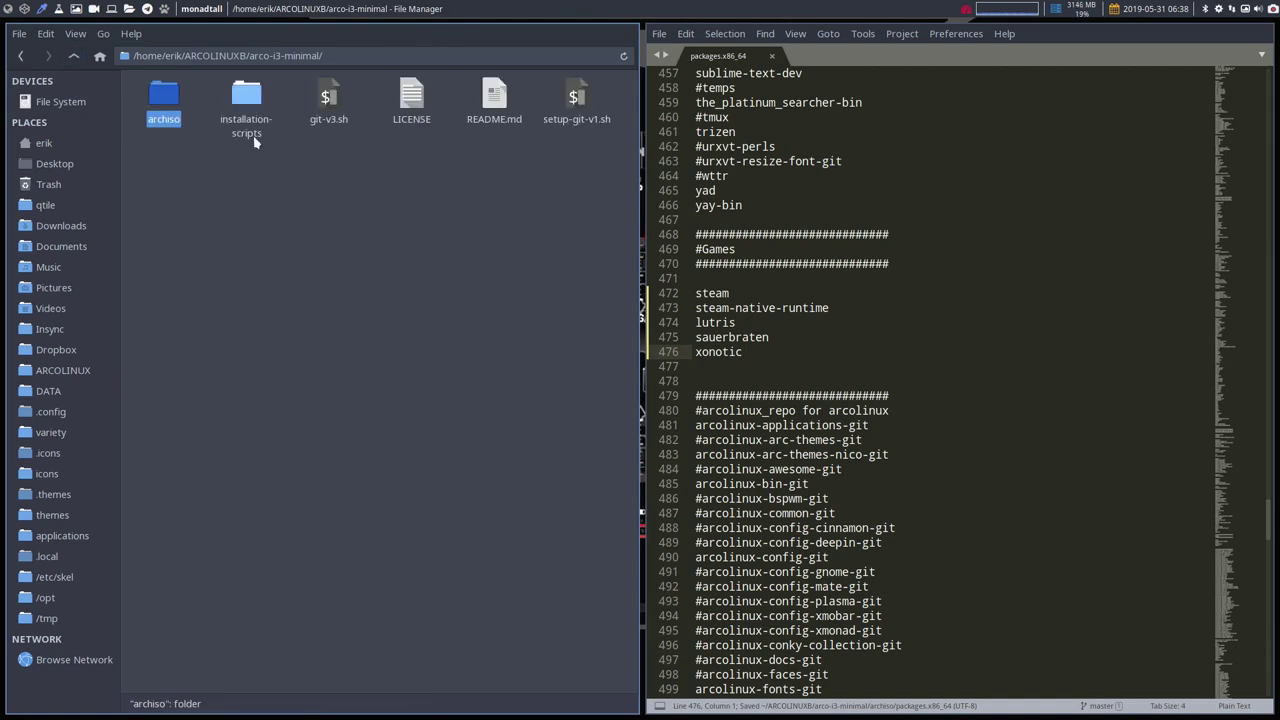
{"action": "double_click", "coordinate": [253, 140]}
{"action": "right_click", "coordinate": [335, 205]}
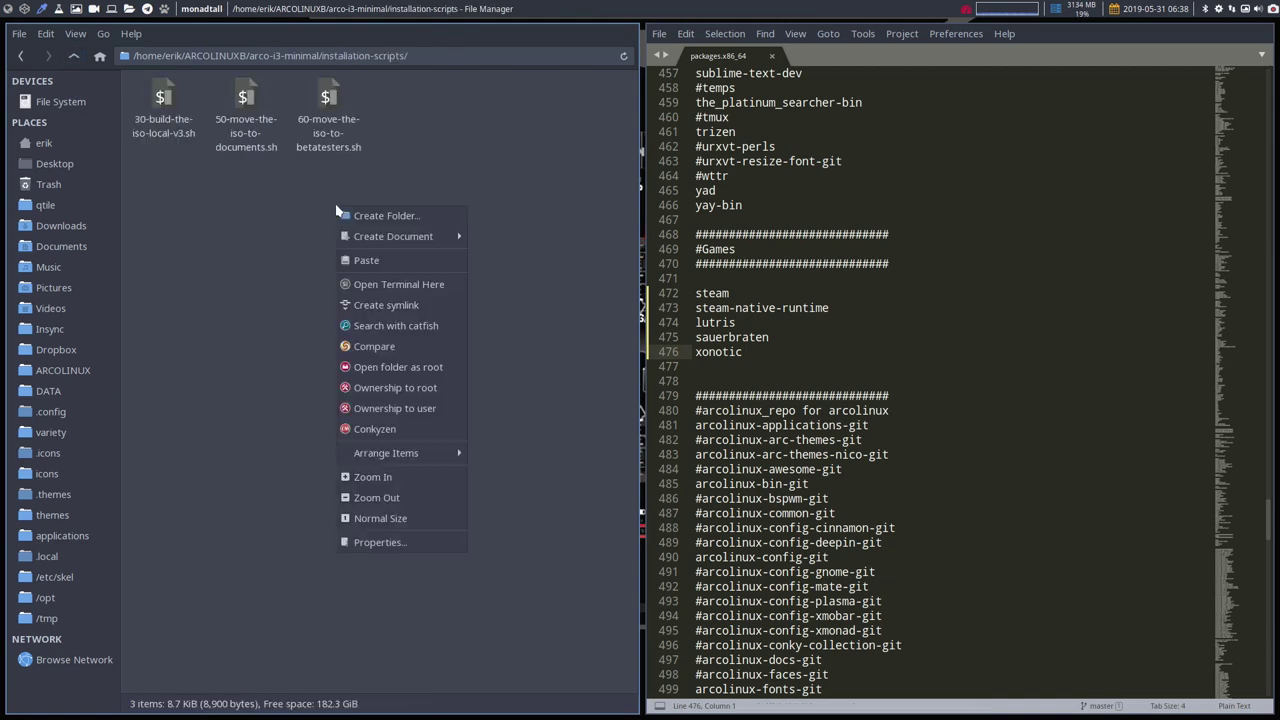
{"action": "left_click", "coordinate": [408, 284]}
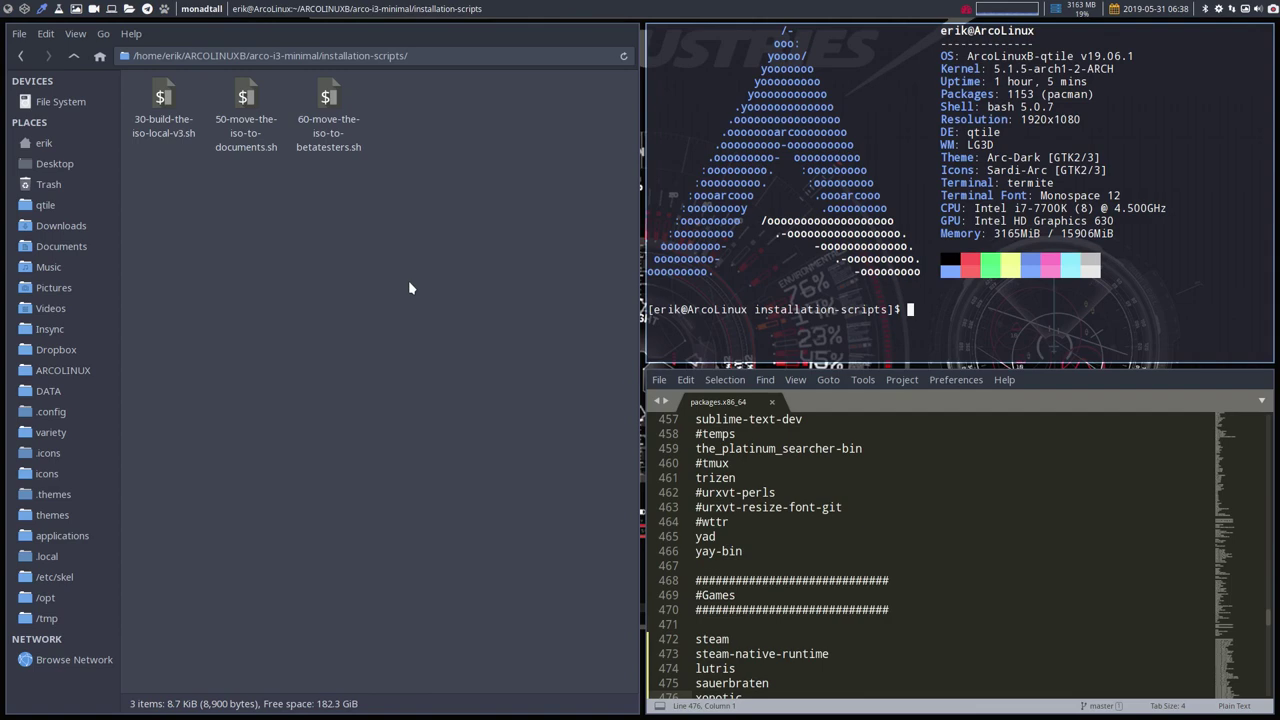
Step: Run ./30-build-the-iso-local-v3.sh, enter the sudo password, then abort the build with Ctrl+C
{"action": "type", "text": "./30-build-the-iso-local-v3.sh"}
{"action": "key", "text": "Return"}
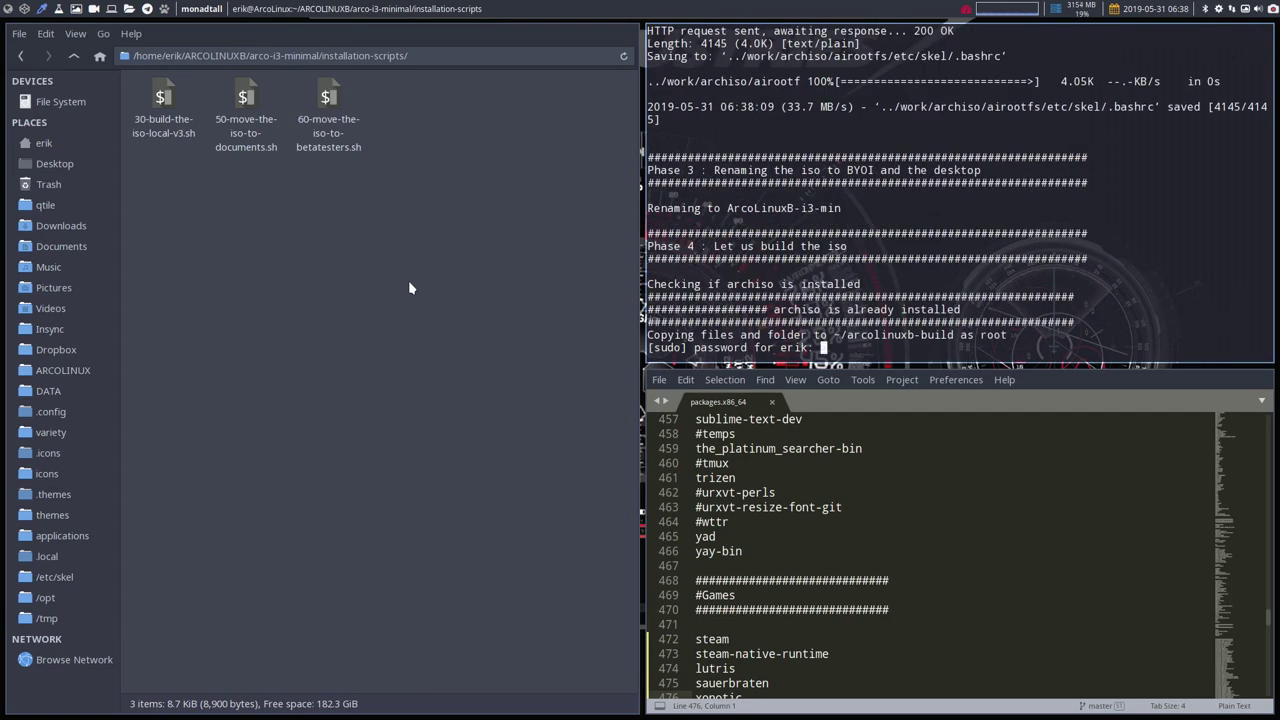
{"action": "key", "text": "Return"}
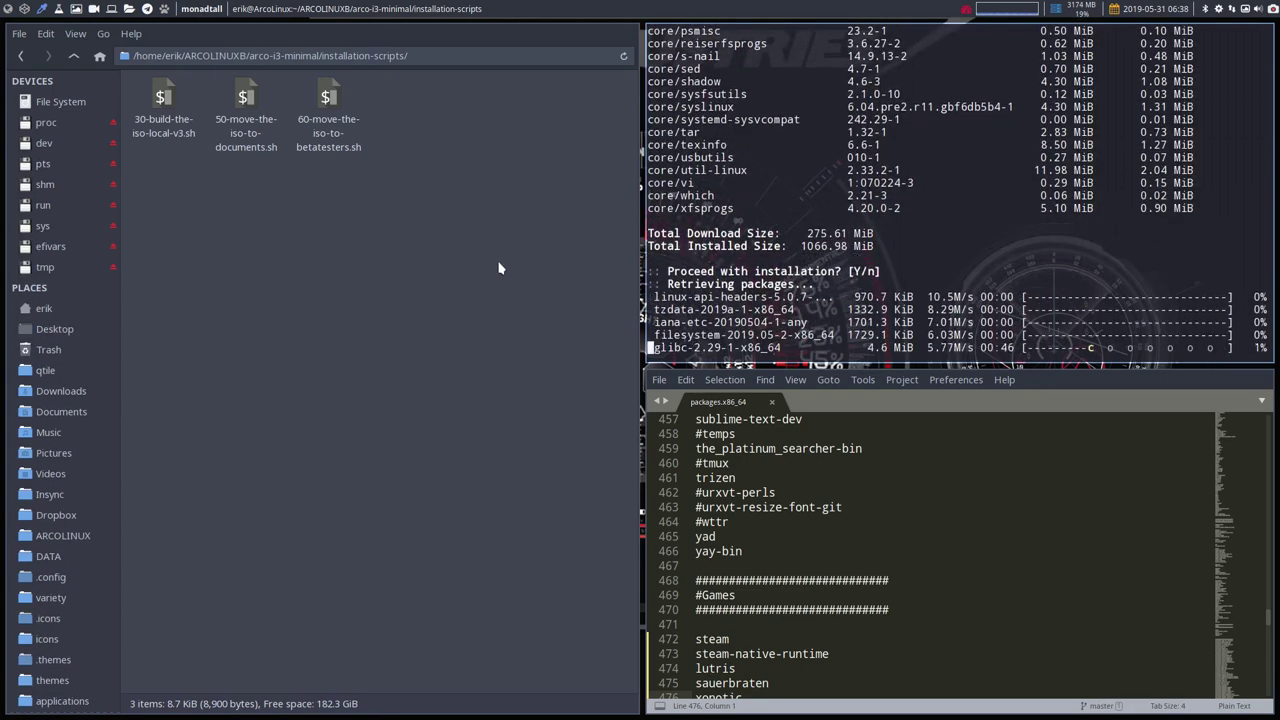
{"action": "key", "text": "ctrl+c"}
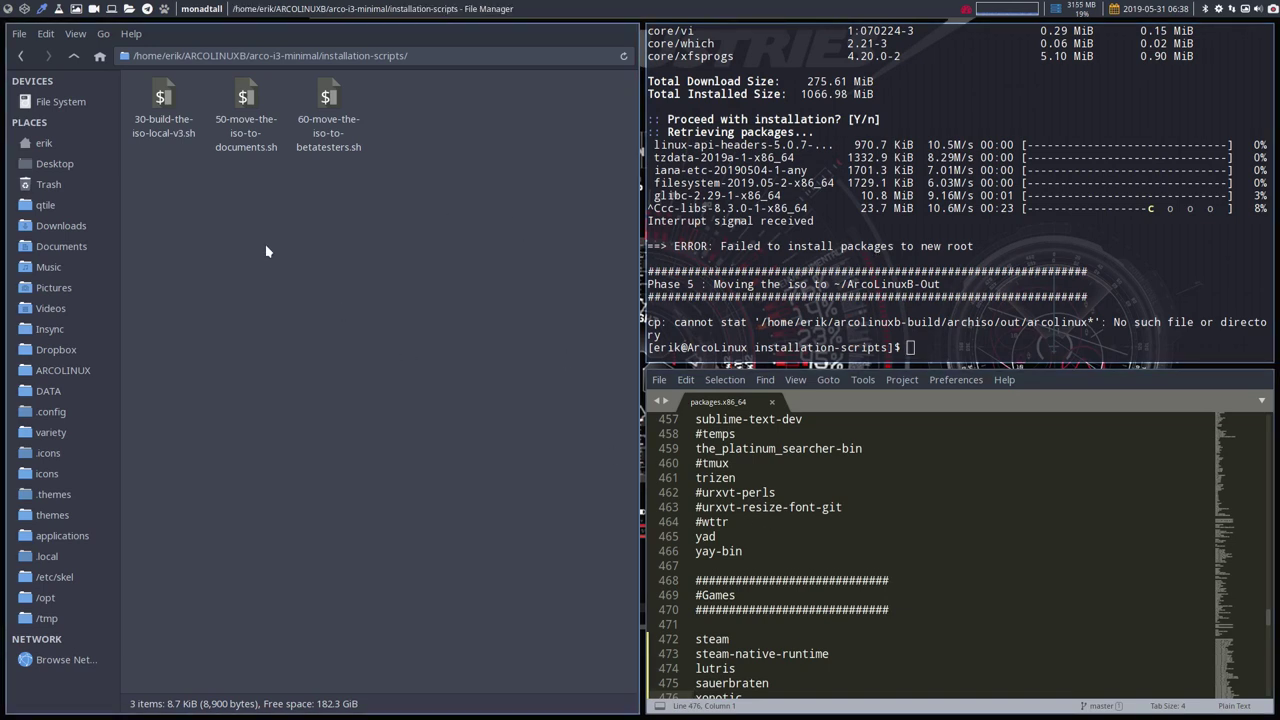
Step: Browse up to ARCOLINUXB, visit qtile and Downloads, and open the Get-Started folder
{"action": "left_click", "coordinate": [80, 58]}
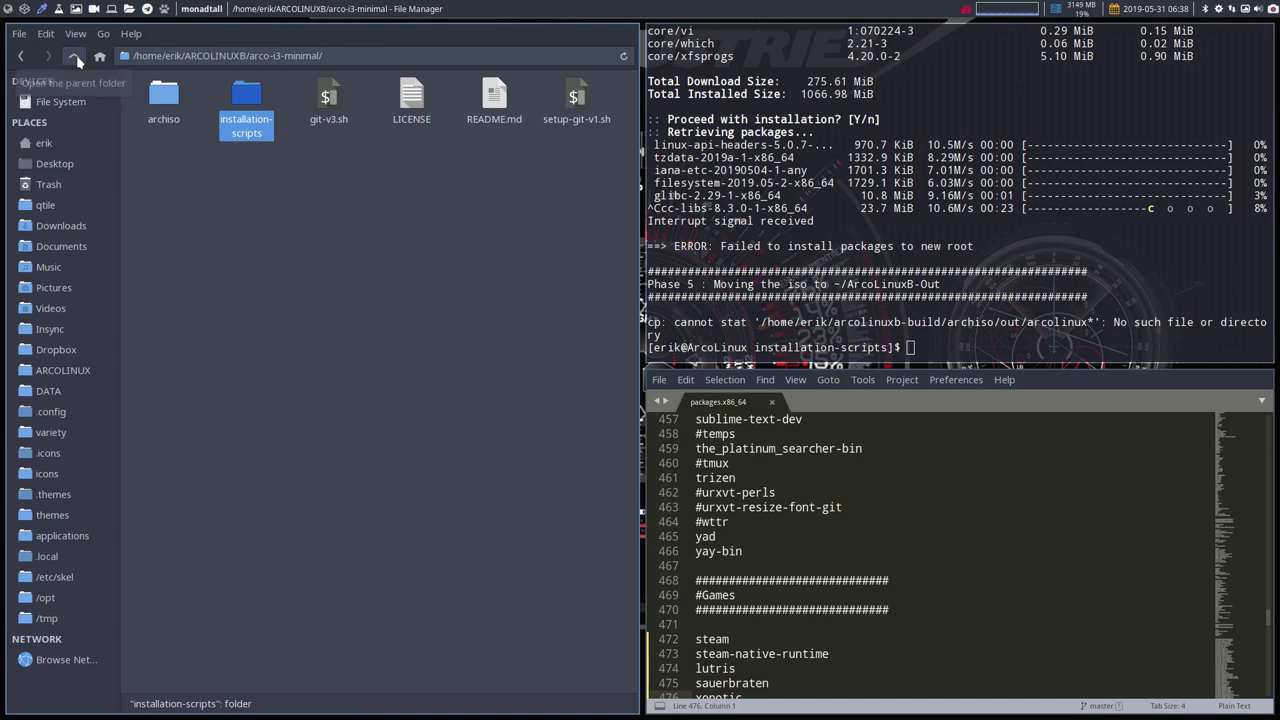
{"action": "left_click", "coordinate": [78, 58]}
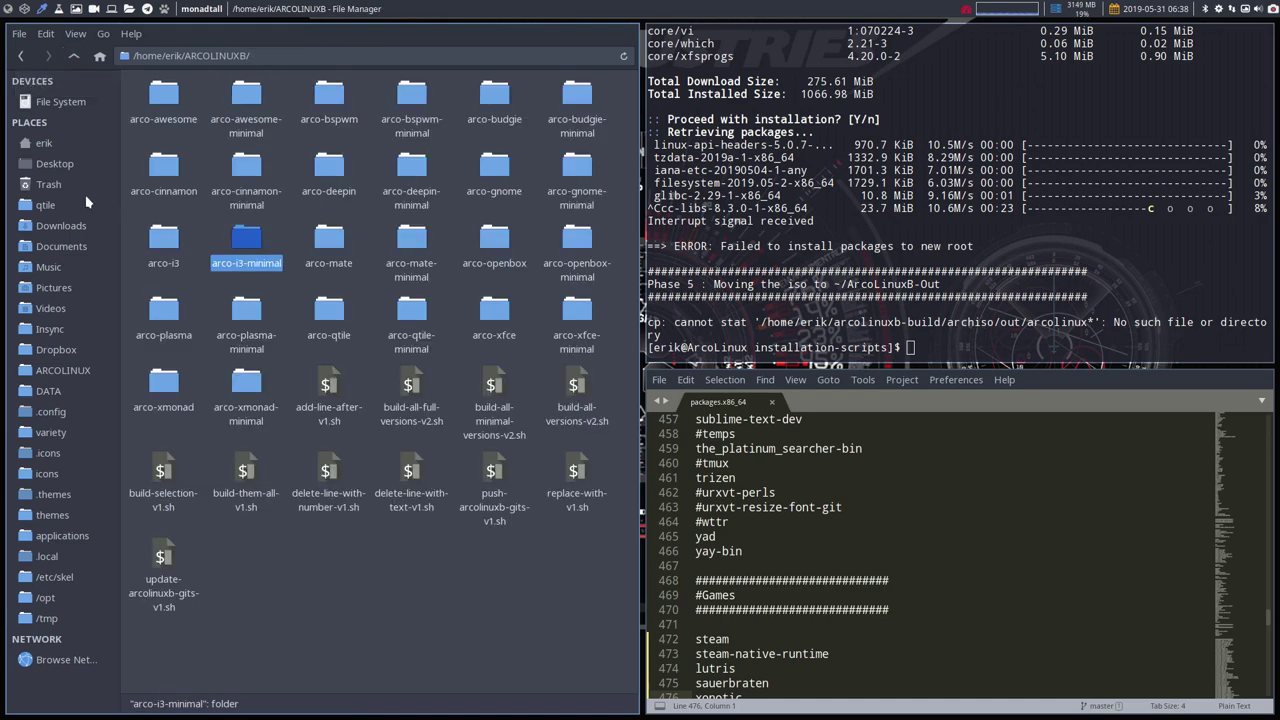
{"action": "left_click", "coordinate": [55, 203]}
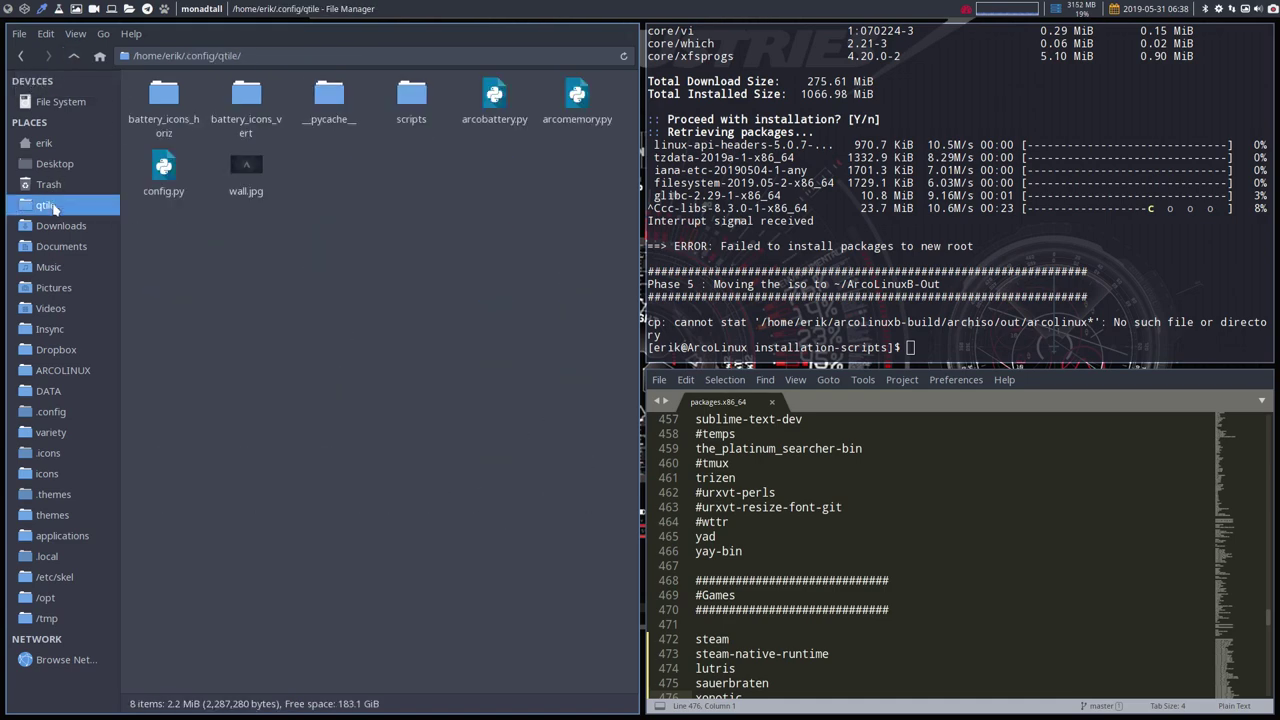
{"action": "left_click", "coordinate": [56, 226]}
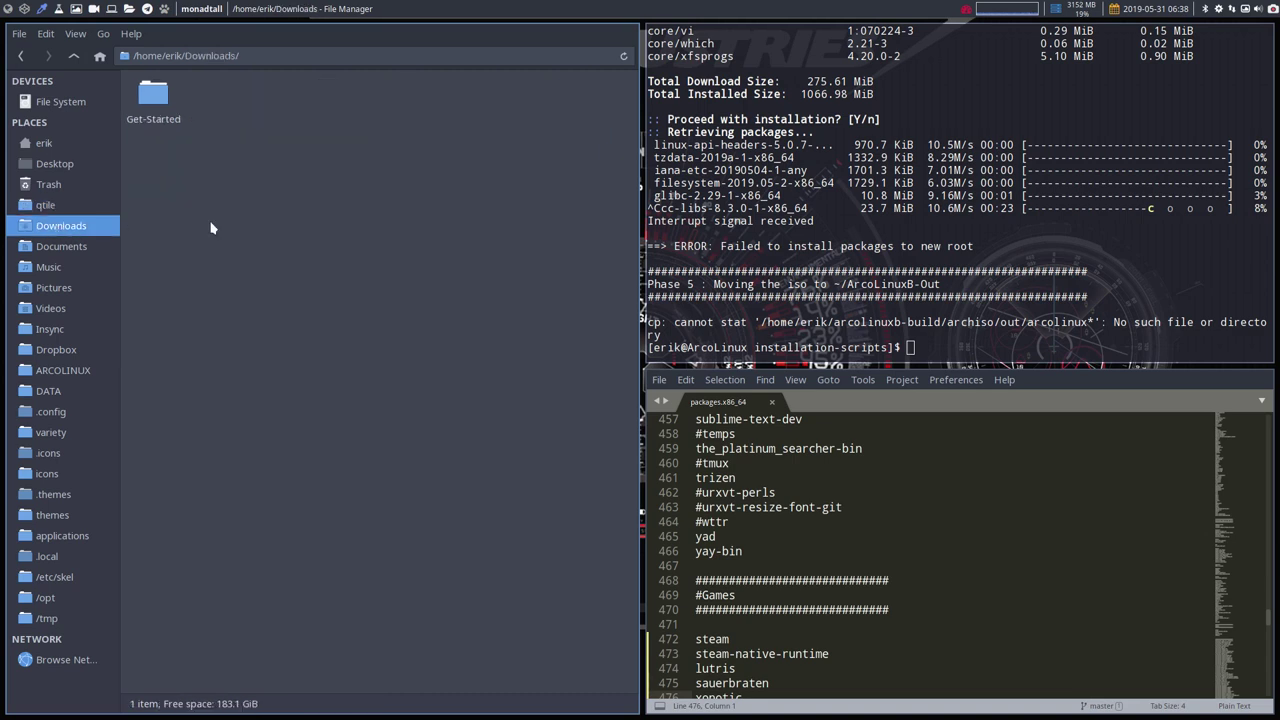
{"action": "double_click", "coordinate": [155, 97]}
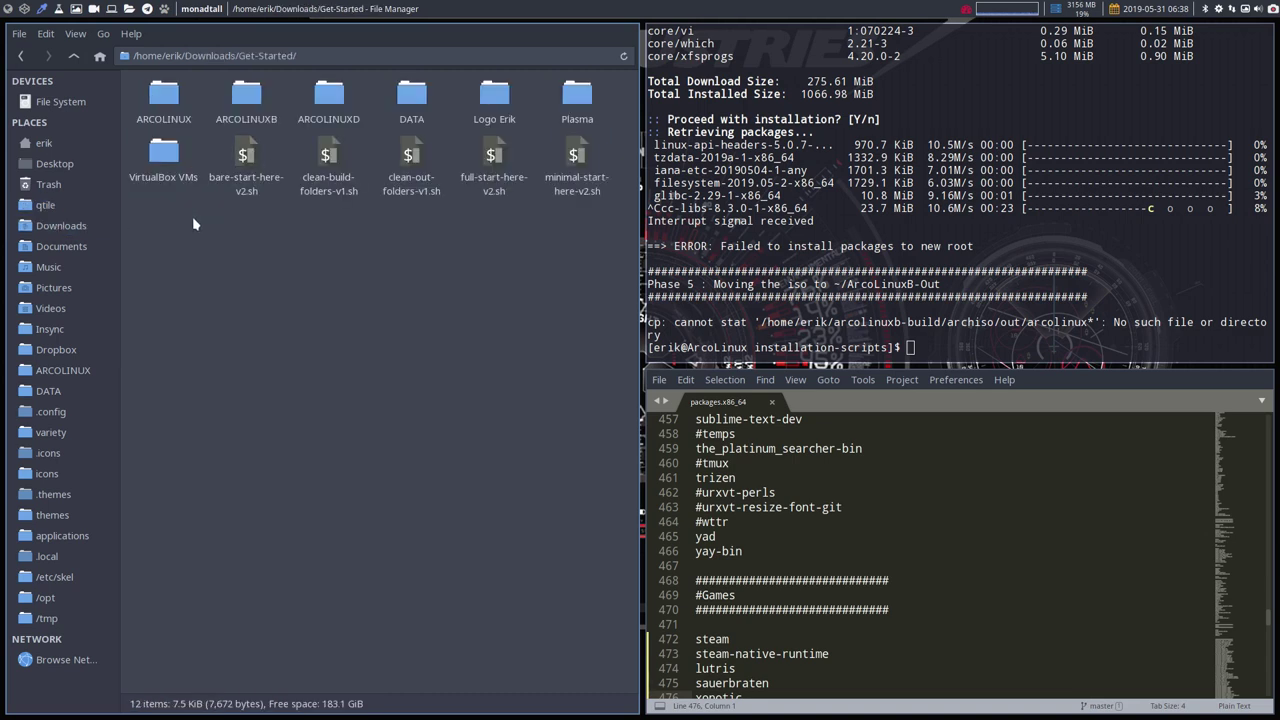
Step: Open Get-Started's ARCOLINUXB folder and look over its build-all and build-selection scripts
{"action": "left_click_drag", "start_coordinate": [152, 209], "coordinate": [390, 241]}
{"action": "left_click", "coordinate": [248, 96]}
{"action": "double_click", "coordinate": [248, 96]}
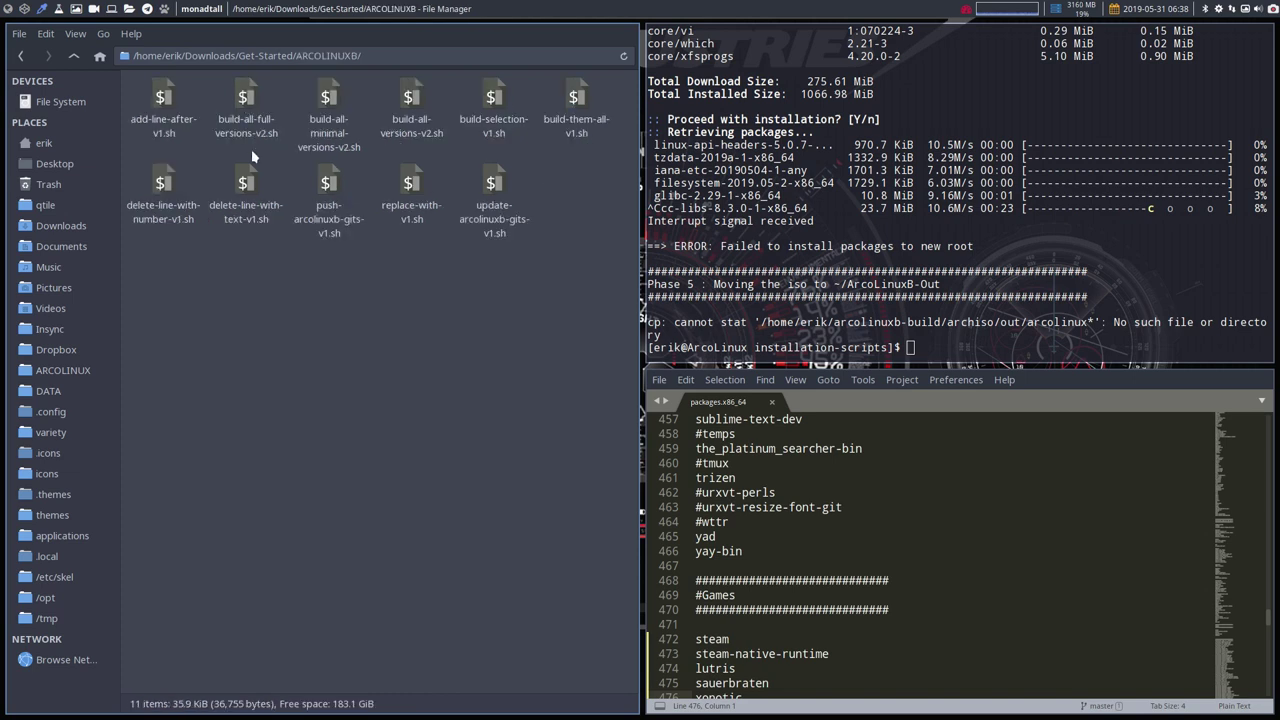
{"action": "left_click", "coordinate": [240, 97]}
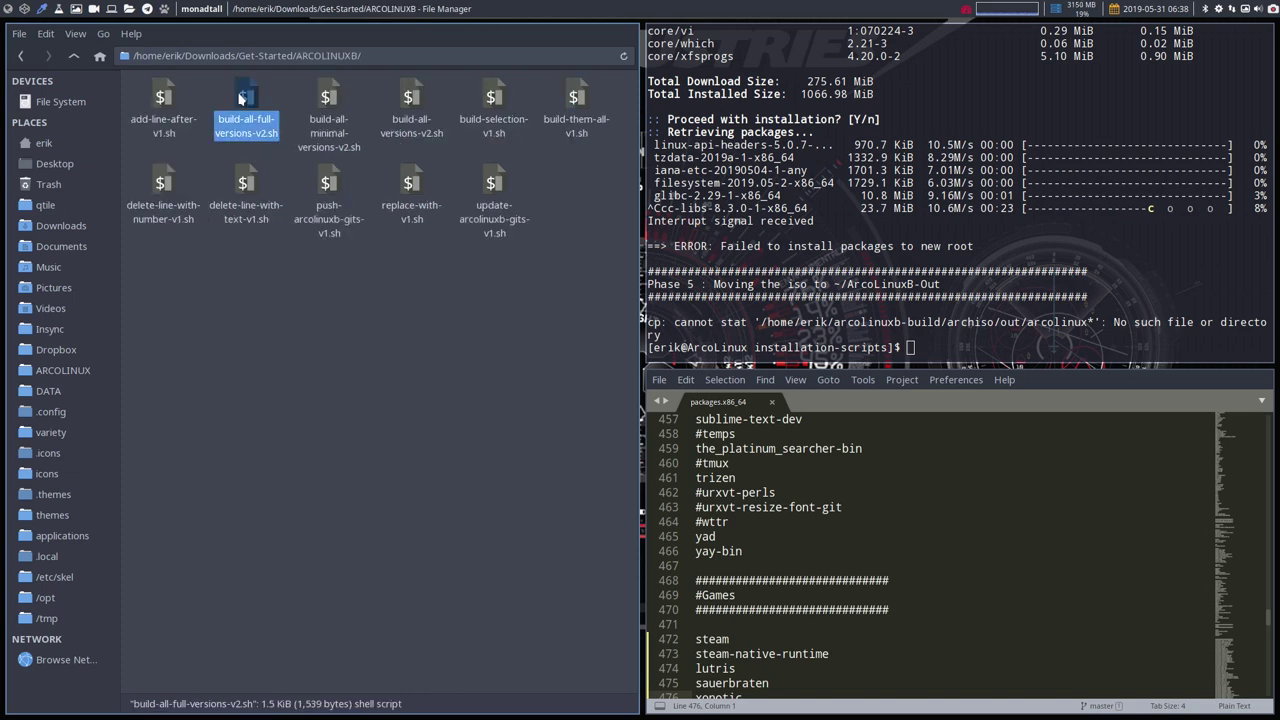
{"action": "left_click", "coordinate": [328, 96]}
{"action": "left_click", "coordinate": [411, 98]}
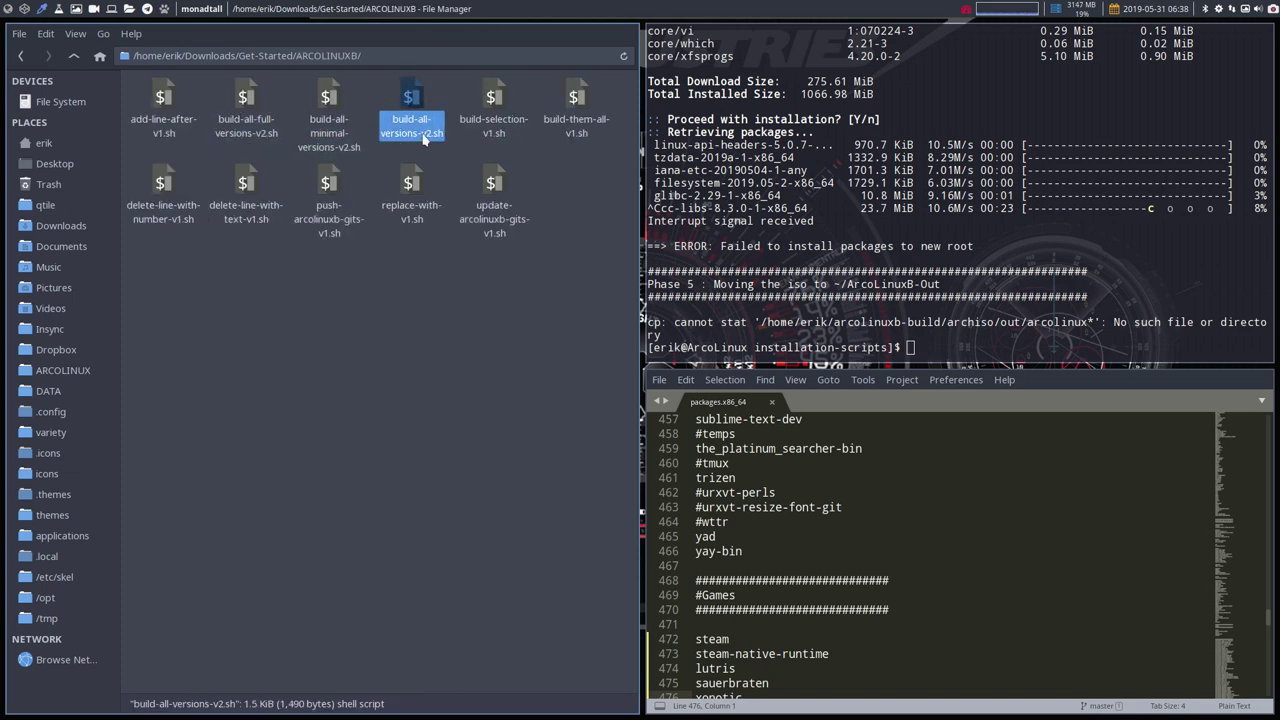
{"action": "left_click", "coordinate": [494, 100]}
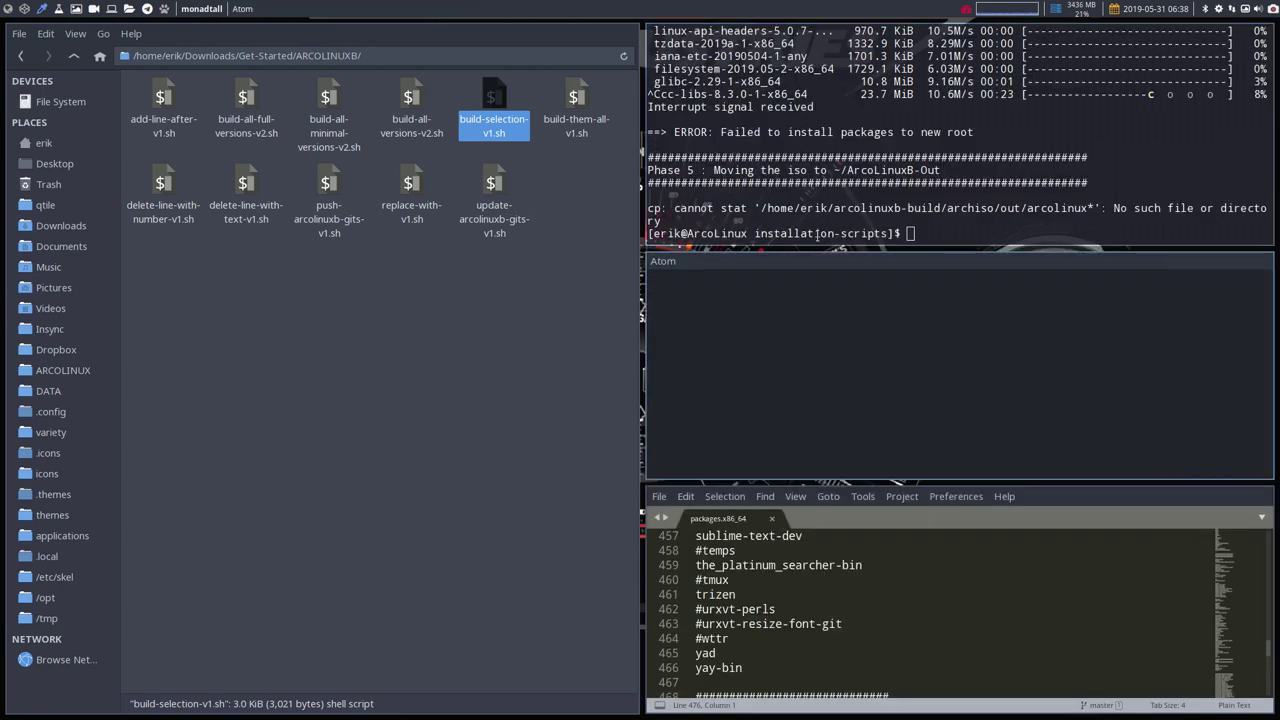
Step: Close Atom and the build terminal, then open ARCOLINUXD and select delete-line-with-x-in-200-v1.sh
{"action": "key", "text": "super+q"}
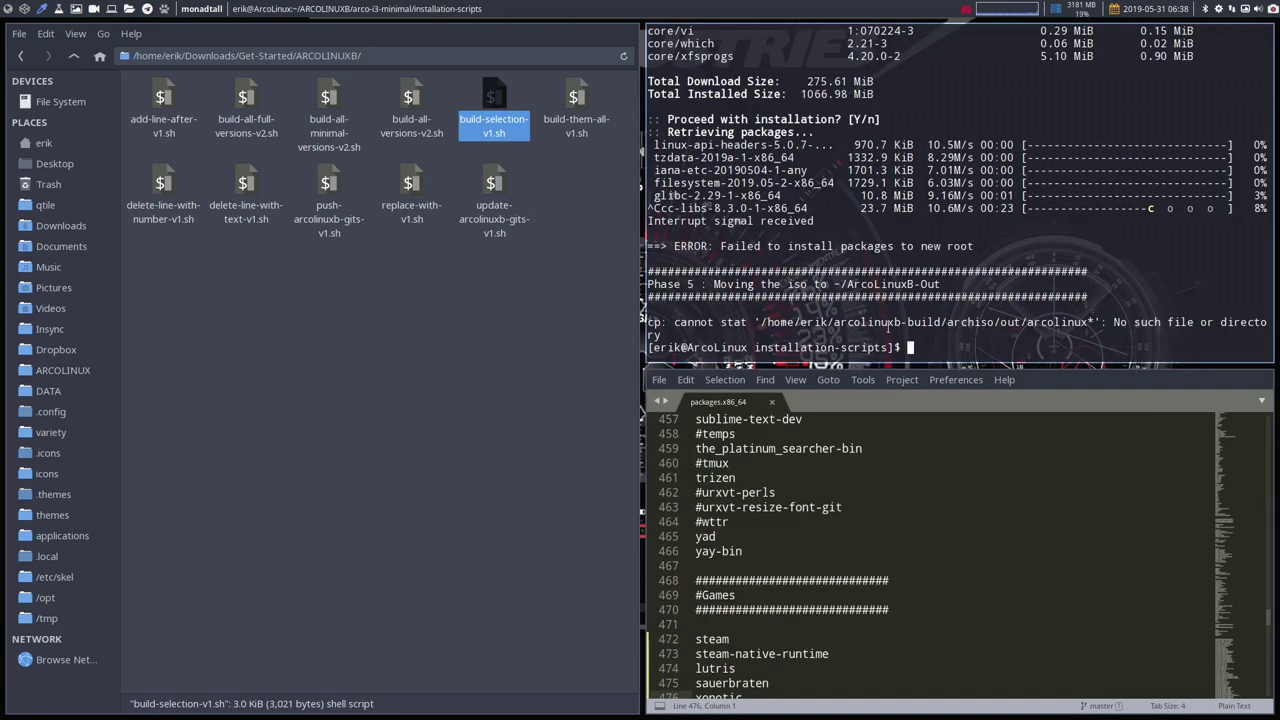
{"action": "key", "text": "super+q"}
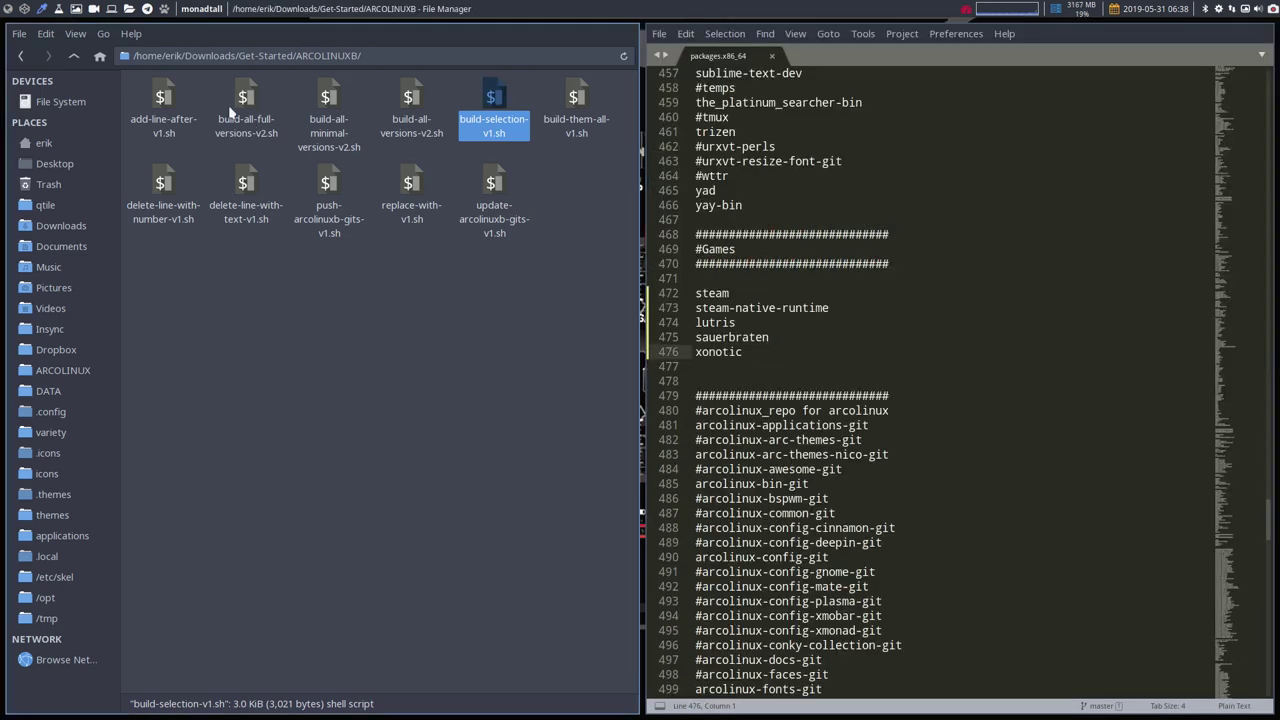
{"action": "left_click", "coordinate": [74, 55]}
{"action": "double_click", "coordinate": [320, 100]}
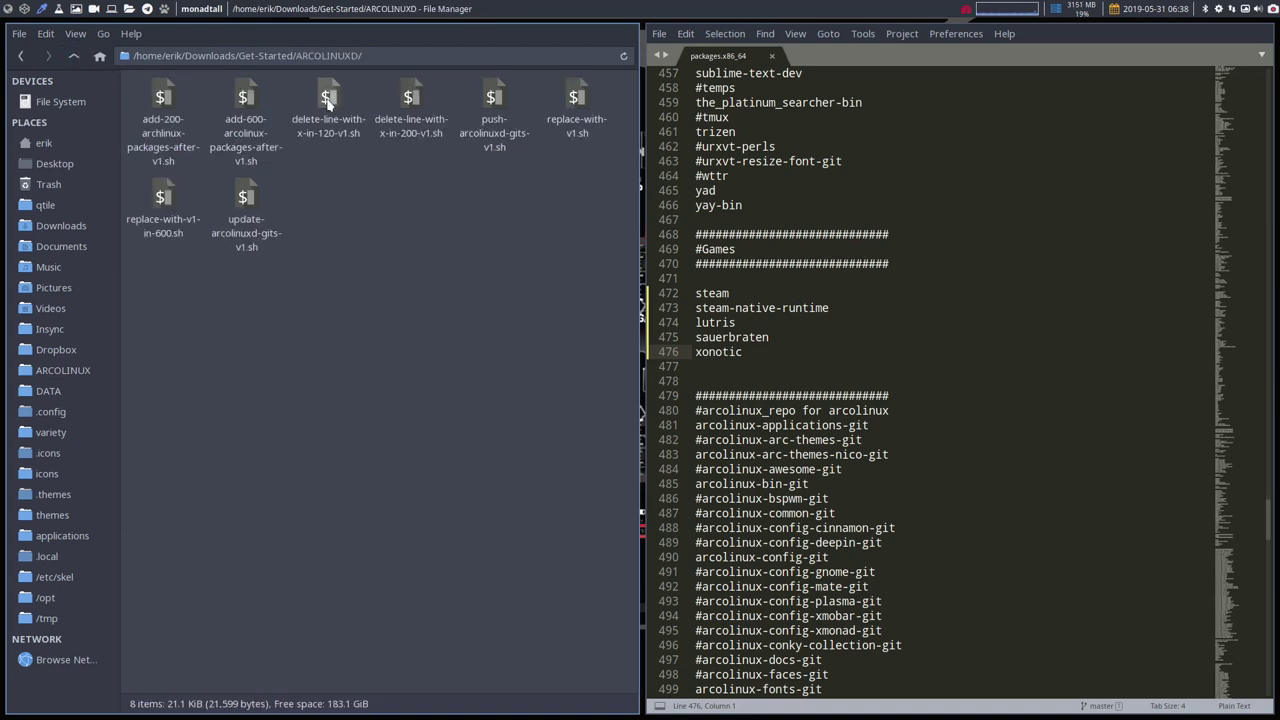
{"action": "left_click_drag", "start_coordinate": [155, 280], "coordinate": [612, 110]}
{"action": "left_click", "coordinate": [545, 245]}
{"action": "left_click", "coordinate": [407, 104]}
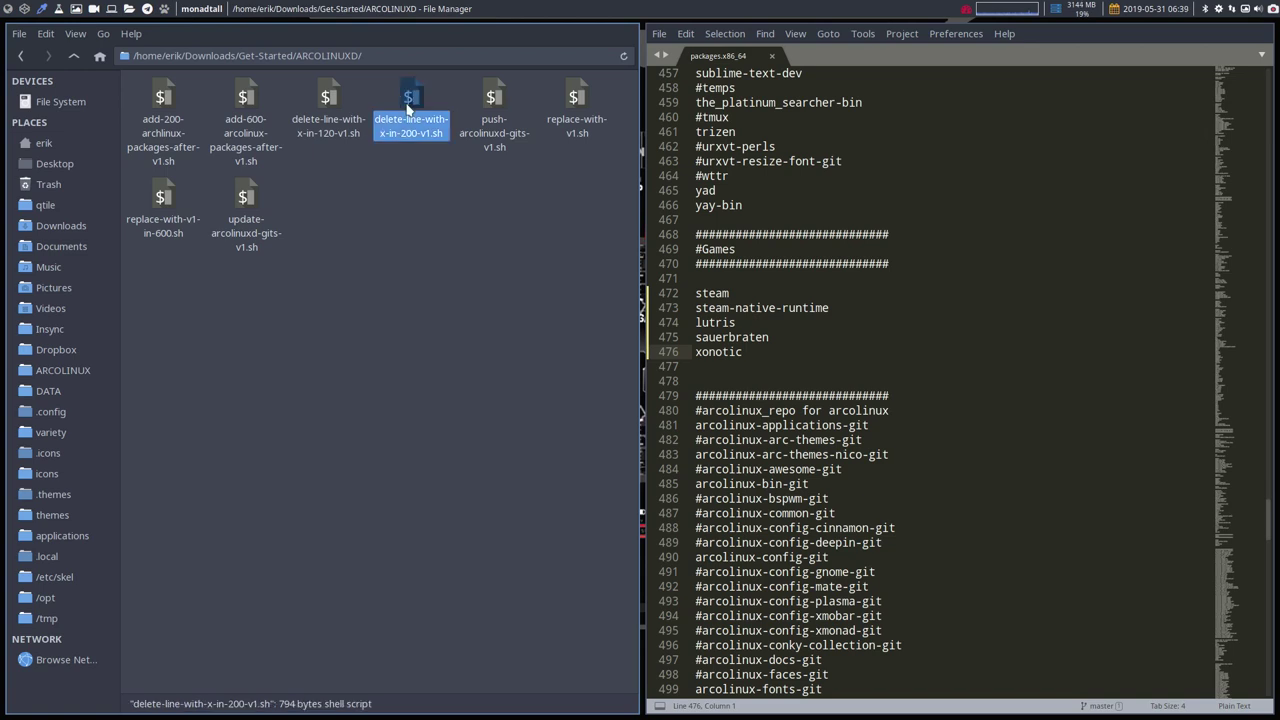
Step: Open delete-line-with-x-in-200-v1.sh with Sublime Text 3 Dev
{"action": "right_click", "coordinate": [407, 104]}
{"action": "mouse_move", "coordinate": [475, 145]}
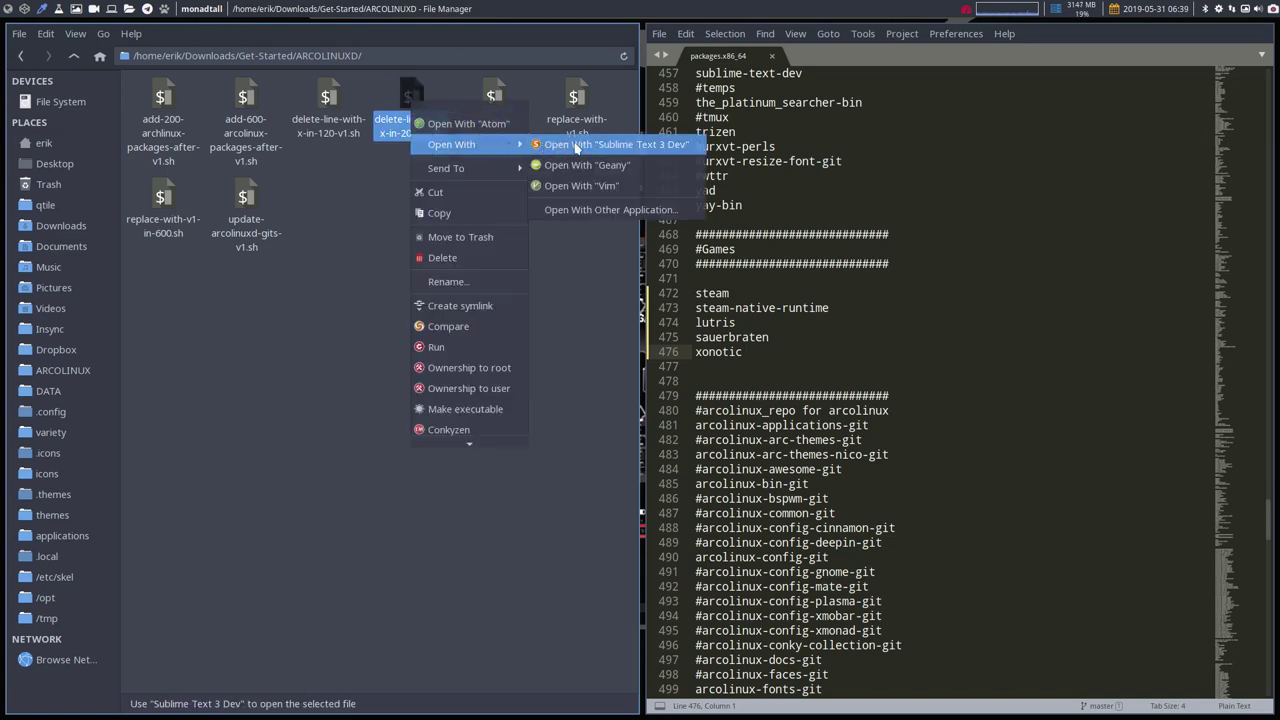
{"action": "left_click", "coordinate": [577, 146]}
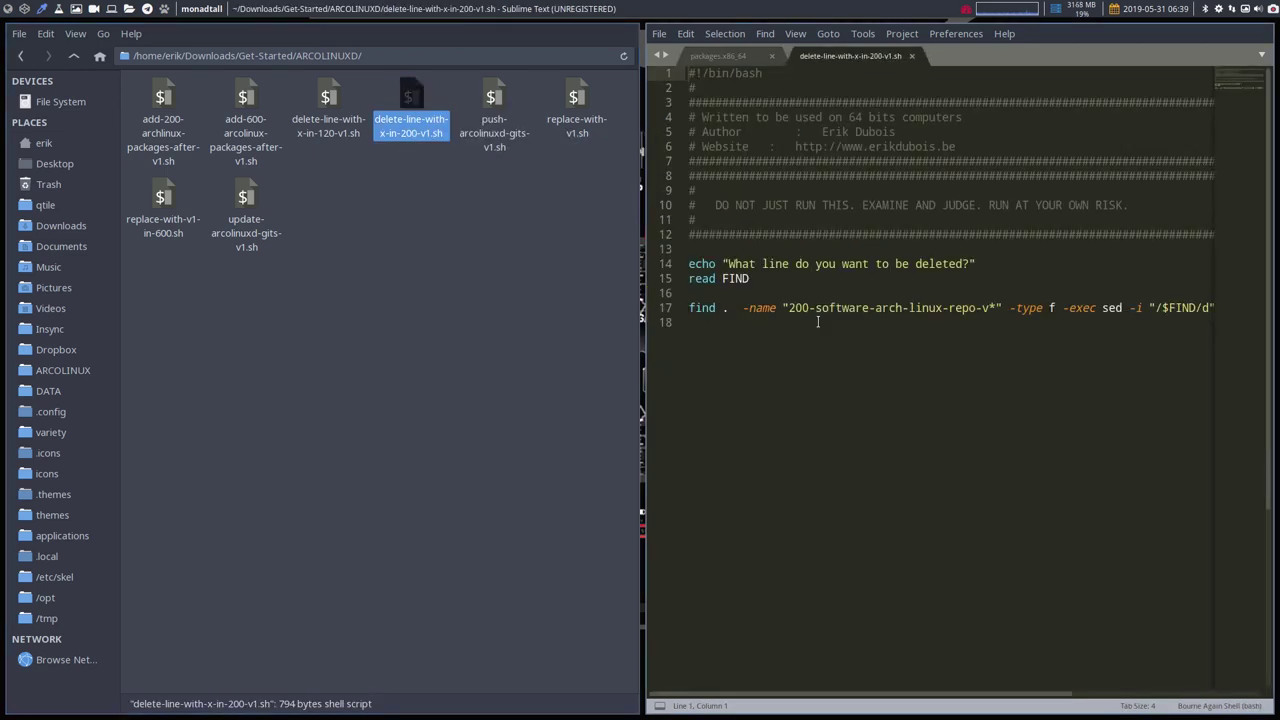
Step: Close the script and packages.x86_64 tabs and quit Sublime Text
{"action": "left_click", "coordinate": [912, 57]}
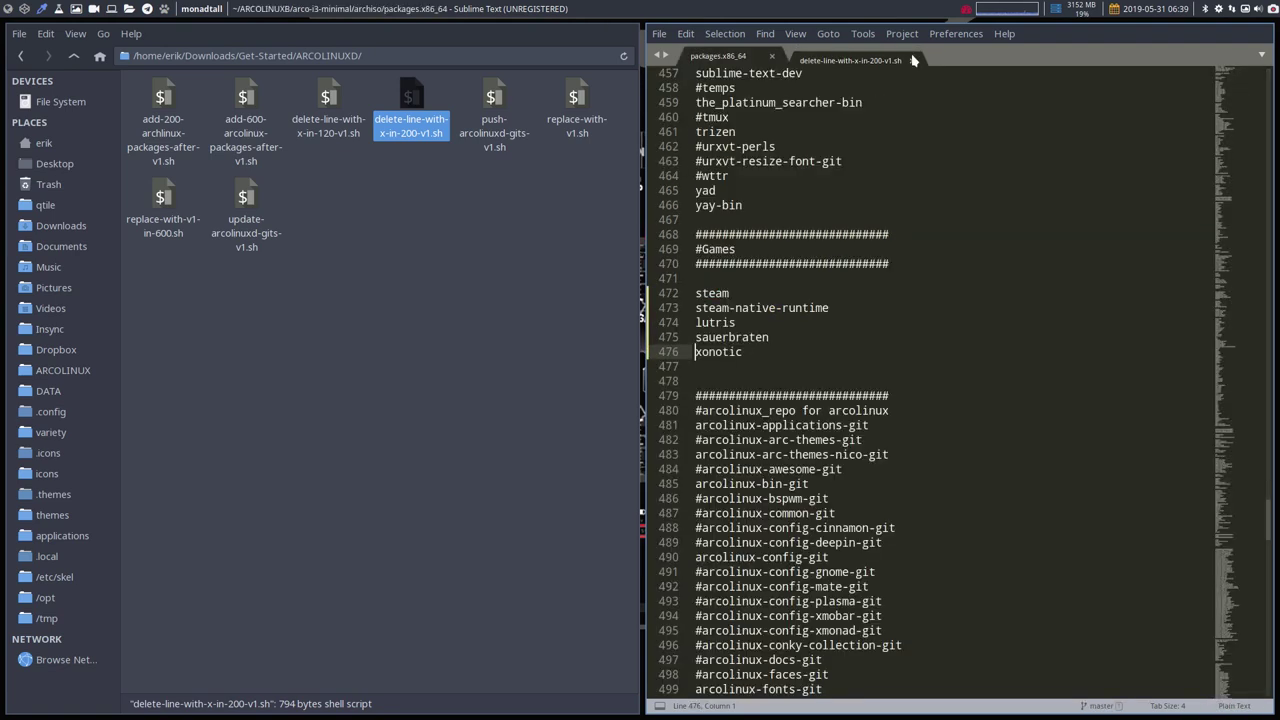
{"action": "left_click", "coordinate": [771, 56]}
{"action": "key", "text": "super+q"}
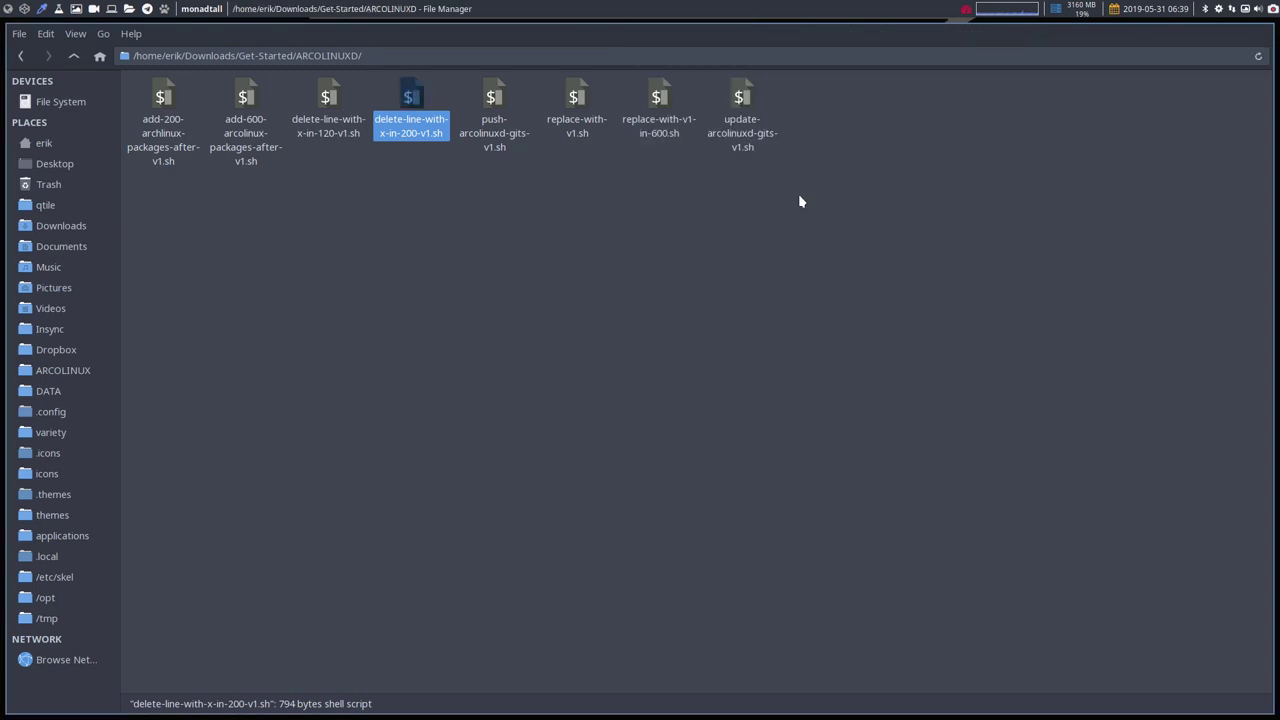